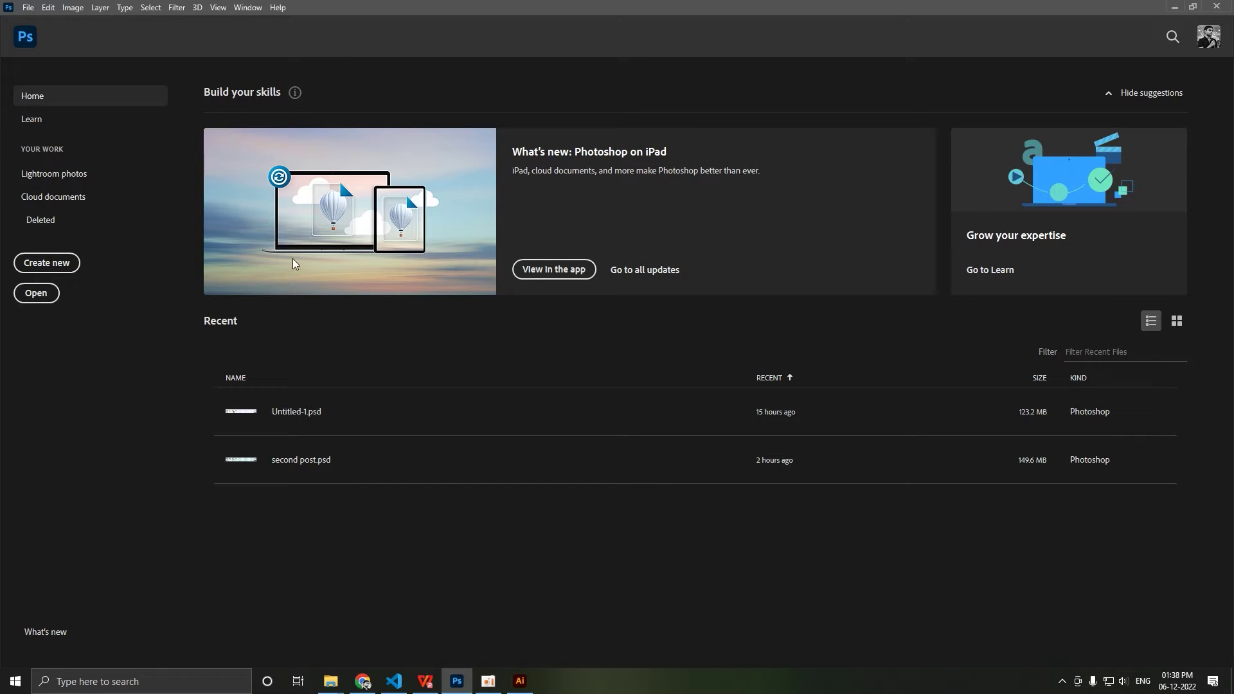
# Start a new document measured in pixels, with a width of 1080 and a height of 1350.
pyautogui.click(46, 263)
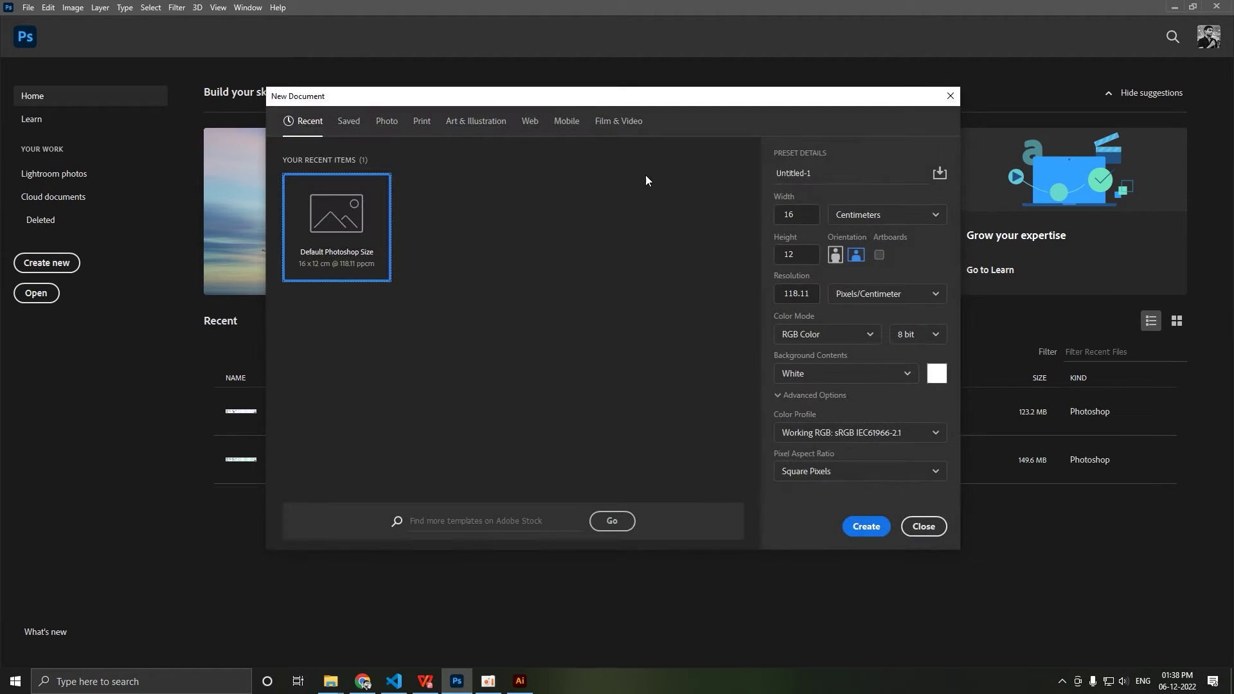
pyautogui.click(848, 215)
pyautogui.click(865, 239)
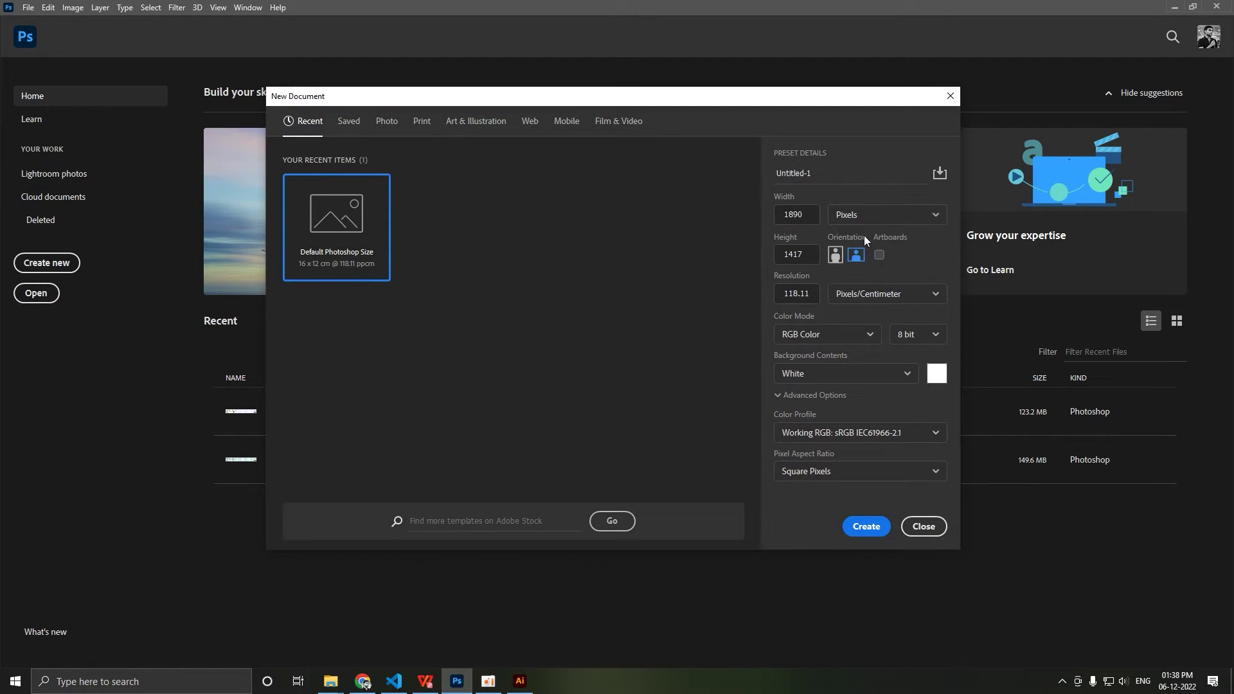
pyautogui.click(801, 212)
pyautogui.write('1080')
pyautogui.press('Tab')
pyautogui.press('Tab')
pyautogui.write('1350')
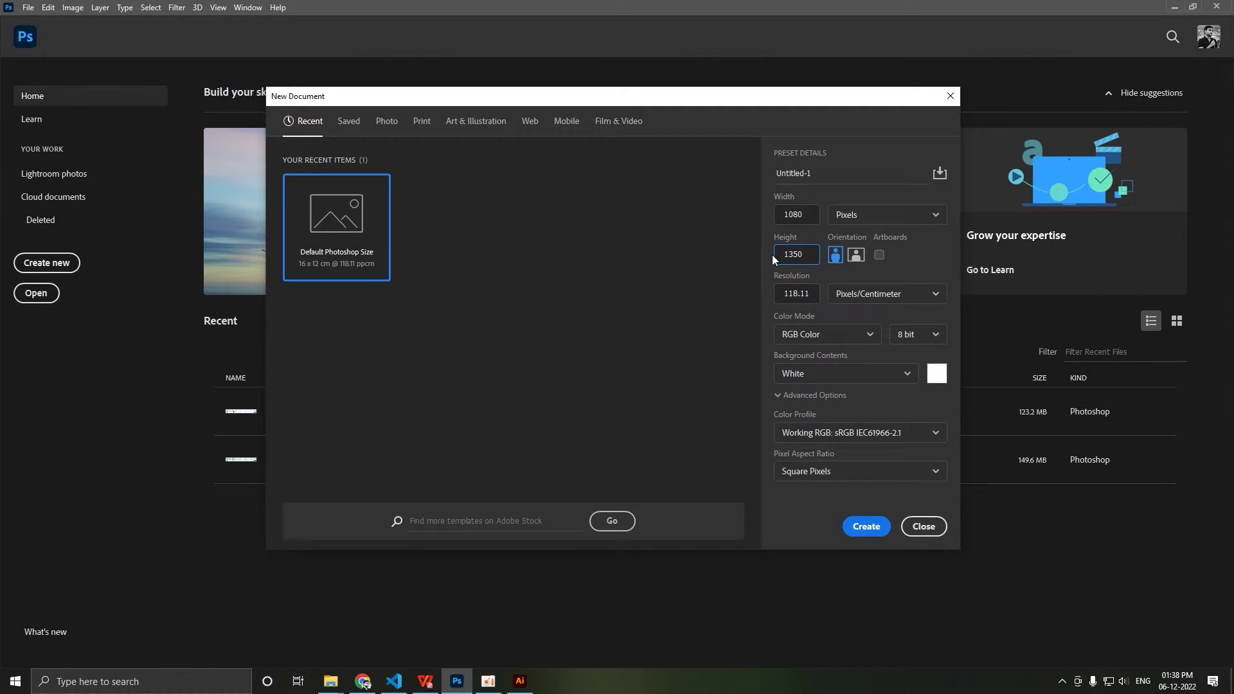
# Multiply the new document's width by 10 to make it 10800 pixels.
pyautogui.click(811, 215)
pyautogui.write('*')
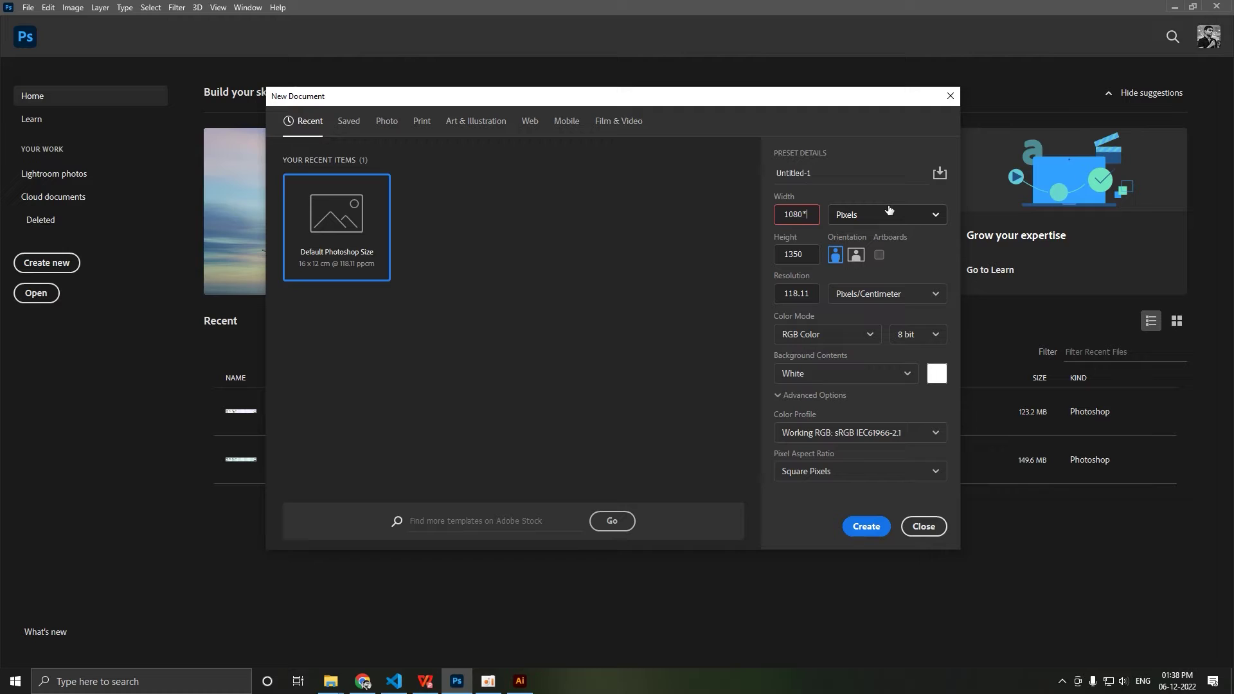
pyautogui.write('10')
pyautogui.click(735, 205)
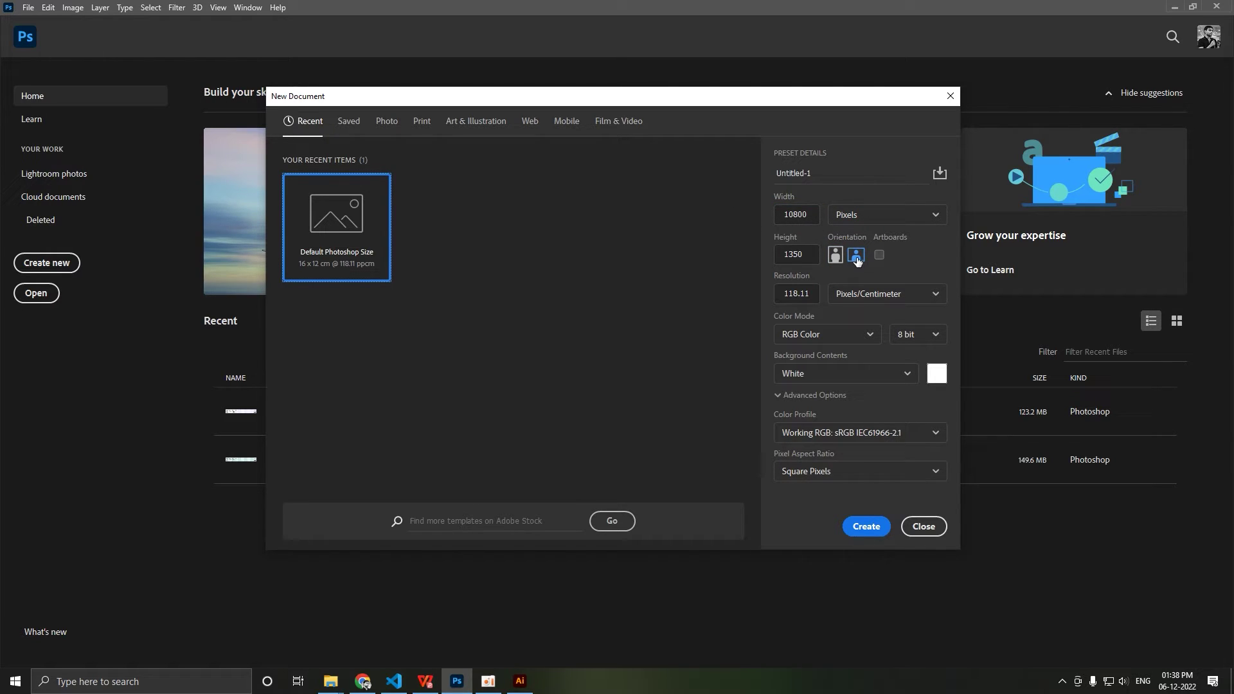
# Keep RGB Color, set the resolution to 300 pixels/inch and create the document.
pyautogui.click(836, 337)
pyautogui.click(836, 347)
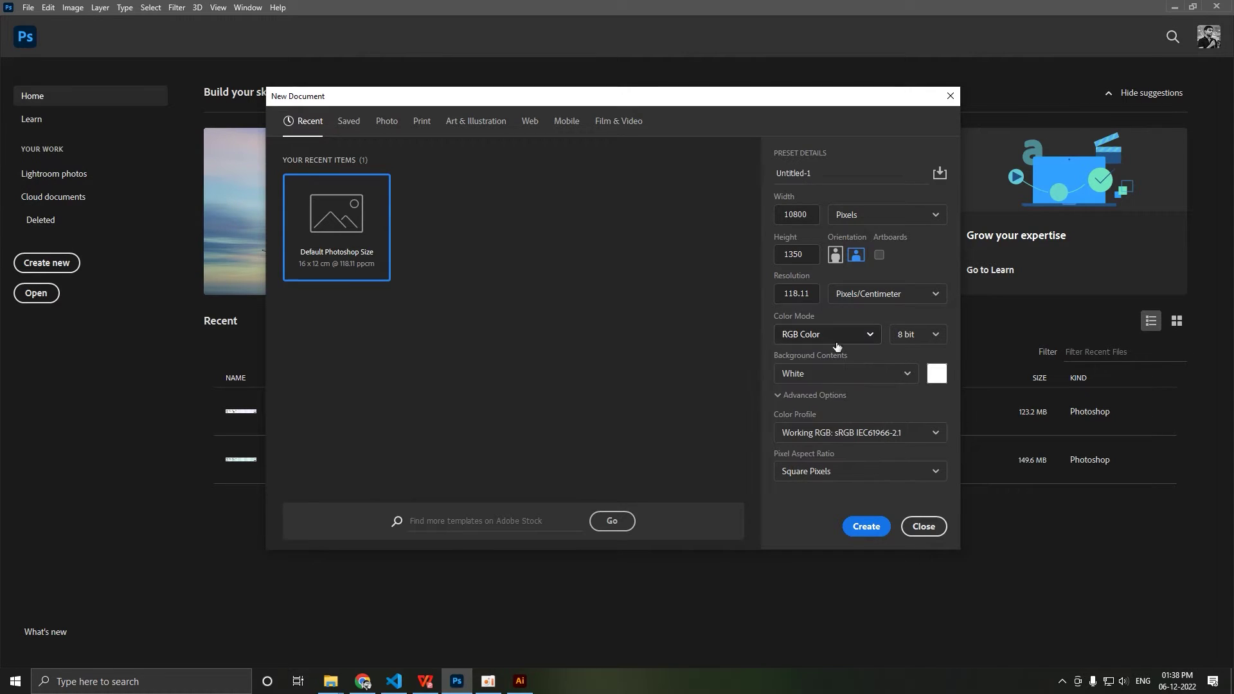
pyautogui.click(842, 297)
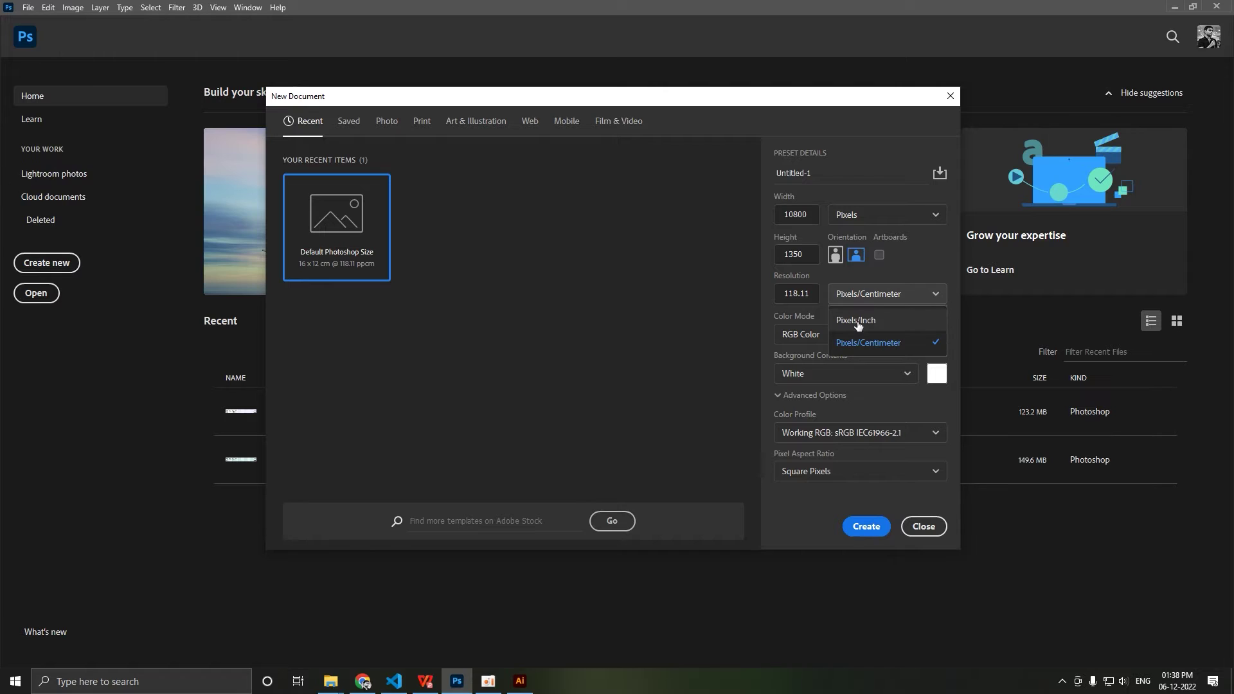
pyautogui.click(858, 324)
pyautogui.click(803, 294)
pyautogui.write('300')
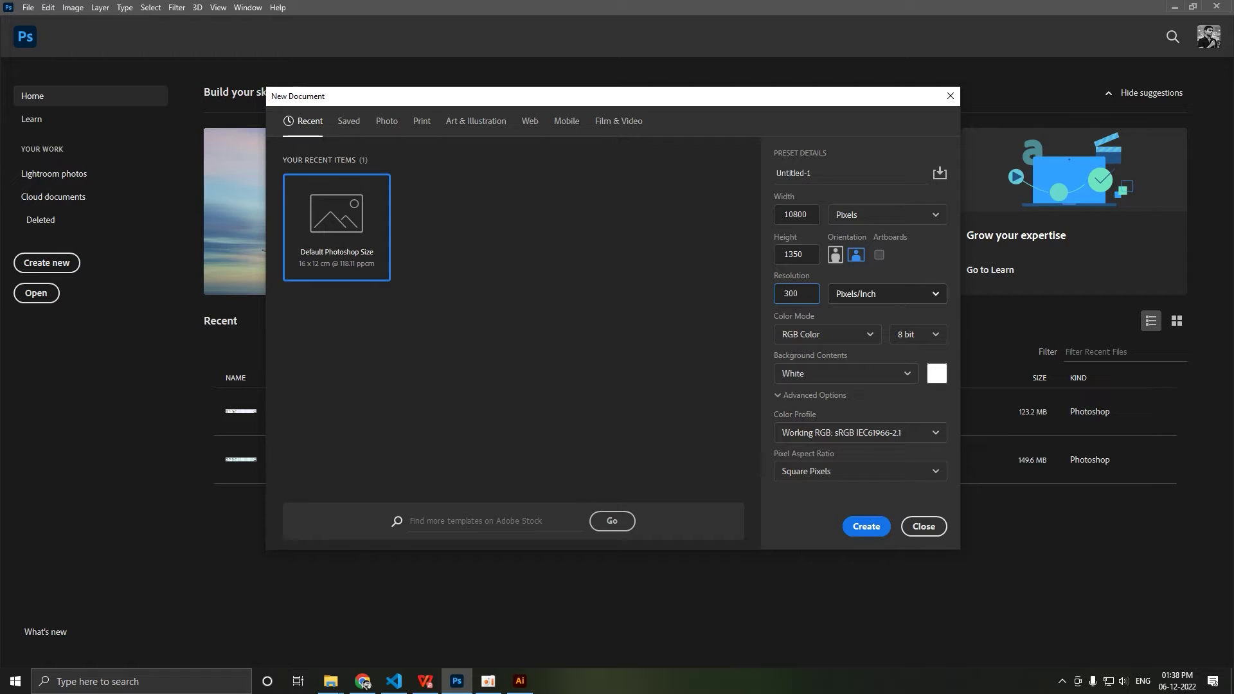
pyautogui.click(918, 261)
pyautogui.click(865, 526)
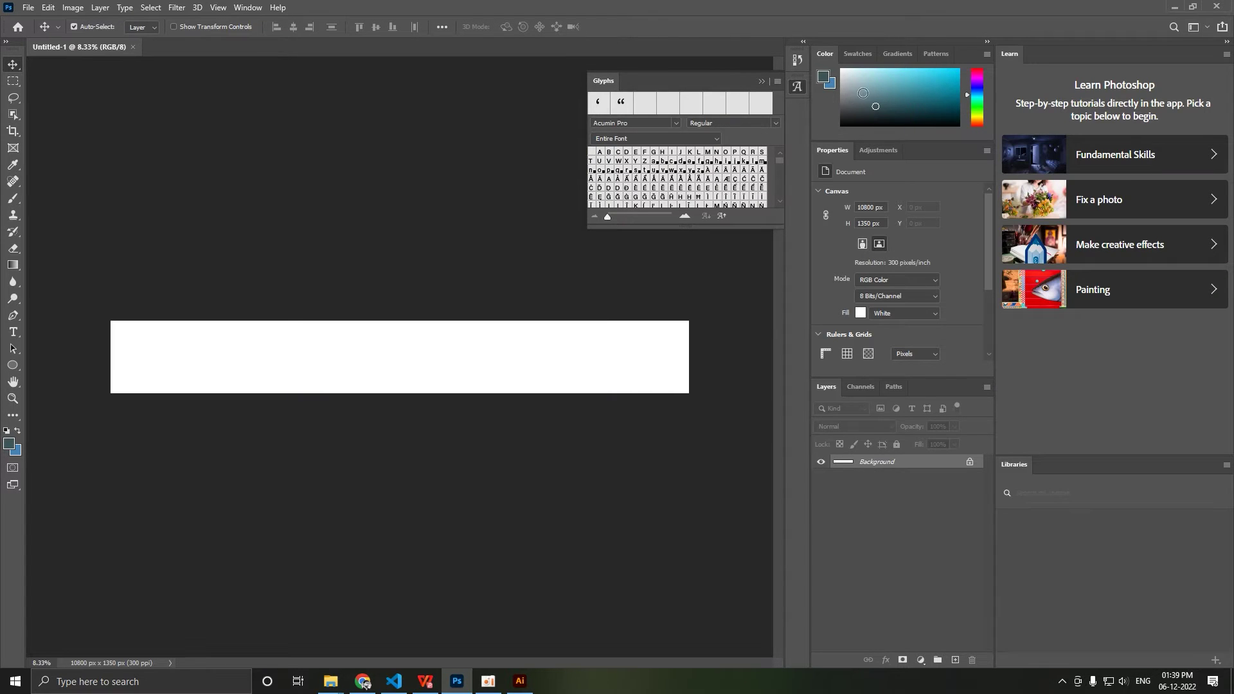
# Clear the workspace by closing the Learn and Libraries panels and collapsing Glyphs.
pyautogui.moveTo(1062, 53); pyautogui.dragTo(651, 75)
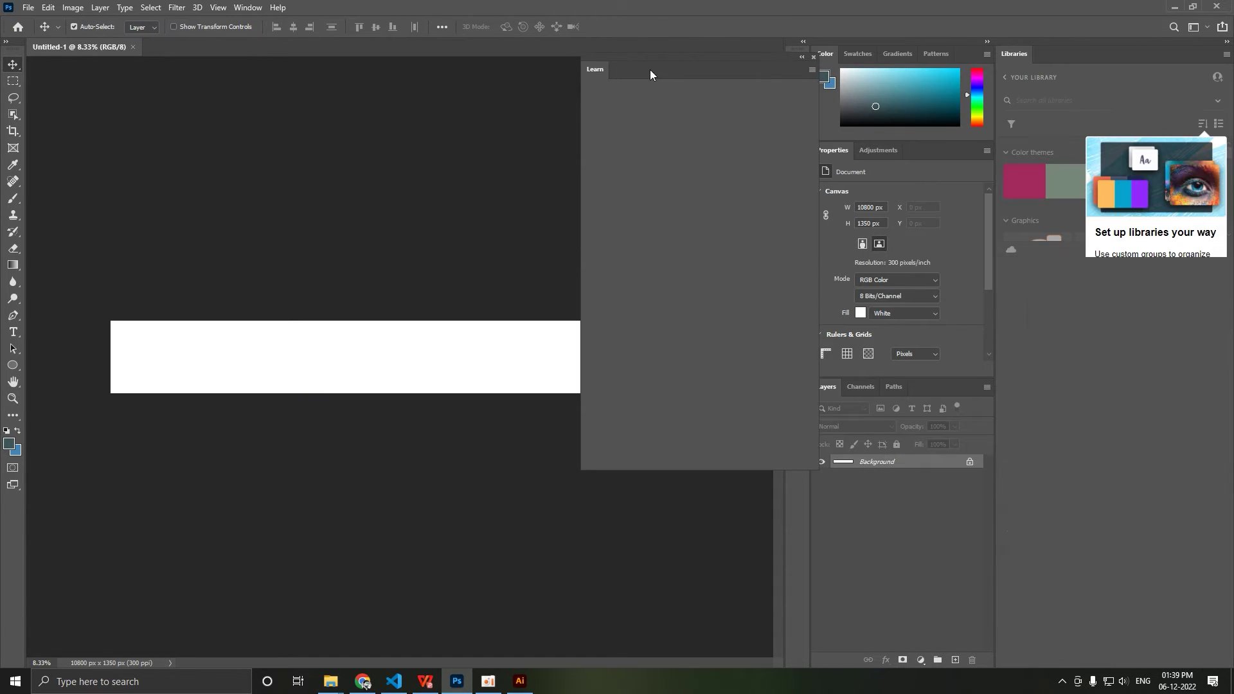
pyautogui.moveTo(1117, 63); pyautogui.dragTo(806, 63)
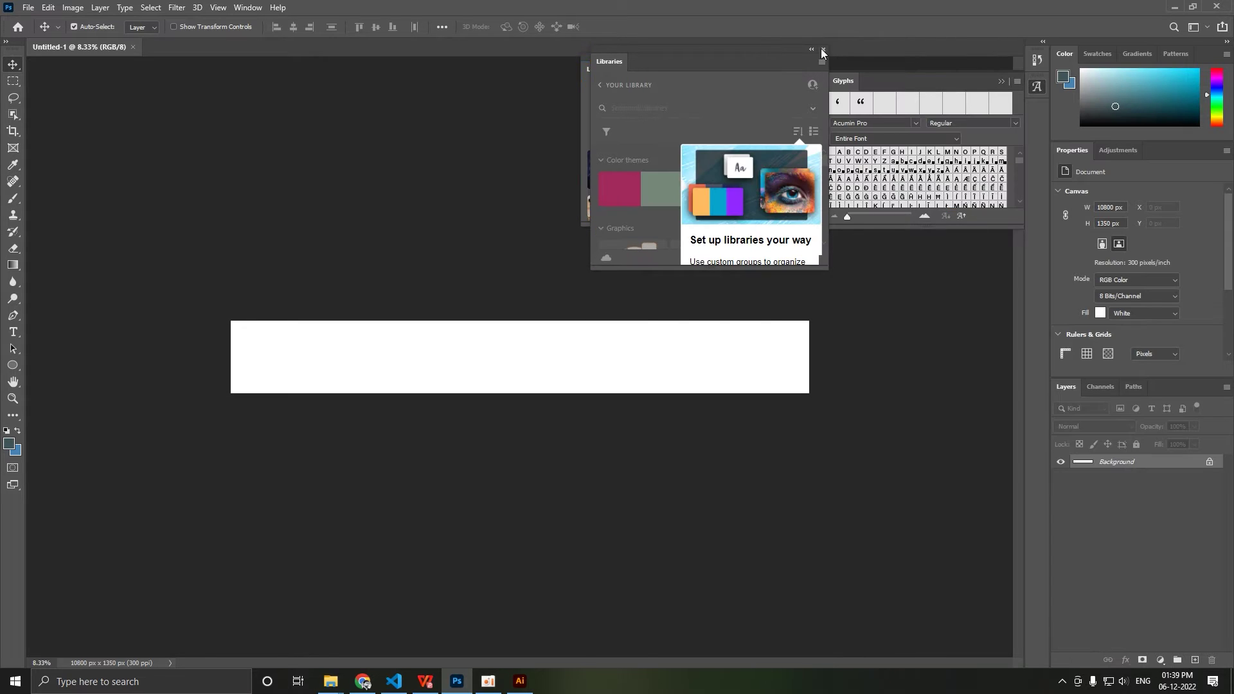
pyautogui.click(823, 50)
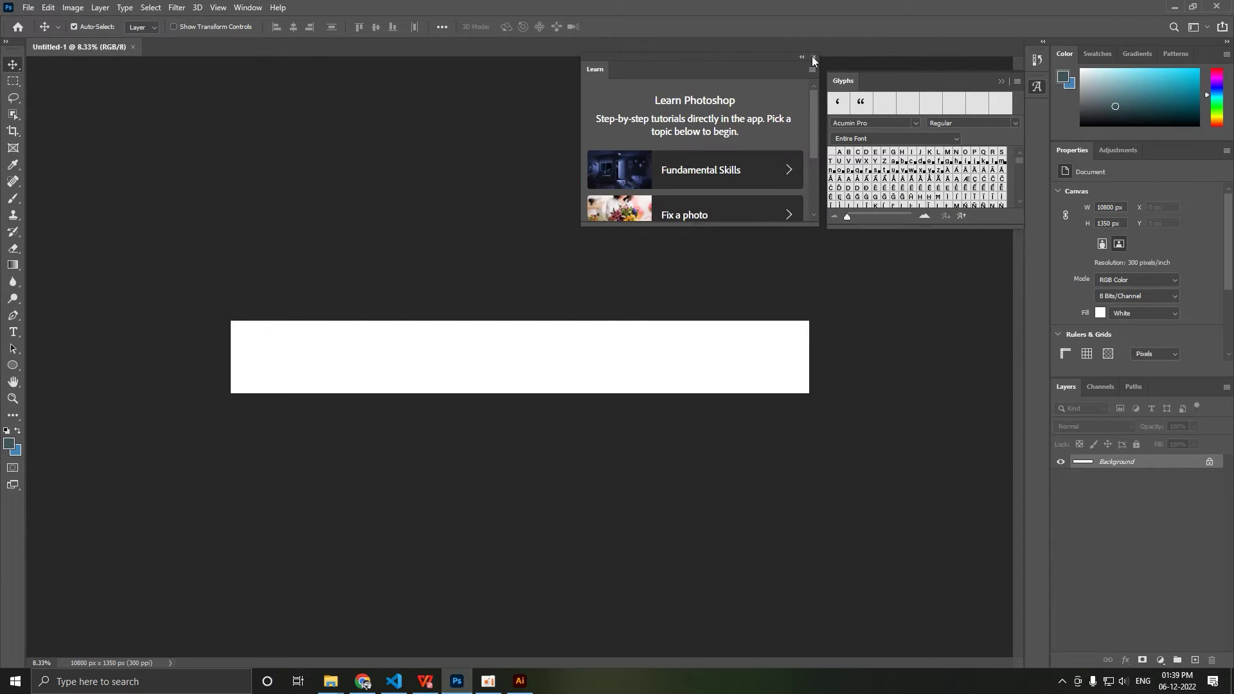
pyautogui.click(813, 58)
pyautogui.click(1000, 81)
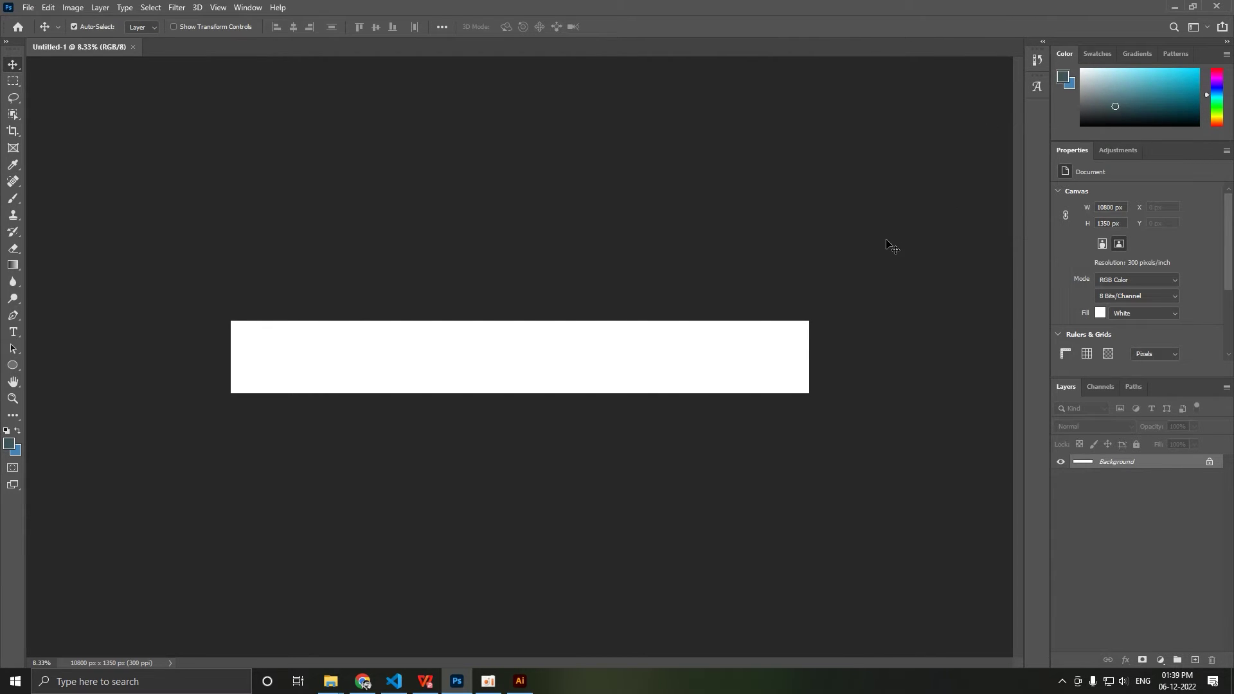
# Add a new guide layout dividing the canvas into 10 columns with a 0 px gutter.
pyautogui.scroll(2, 484, 405)
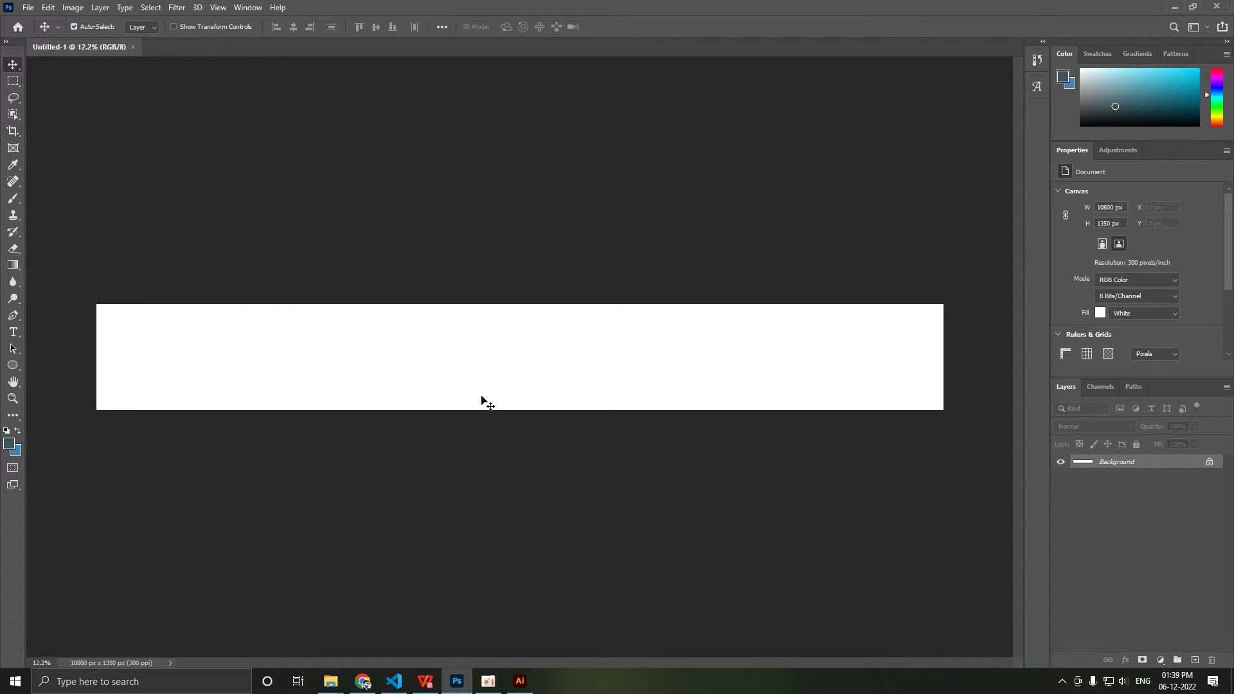
pyautogui.scroll(1, 484, 405)
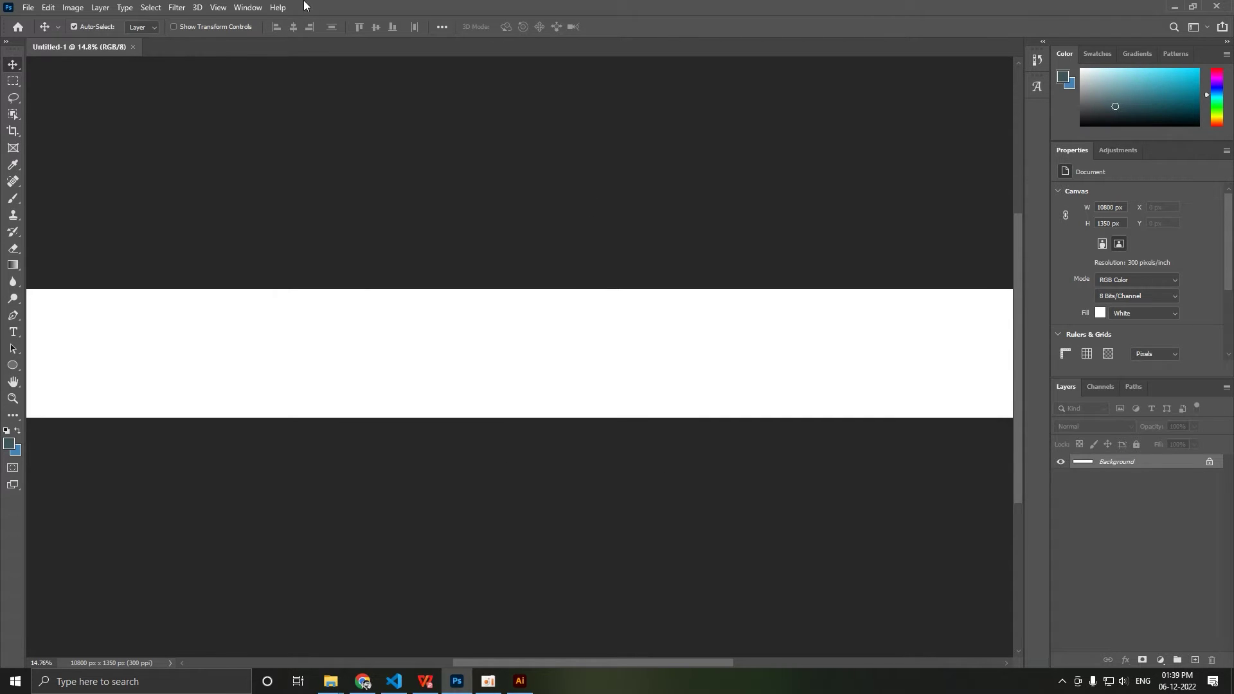
pyautogui.click(218, 7)
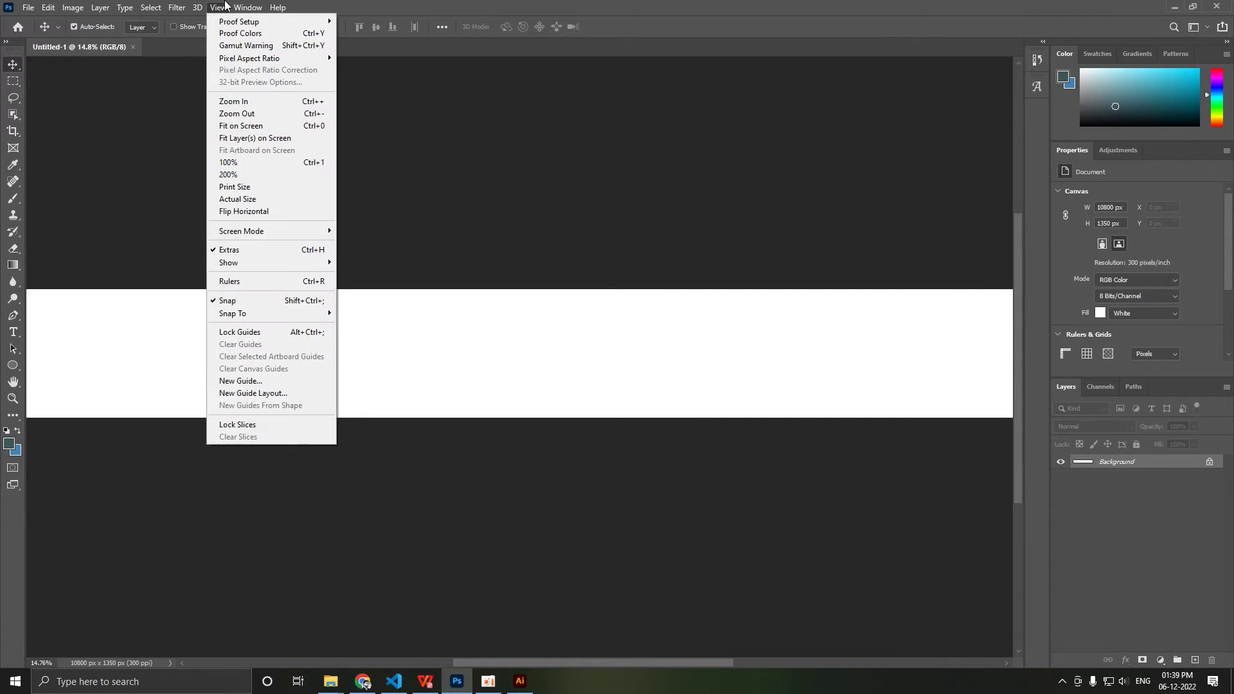
pyautogui.click(265, 393)
pyautogui.click(513, 201)
pyautogui.click(513, 201)
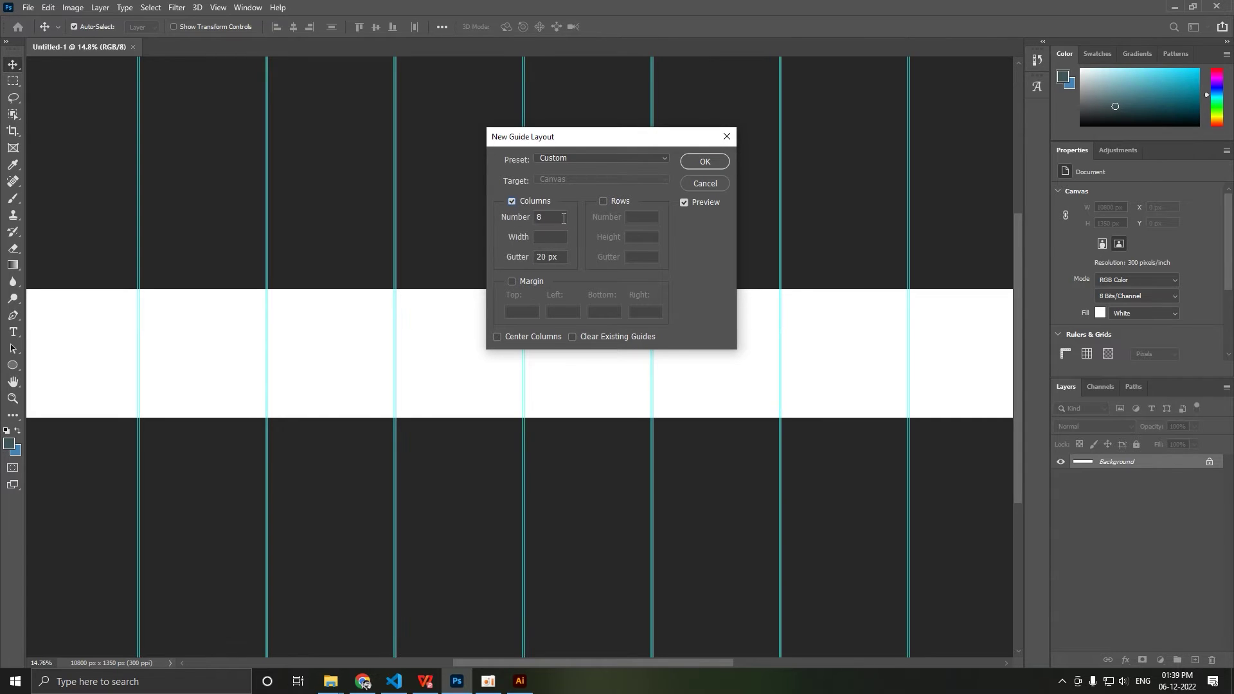
pyautogui.moveTo(560, 257); pyautogui.dragTo(528, 221)
pyautogui.write('0')
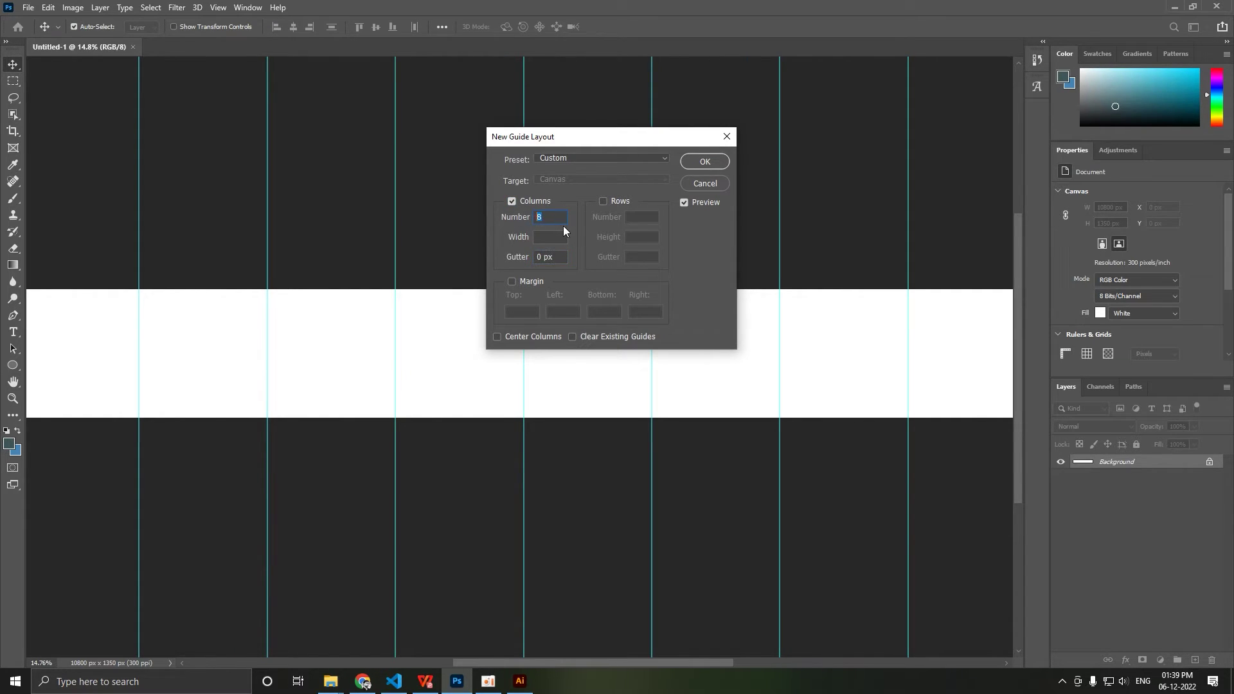
pyautogui.write('10')
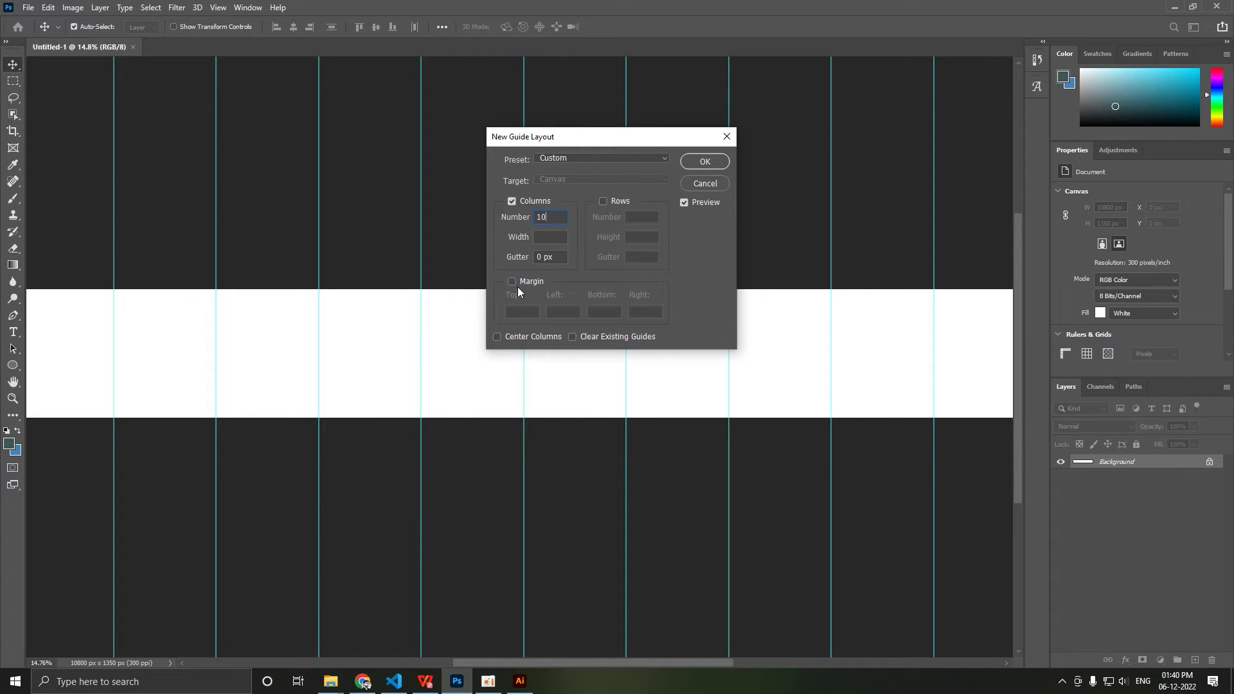
pyautogui.click(697, 161)
# Examine the column divisions across the canvas, both up close and as a whole.
pyautogui.scroll(1, 117, 334)
pyautogui.scroll(1, 122, 340)
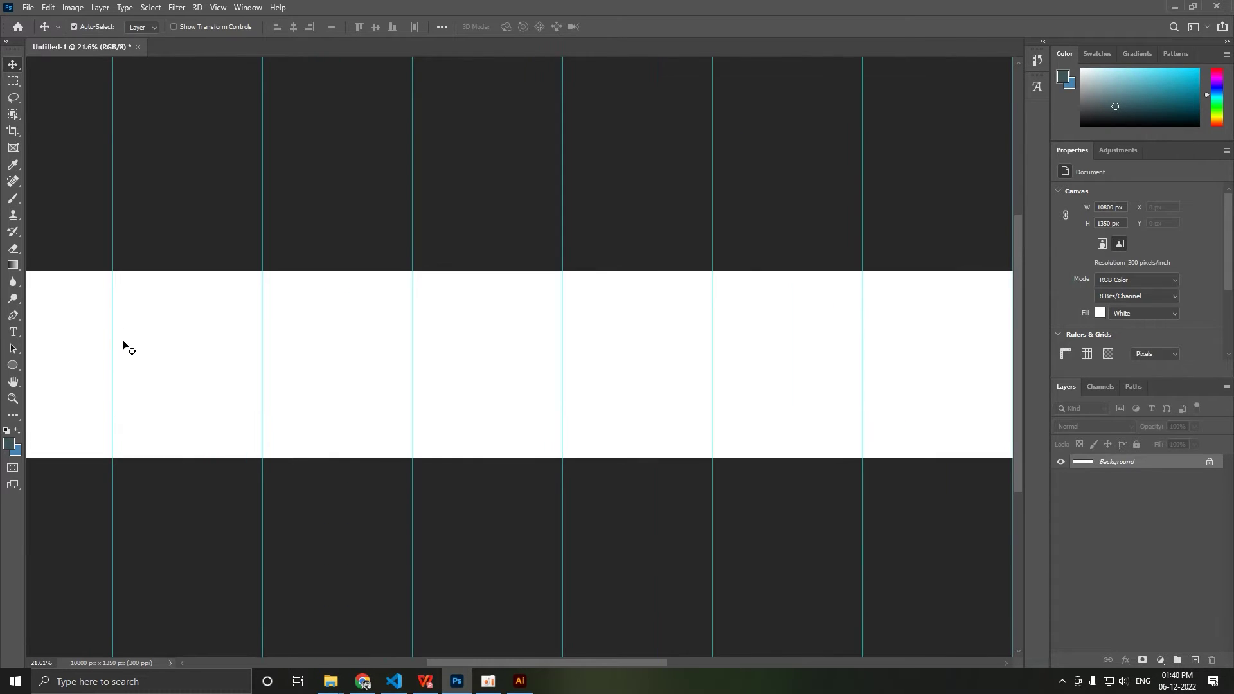
pyautogui.hscroll(-3, 449, 358)
pyautogui.scroll(2, 382, 373)
pyautogui.scroll(1, 381, 369)
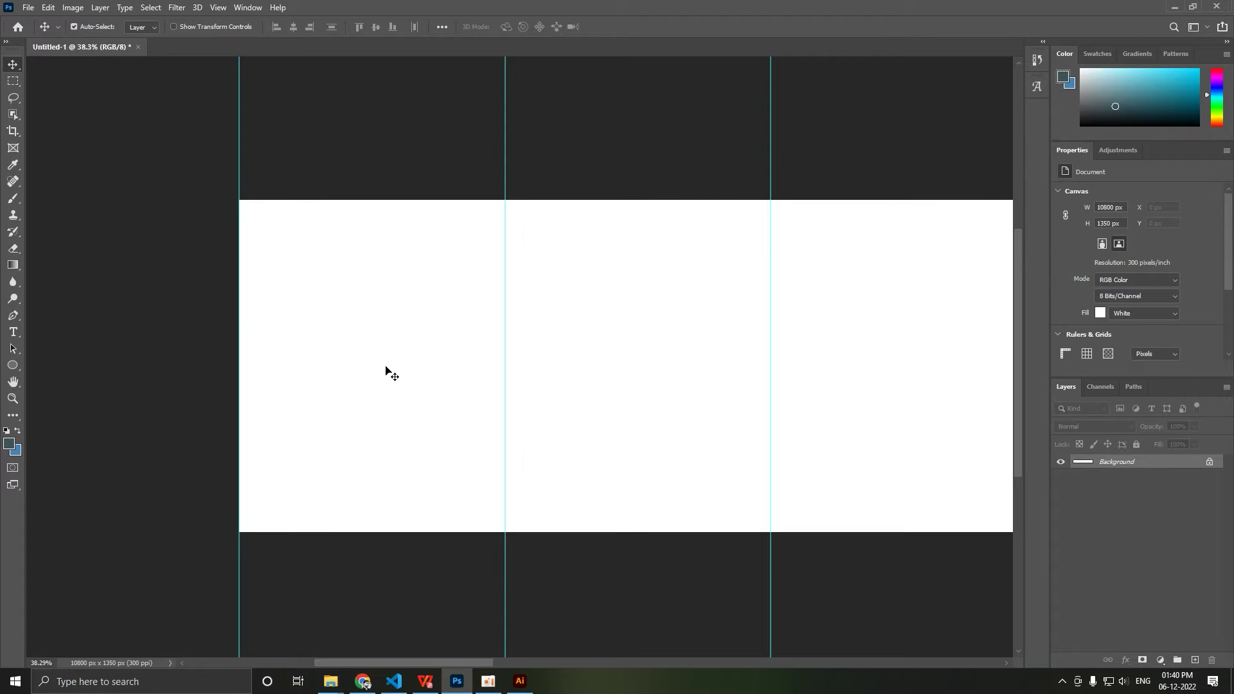
pyautogui.scroll(-4, 393, 373)
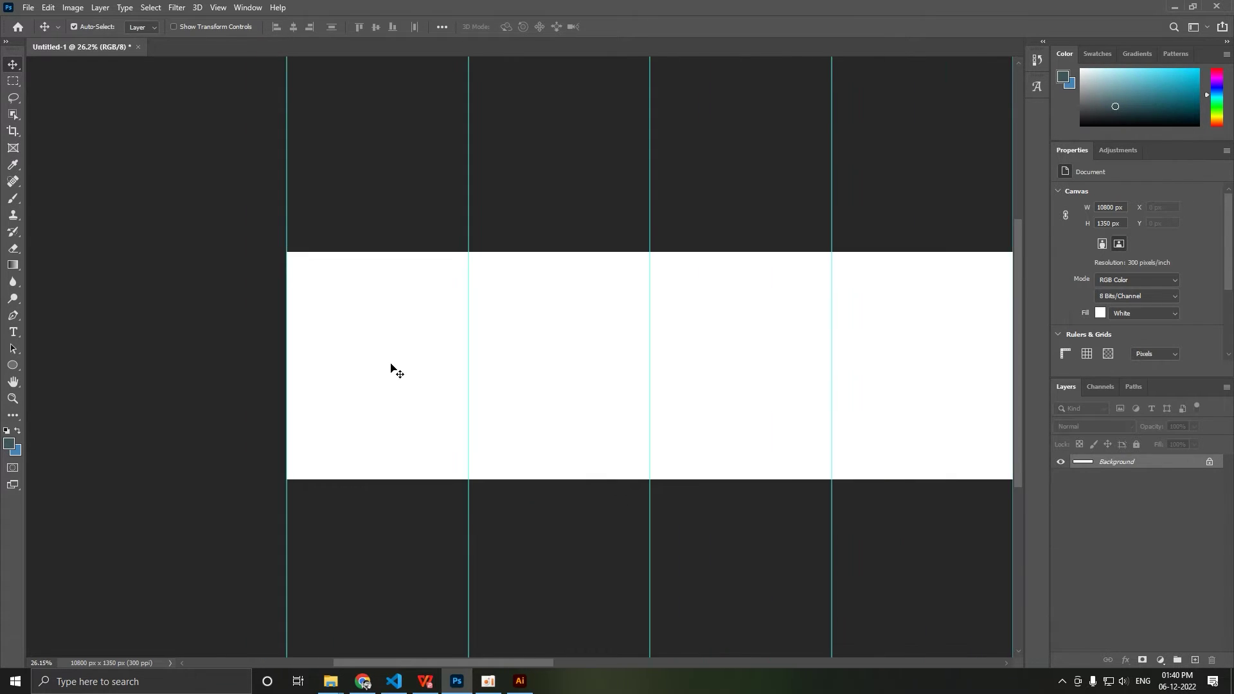
pyautogui.scroll(-2, 394, 367)
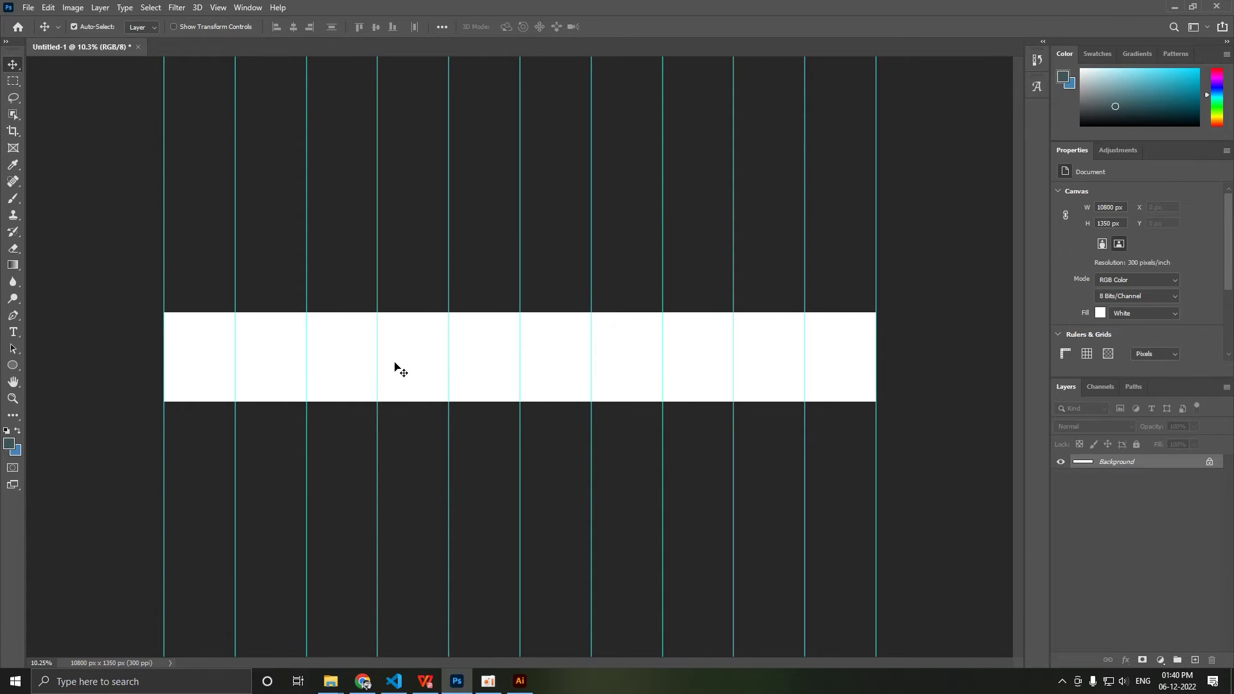
pyautogui.scroll(3, 169, 378)
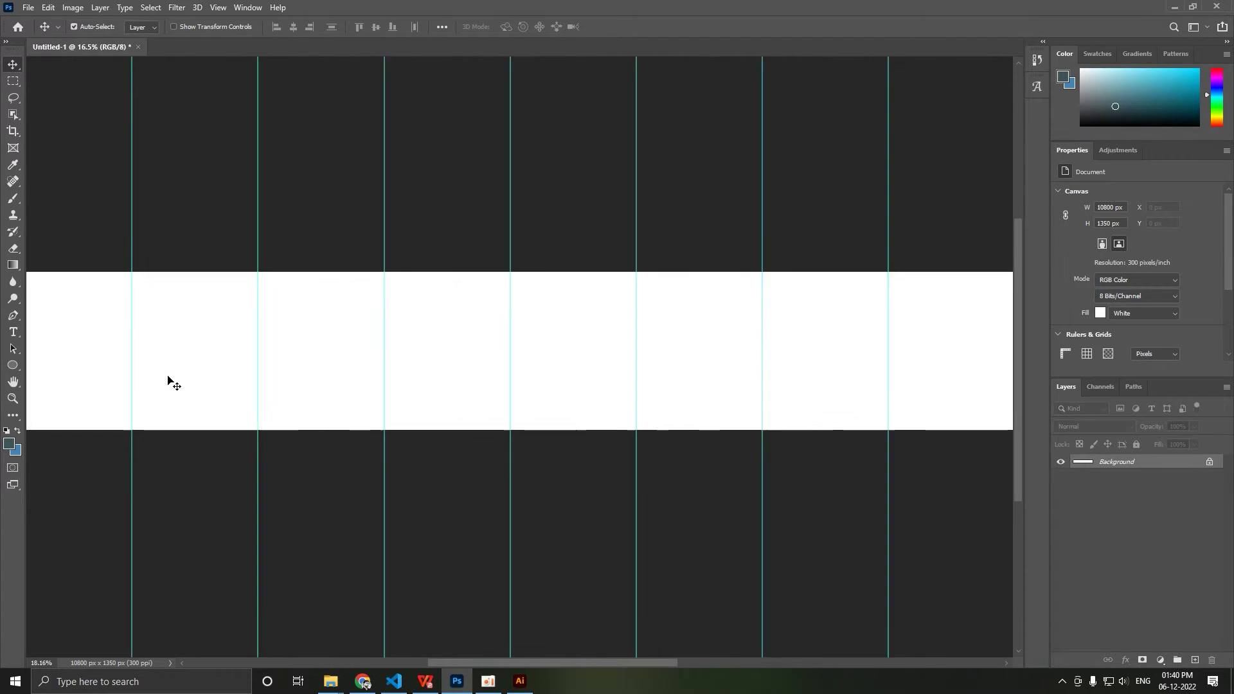
pyautogui.moveTo(169, 354); pyautogui.dragTo(333, 353)
pyautogui.moveTo(199, 347); pyautogui.dragTo(267, 342)
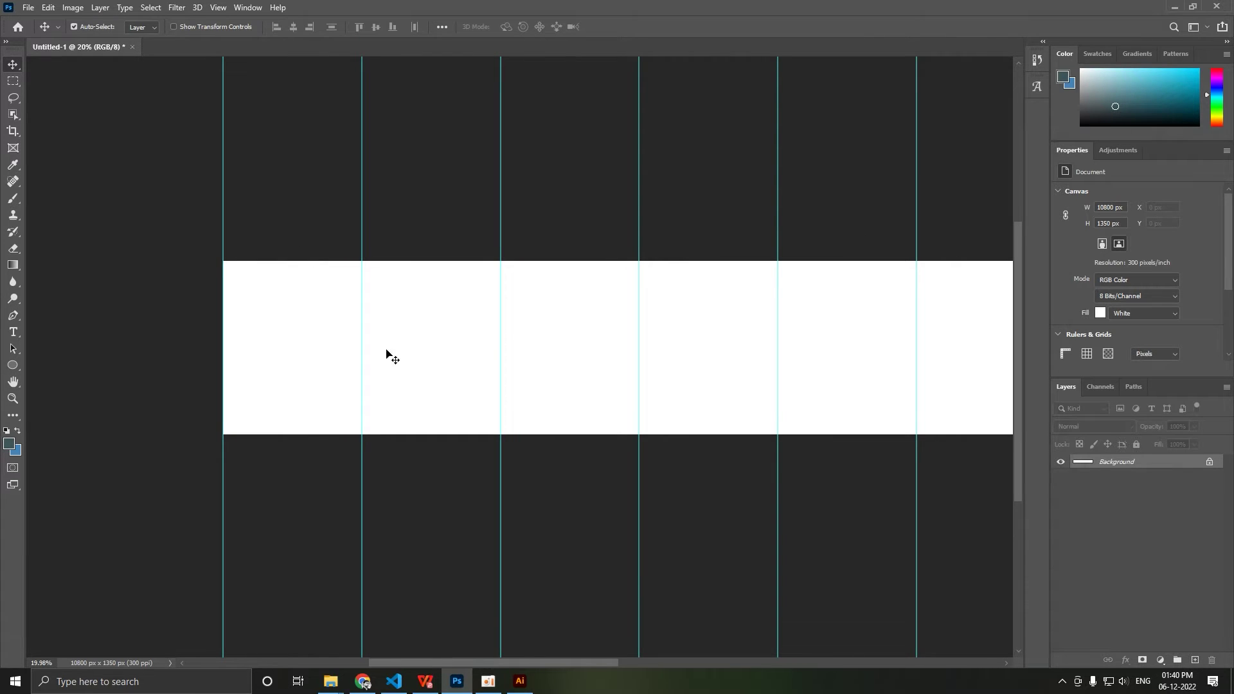
pyautogui.scroll(3, 262, 365)
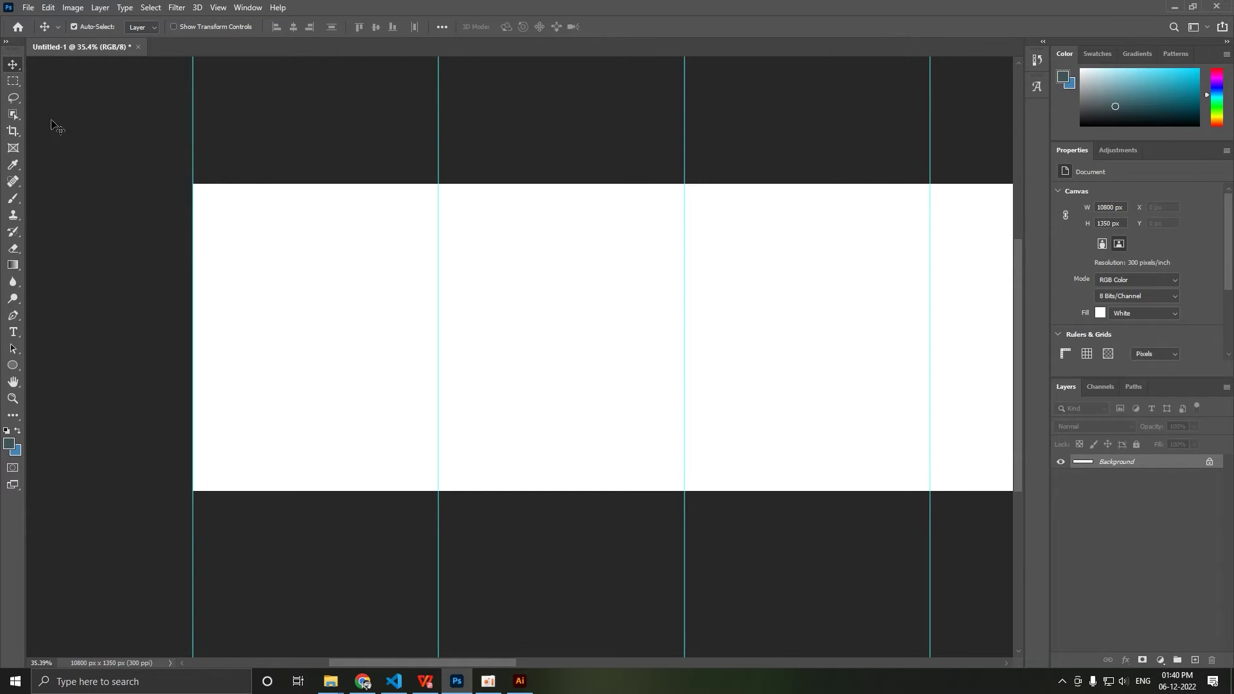
# Slice the canvas along the column guides using Slices From Guides, and return to the Move tool.
pyautogui.click(13, 132)
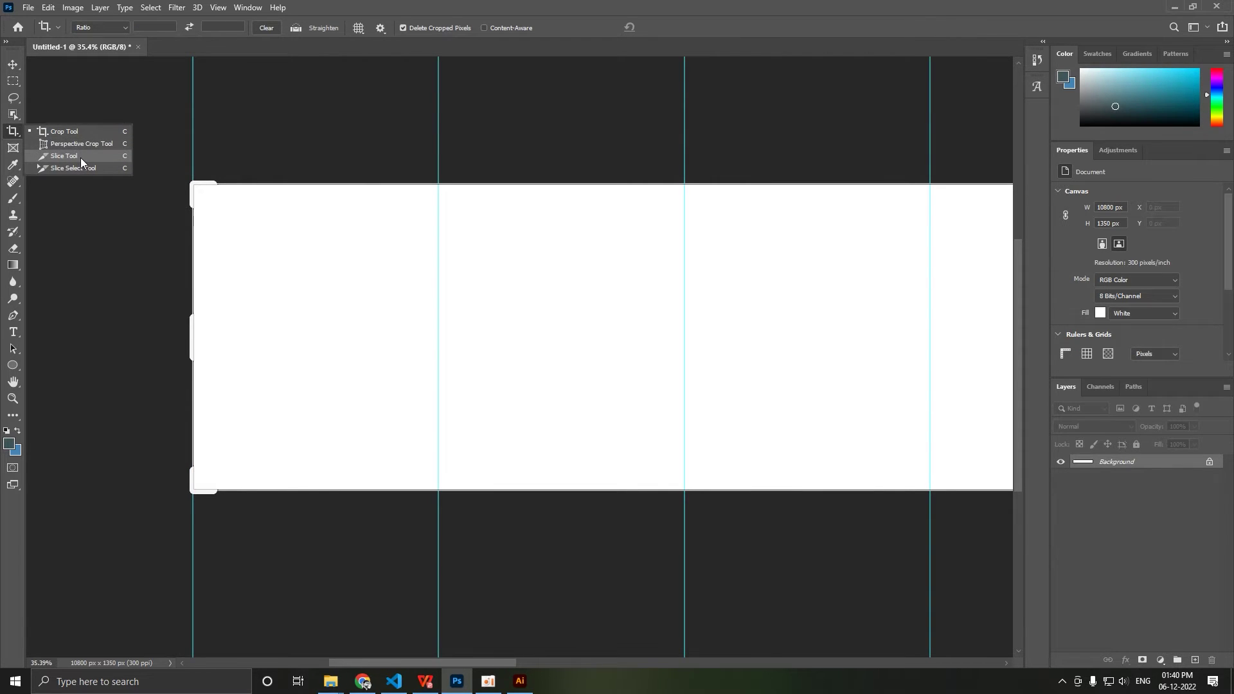
pyautogui.click(80, 157)
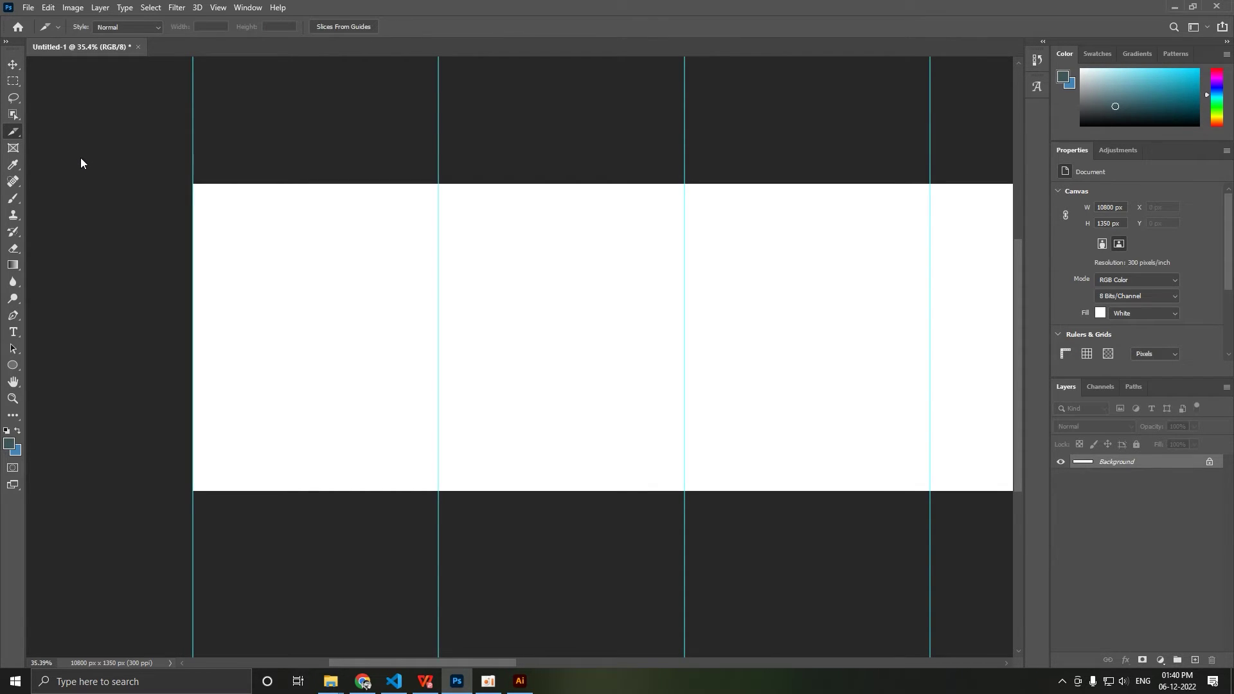
pyautogui.click(348, 26)
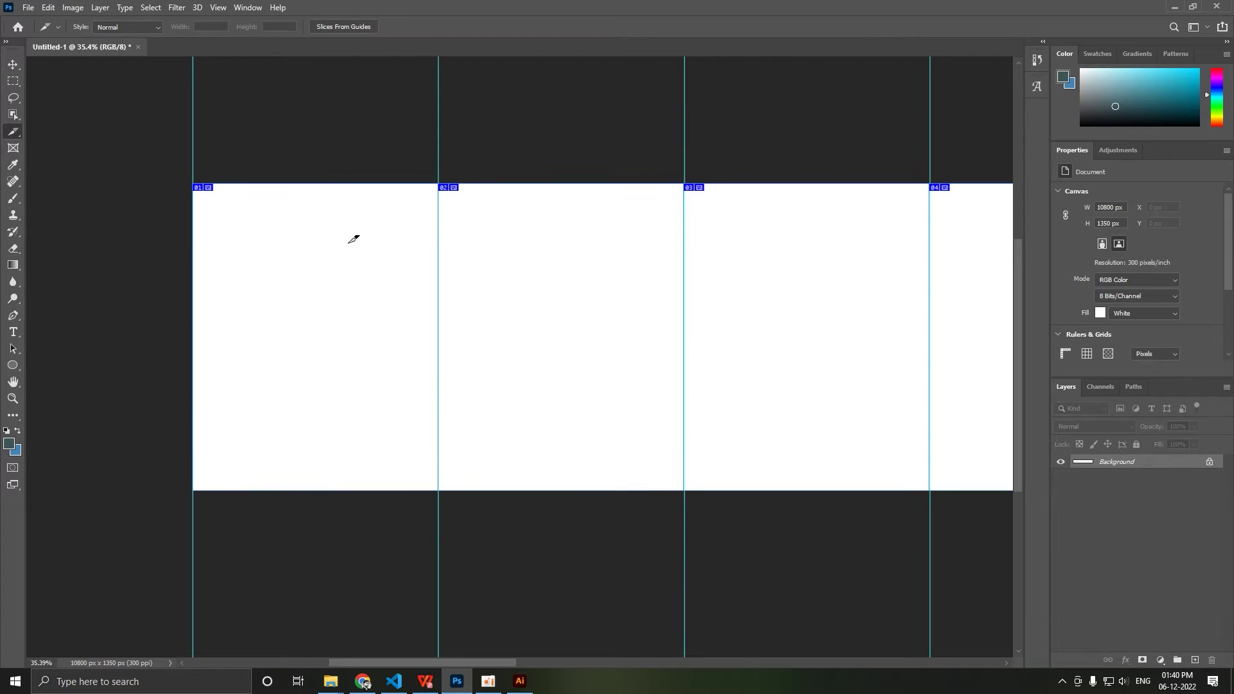
pyautogui.click(13, 65)
# Add a new guide layout with columns turned off and 2 rows with a 1080 px gutter, keeping the existing guides.
pyautogui.scroll(1, 323, 323)
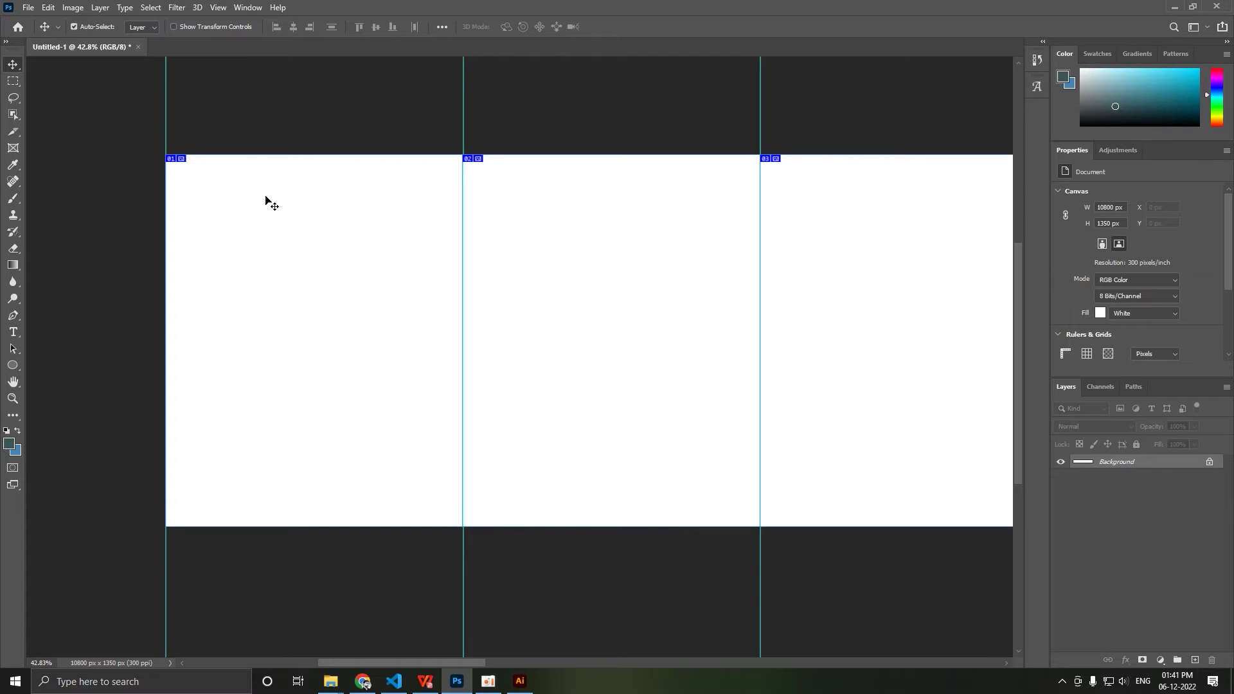
pyautogui.click(218, 8)
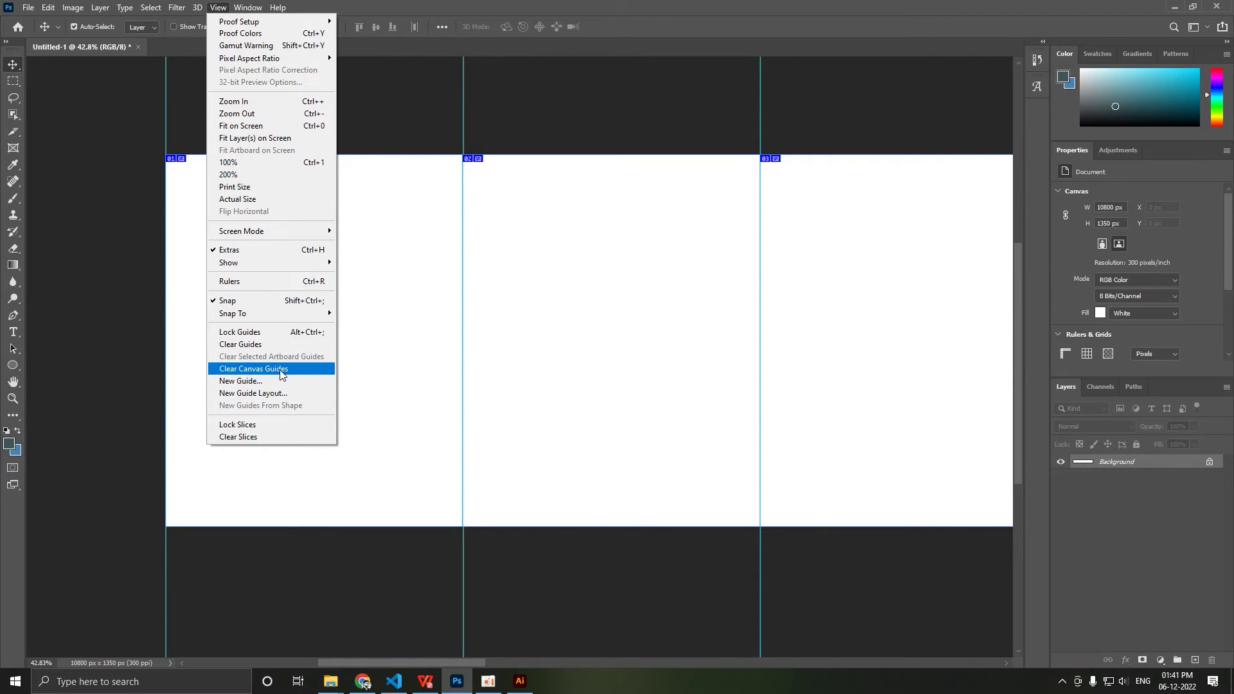
pyautogui.click(287, 394)
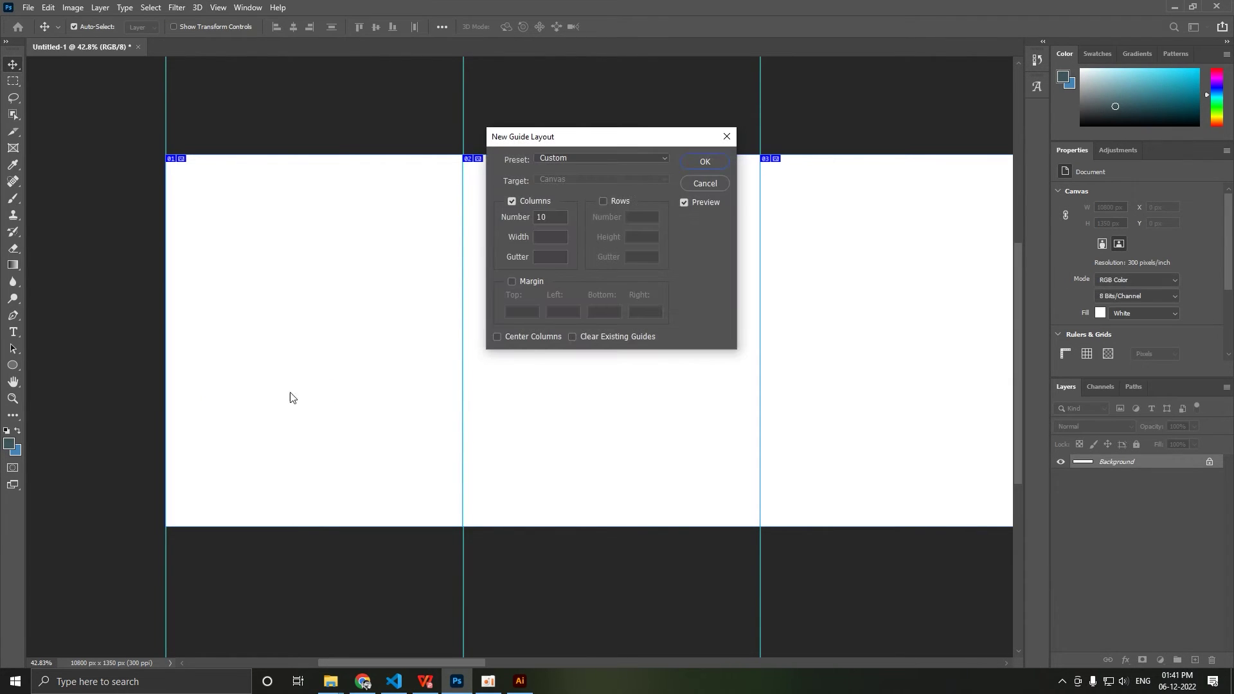
pyautogui.click(512, 202)
pyautogui.click(609, 199)
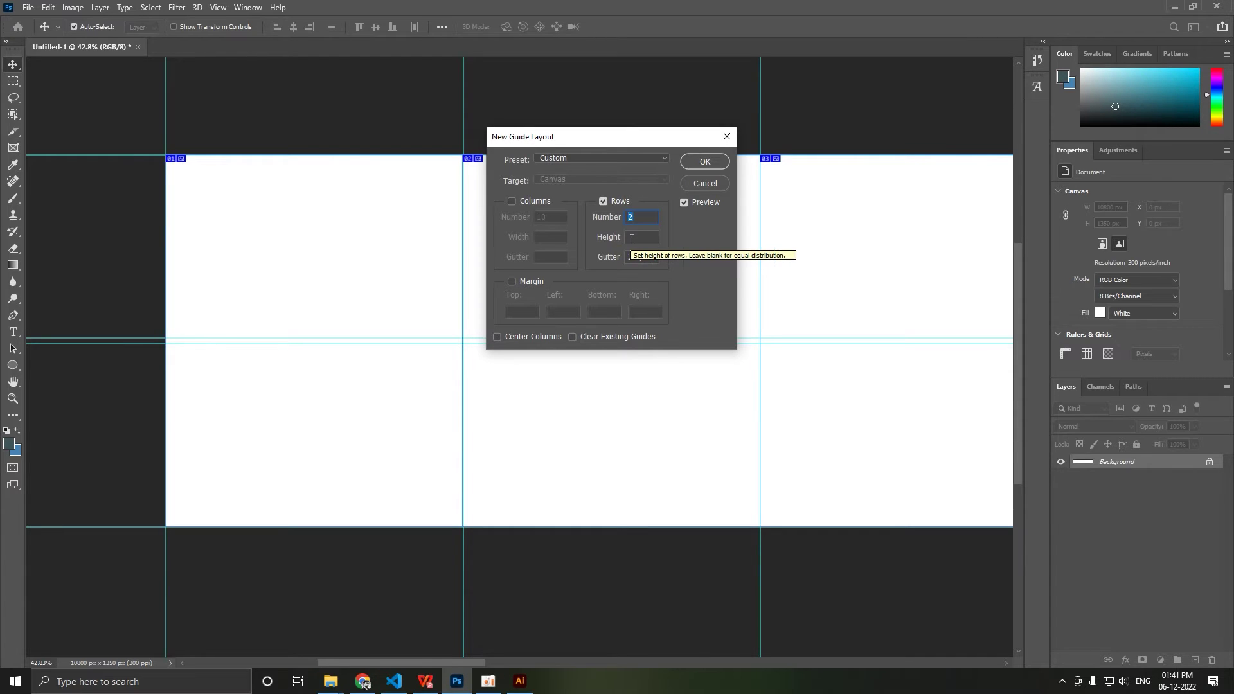
pyautogui.click(619, 258)
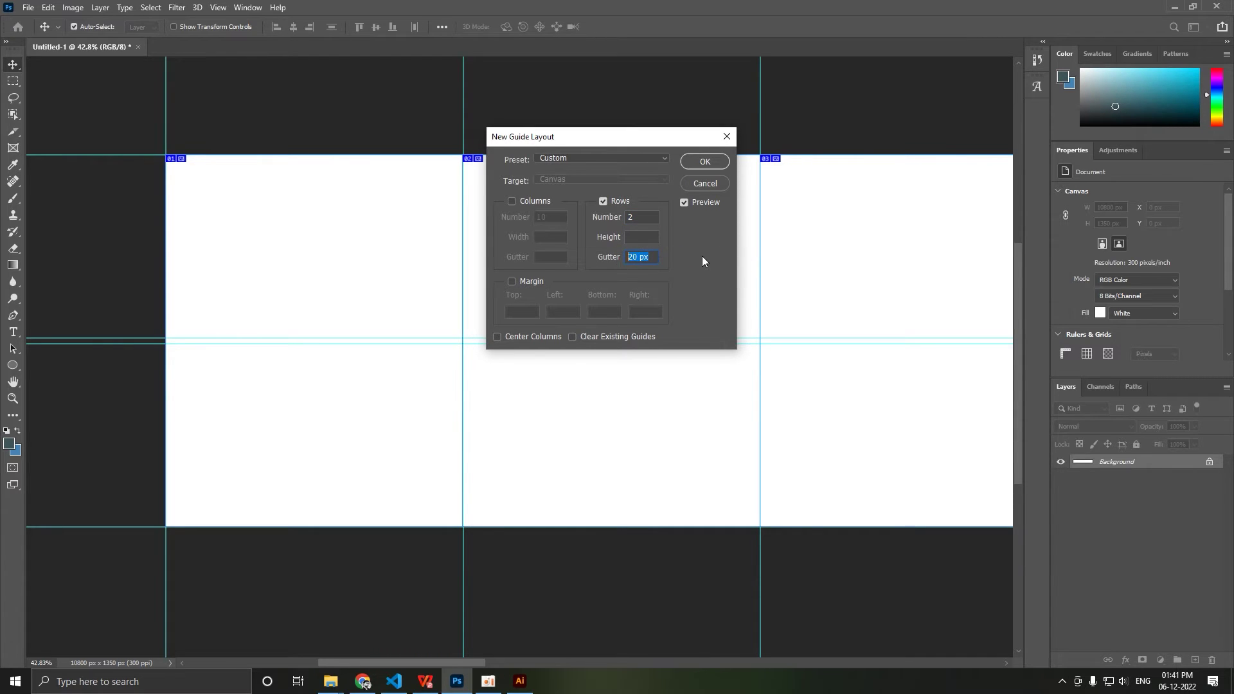
pyautogui.write('1080')
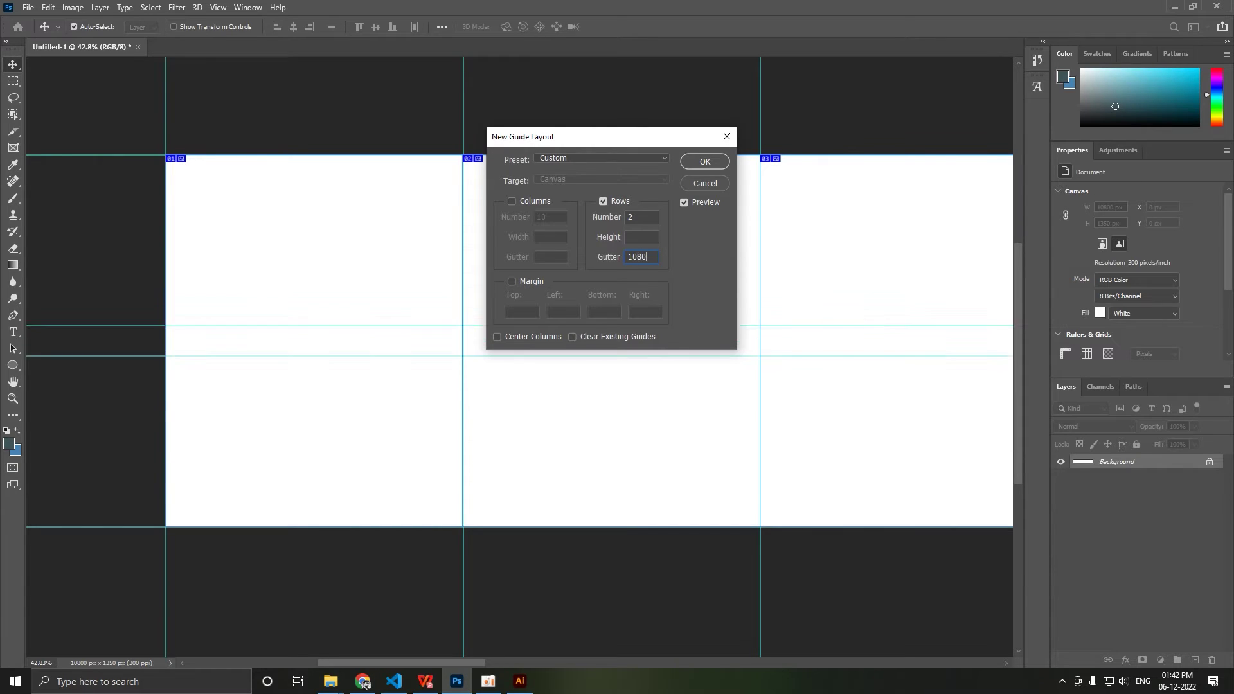
pyautogui.click(703, 165)
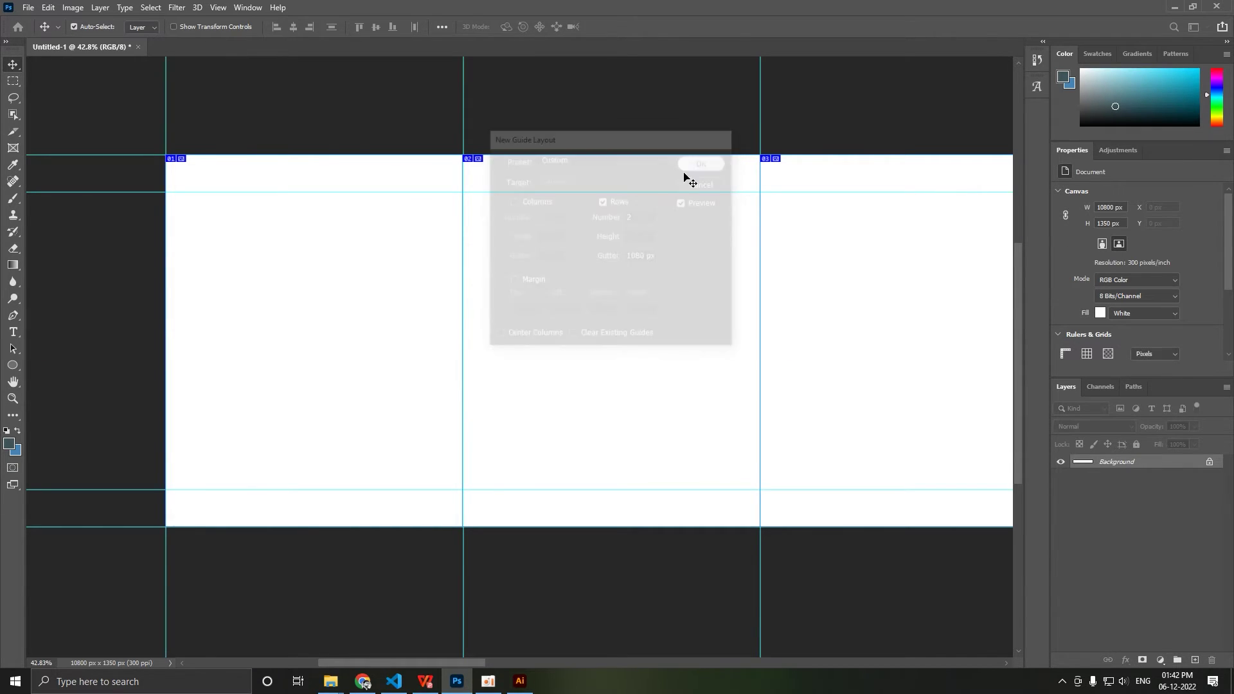
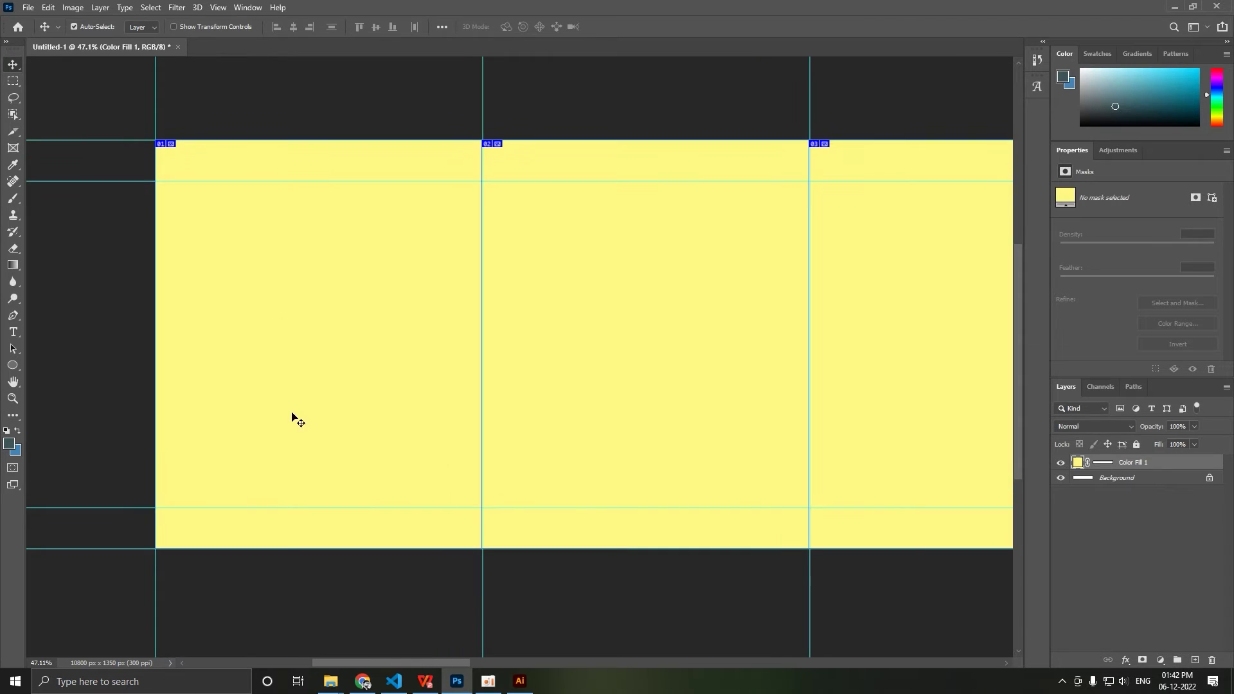
# Switch to Illustrator and hide the Header Elements and Layer 3 layers of template.ai, leaving only Layer 4 visible.
pyautogui.click(519, 683)
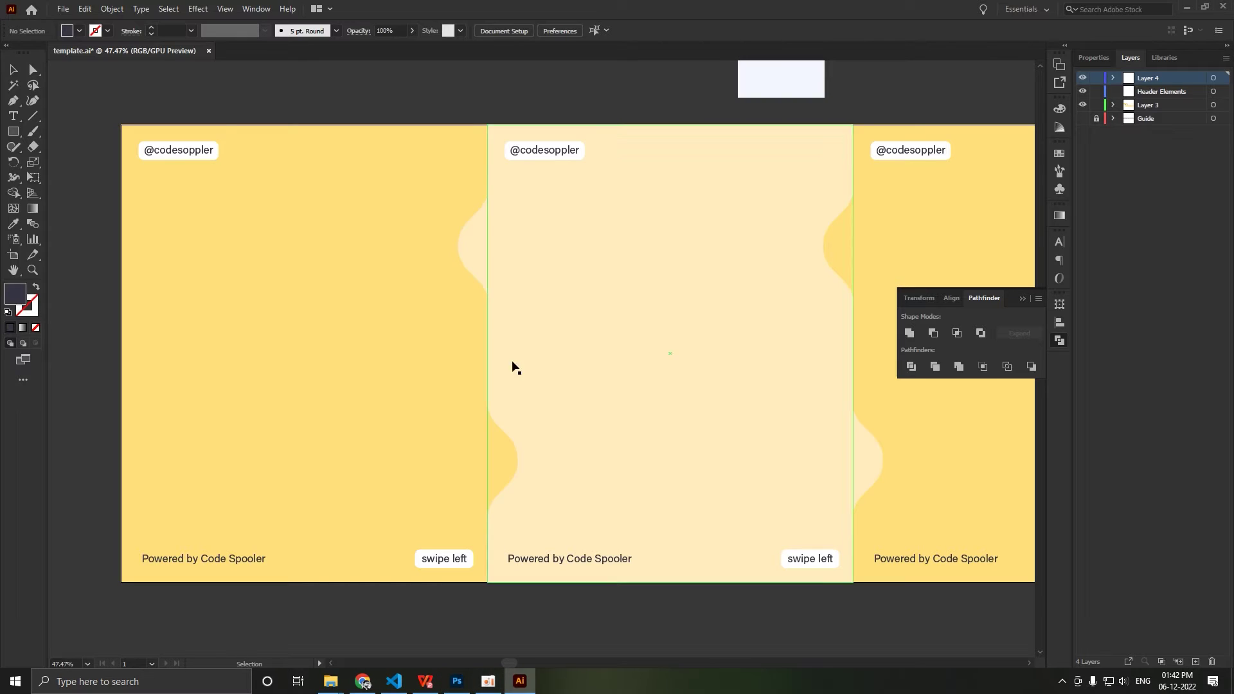
pyautogui.click(187, 154)
pyautogui.click(482, 113)
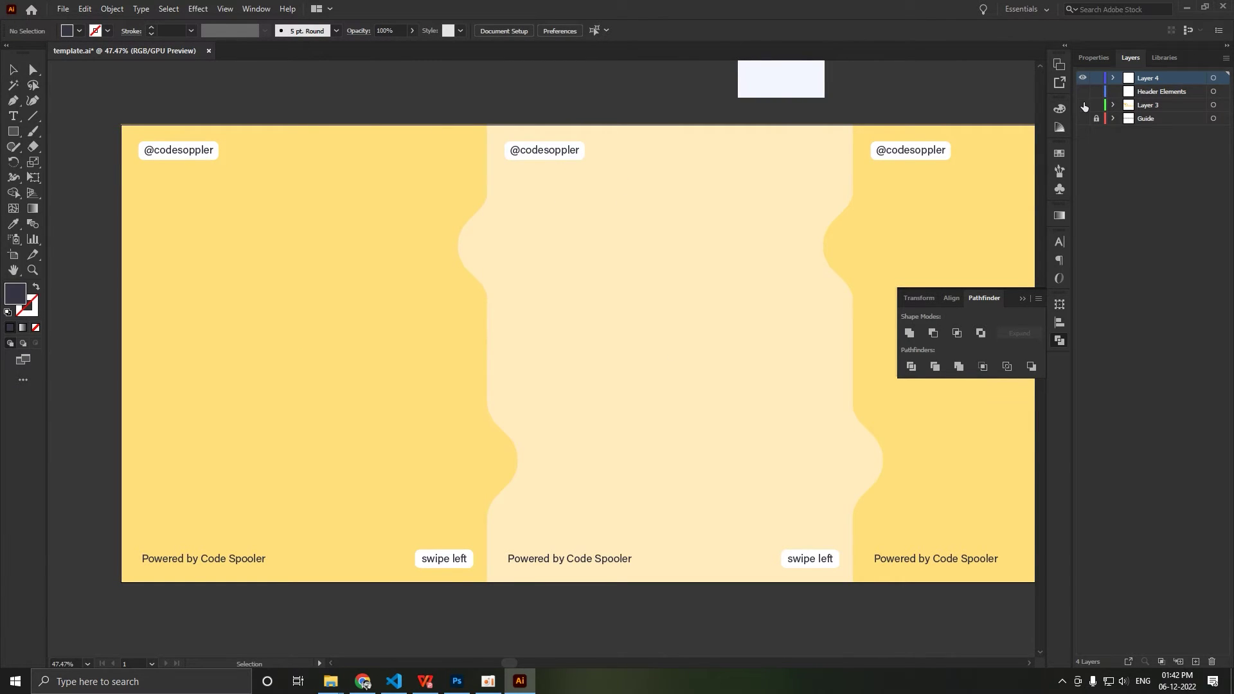
pyautogui.click(1083, 105)
pyautogui.click(1082, 78)
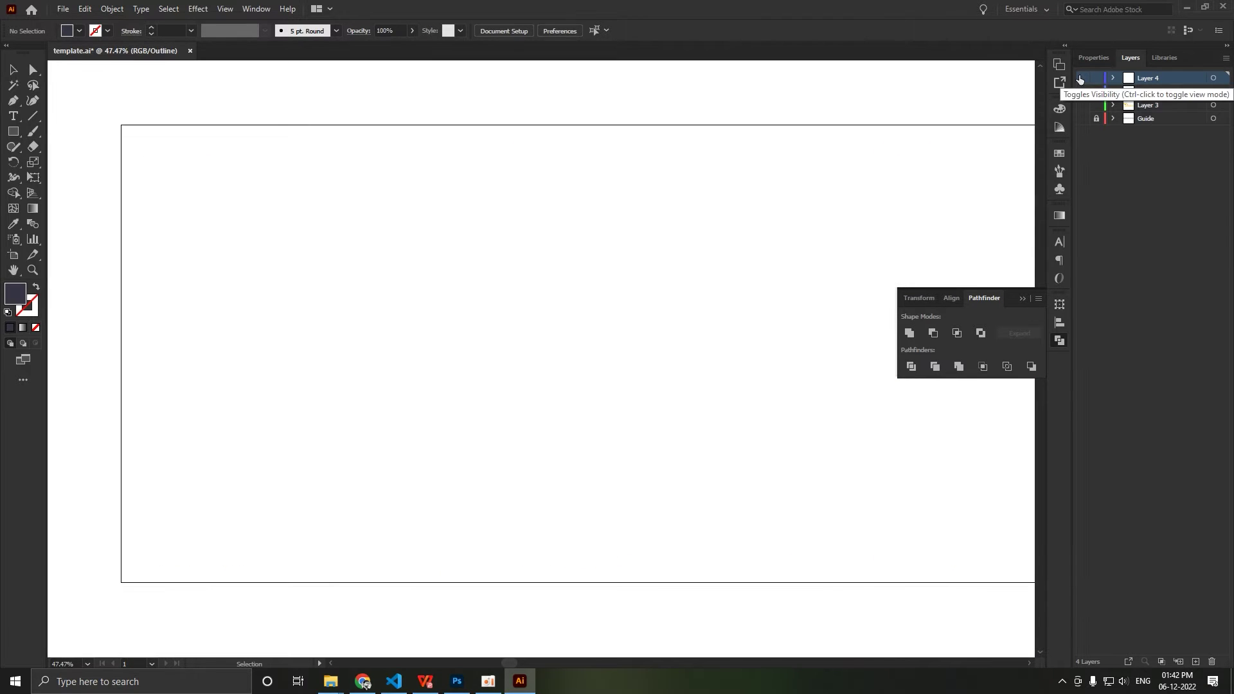
pyautogui.click(1082, 78)
pyautogui.click(1082, 78)
pyautogui.click(1082, 78)
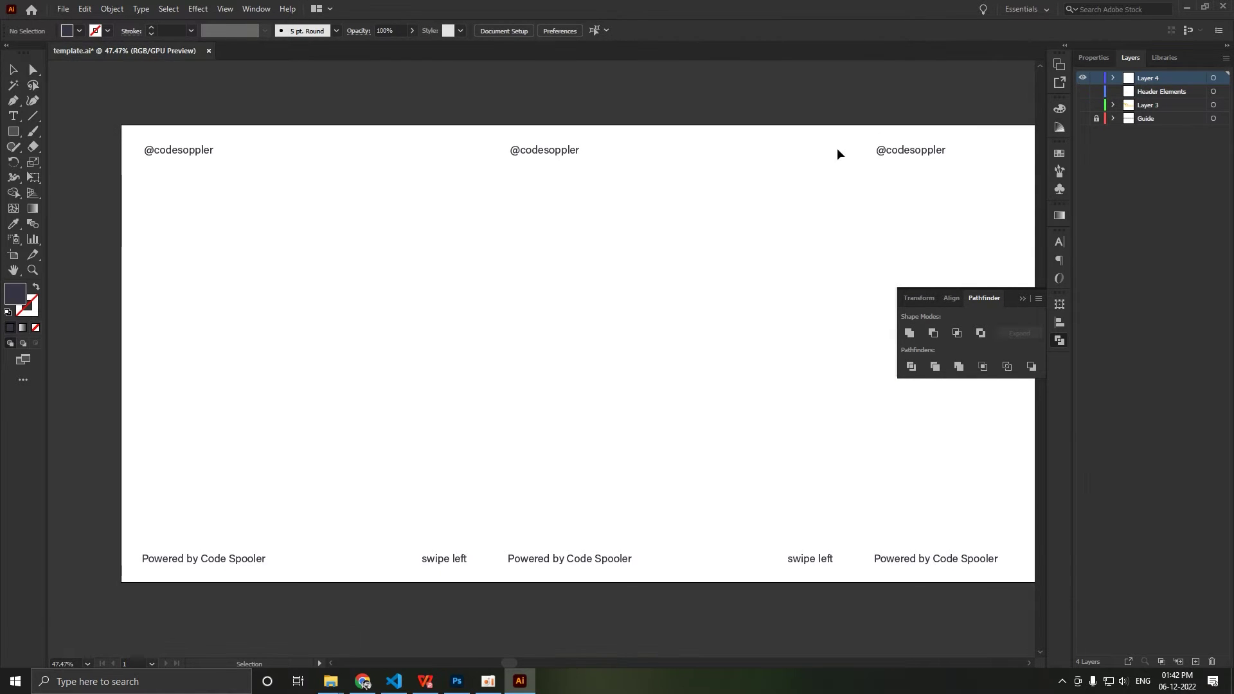
# Bring up Save for Web for the header and footer artwork, using the PNG-24 format with transparency enabled.
pyautogui.click(927, 151)
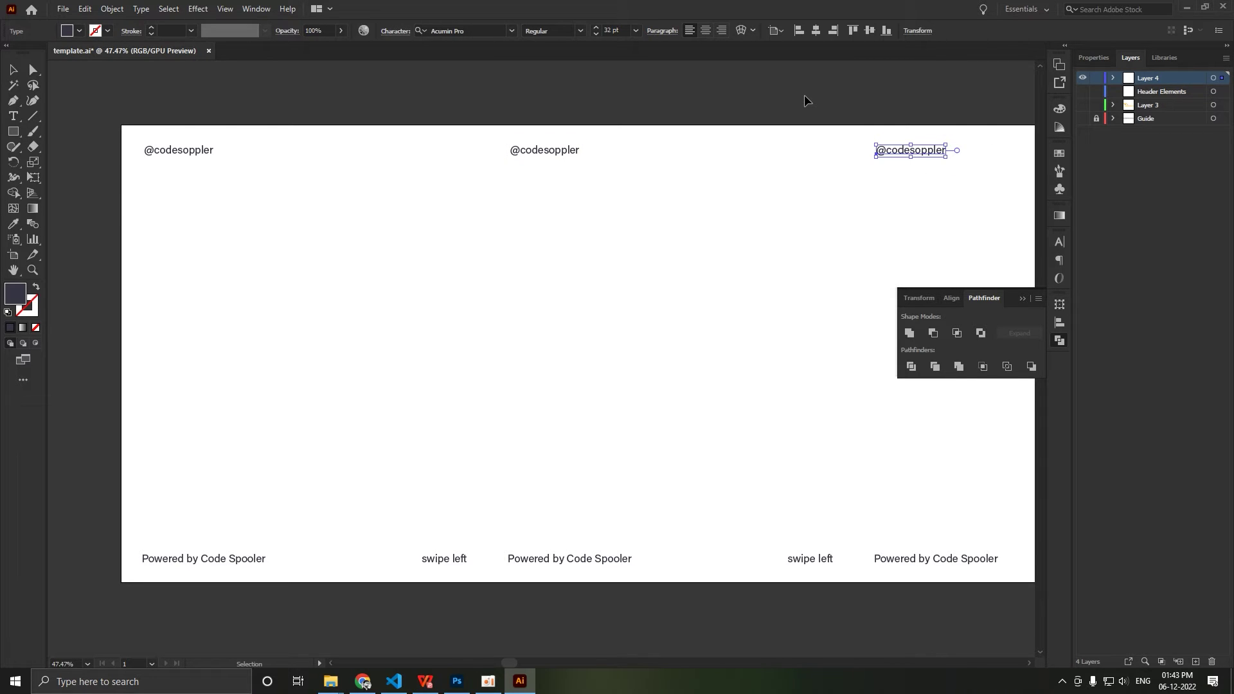
pyautogui.hotkey('ctrl', 'shift', 'b')
pyautogui.hotkey('ctrl', 'alt', 'shift', 's')
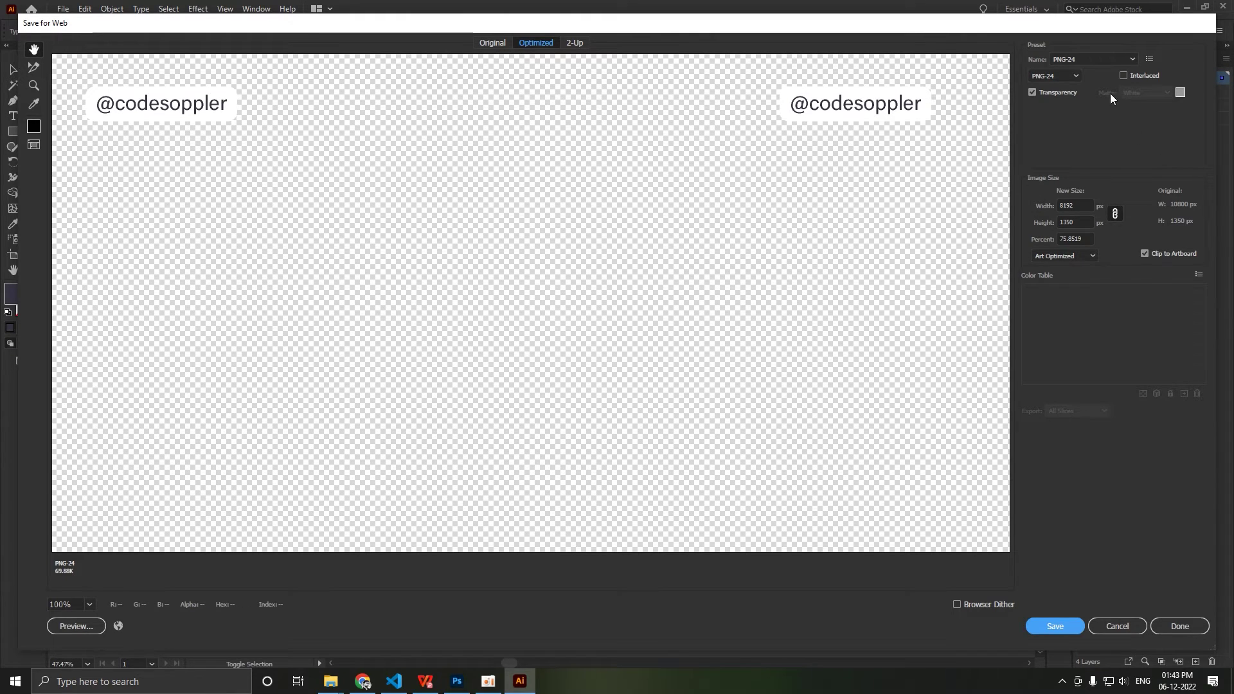
pyautogui.click(1103, 59)
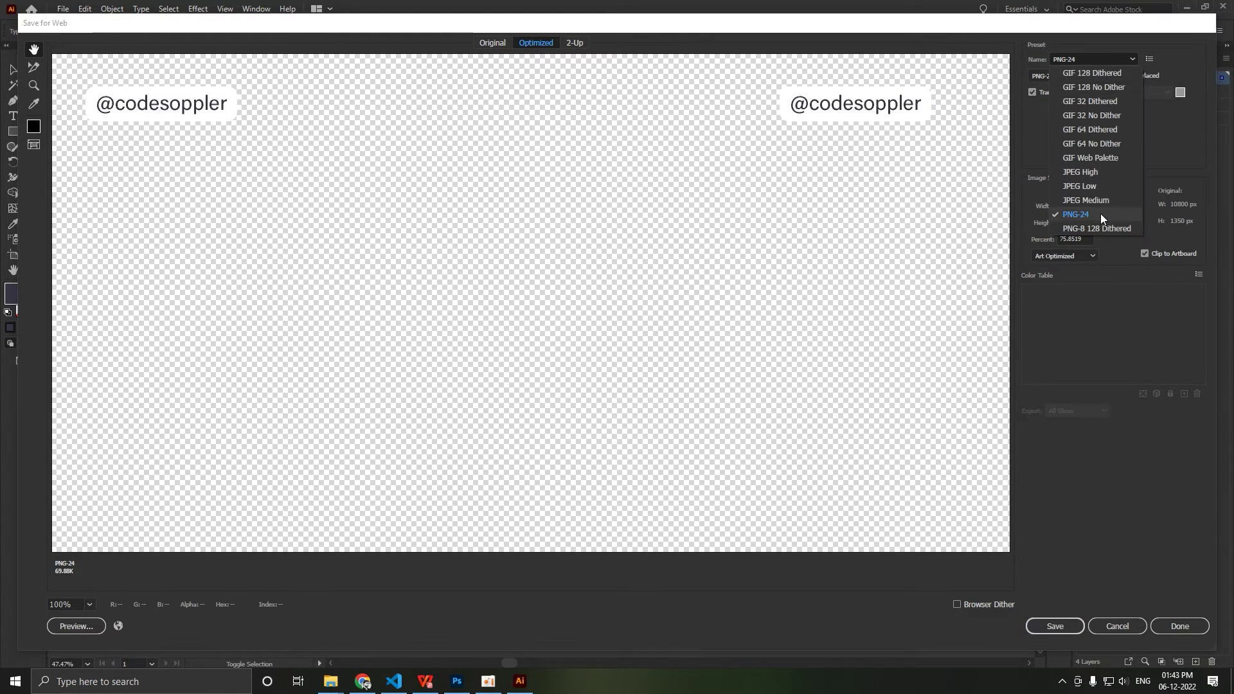
pyautogui.click(1099, 211)
pyautogui.click(1074, 76)
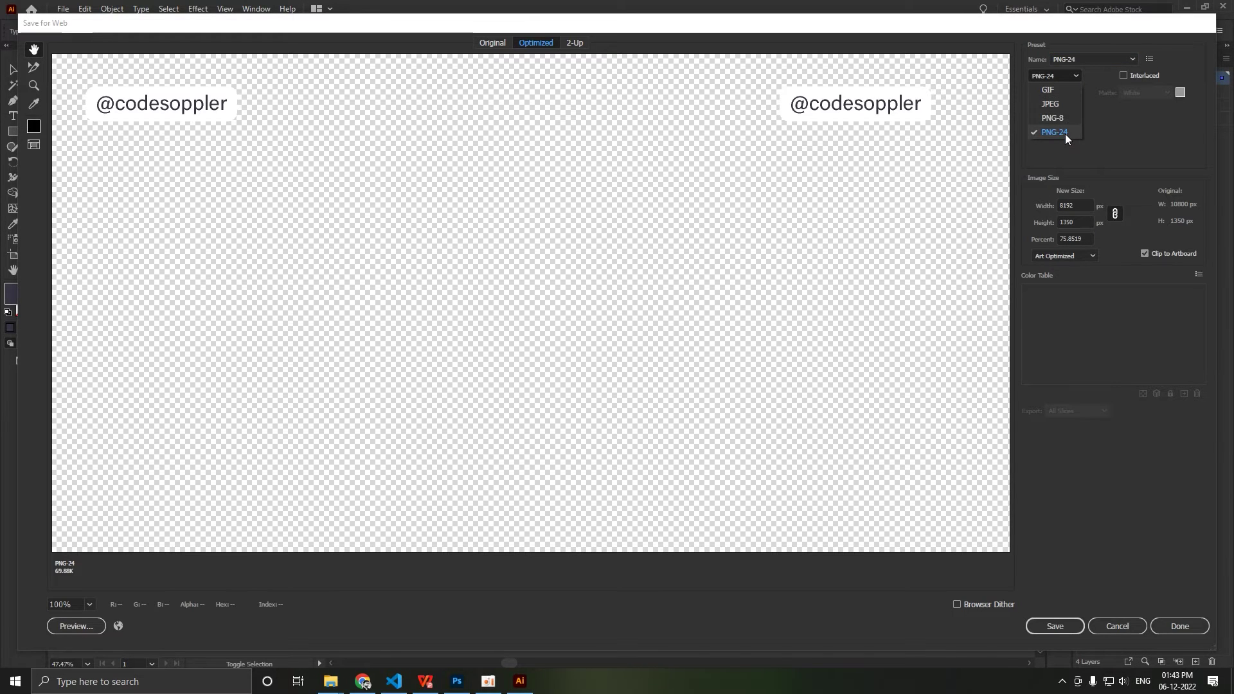
pyautogui.click(1065, 134)
pyautogui.click(1039, 93)
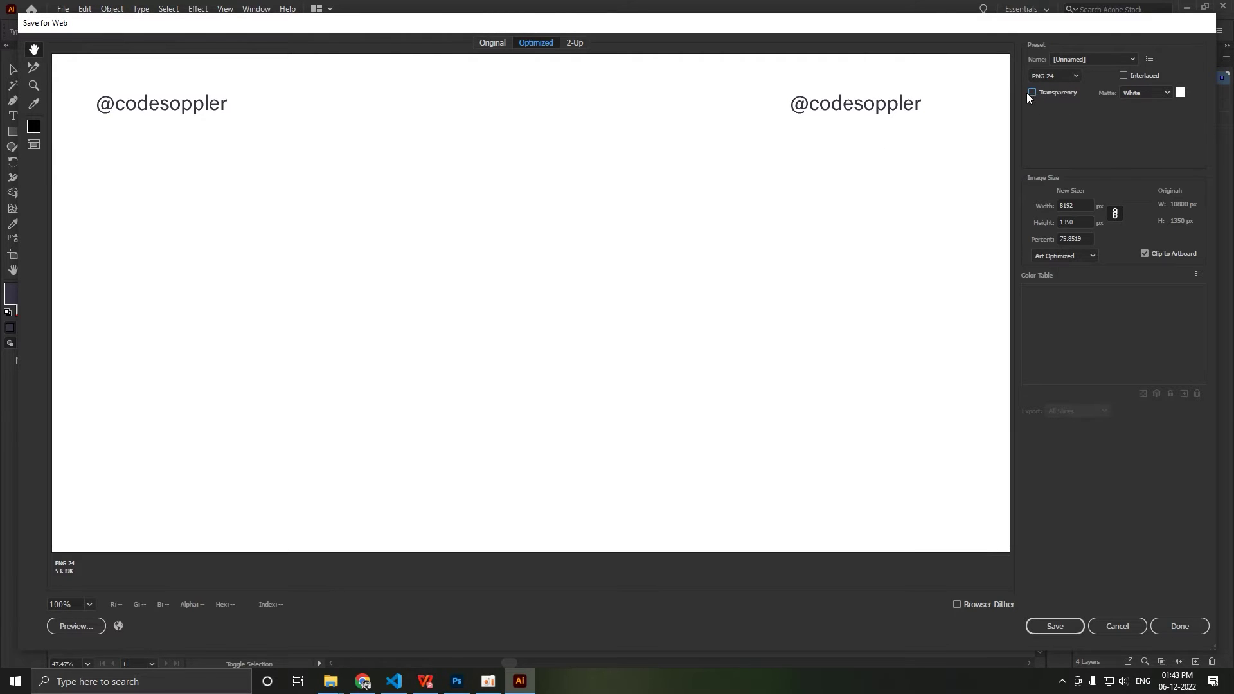
pyautogui.click(1032, 93)
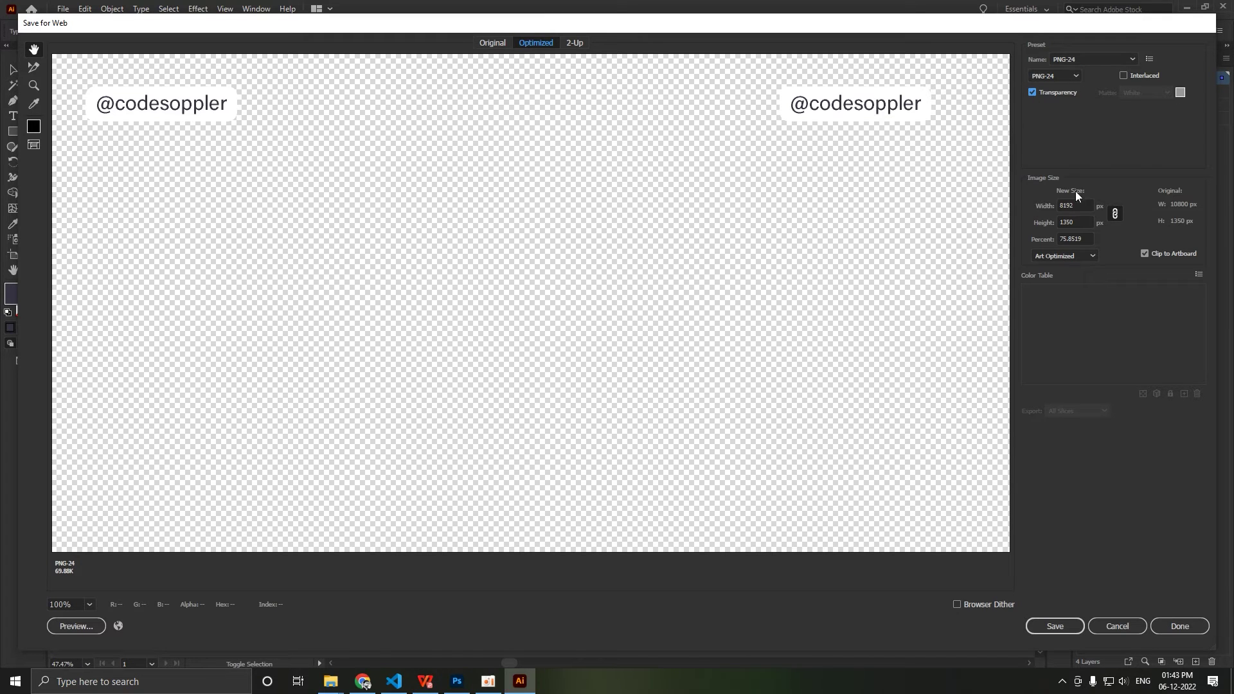
# Save the optimized PNG as header in the 4x folder on the desktop.
pyautogui.click(1068, 626)
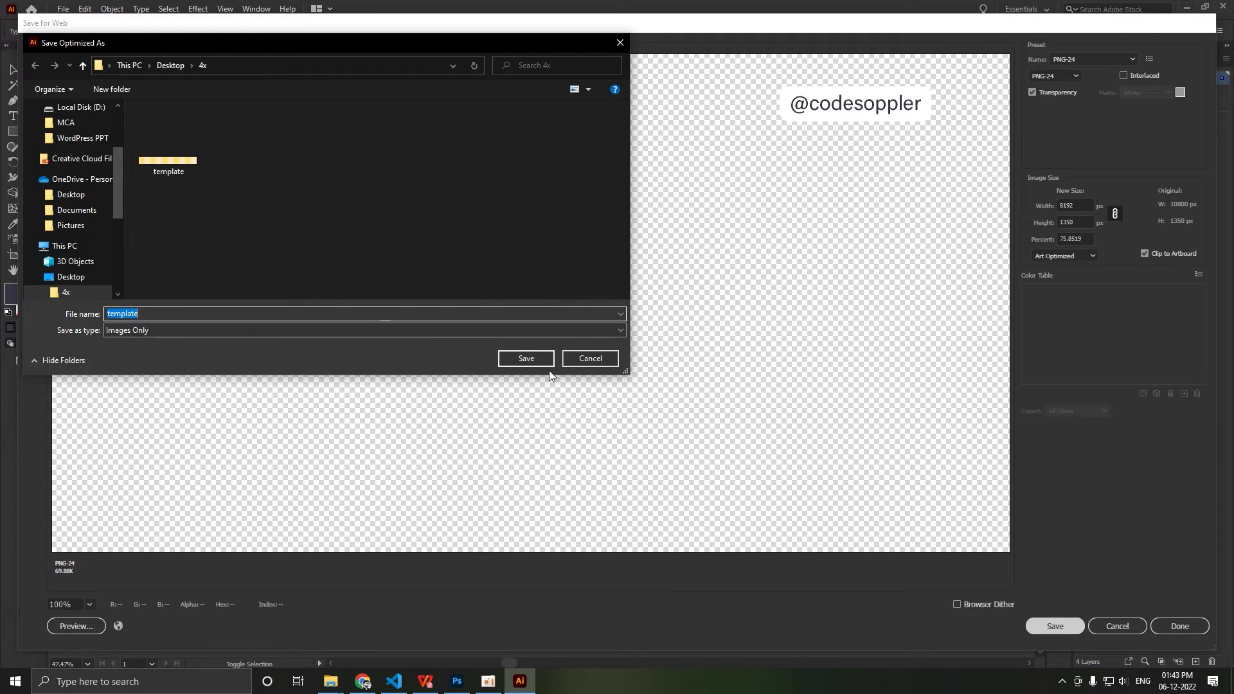
pyautogui.press('BackSpace')
pyautogui.press('Return')
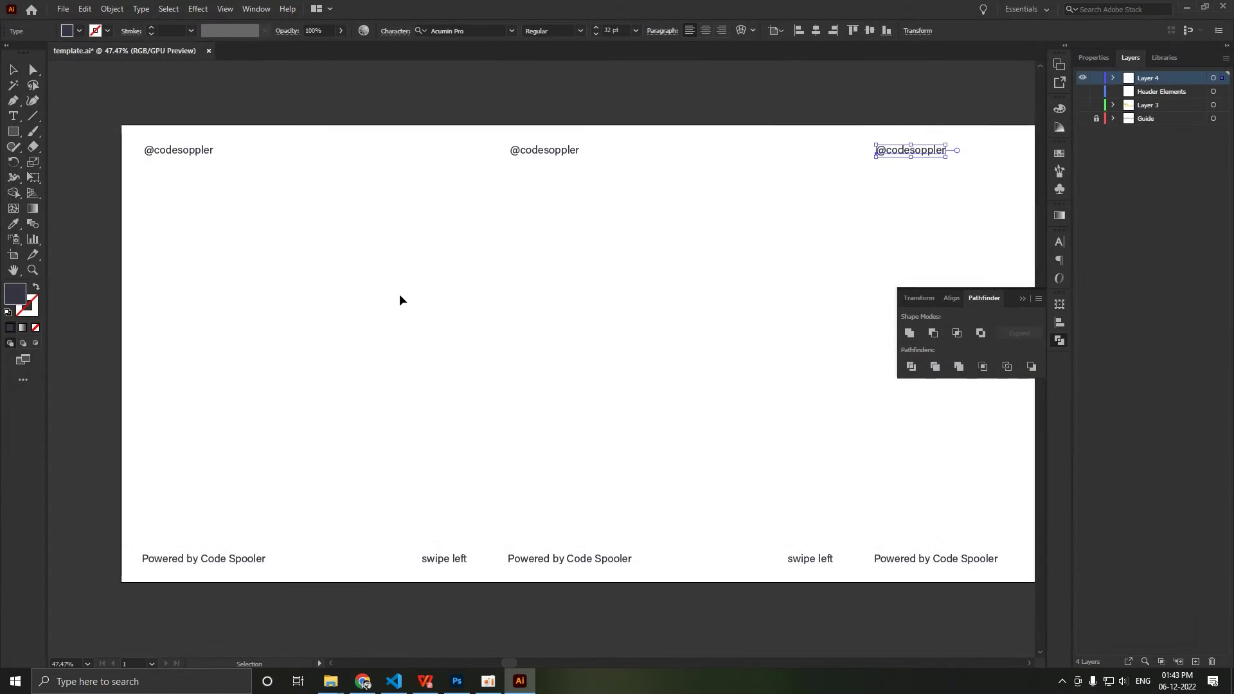
# Place the header image from the desktop's 4x folder into the Photoshop document at its default size.
pyautogui.press('super+d')
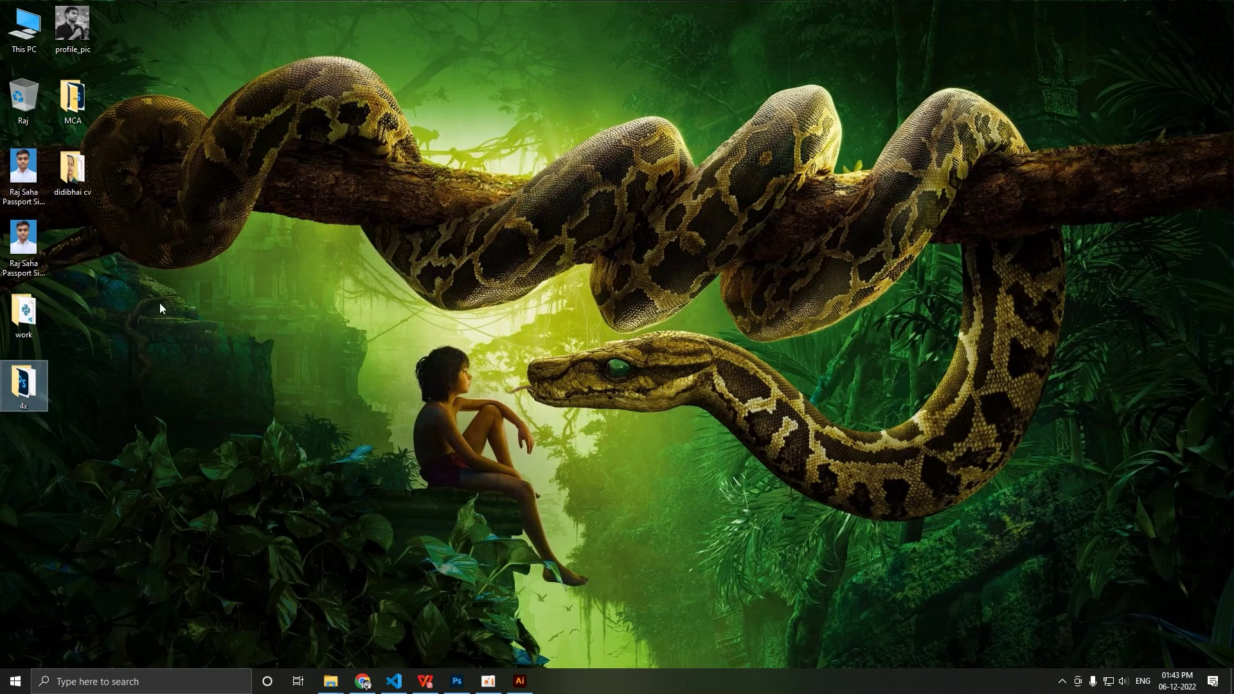
pyautogui.doubleClick(25, 385)
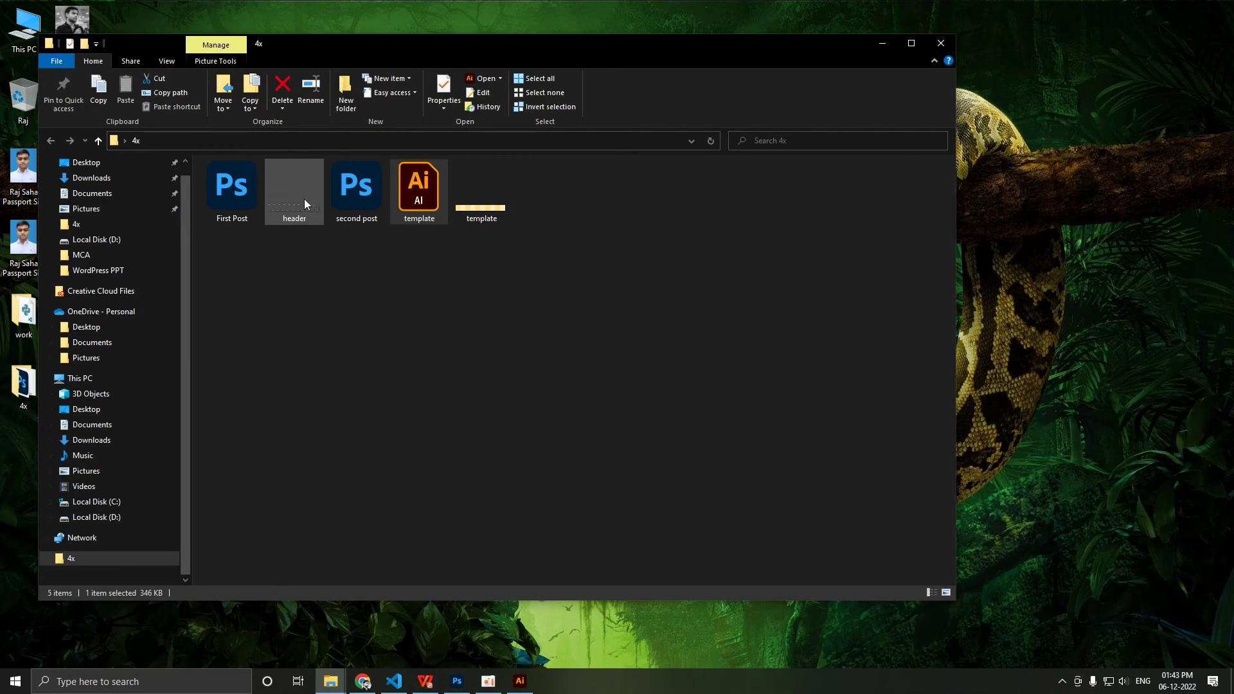
pyautogui.click(305, 201)
pyautogui.moveTo(298, 202); pyautogui.dragTo(508, 315)
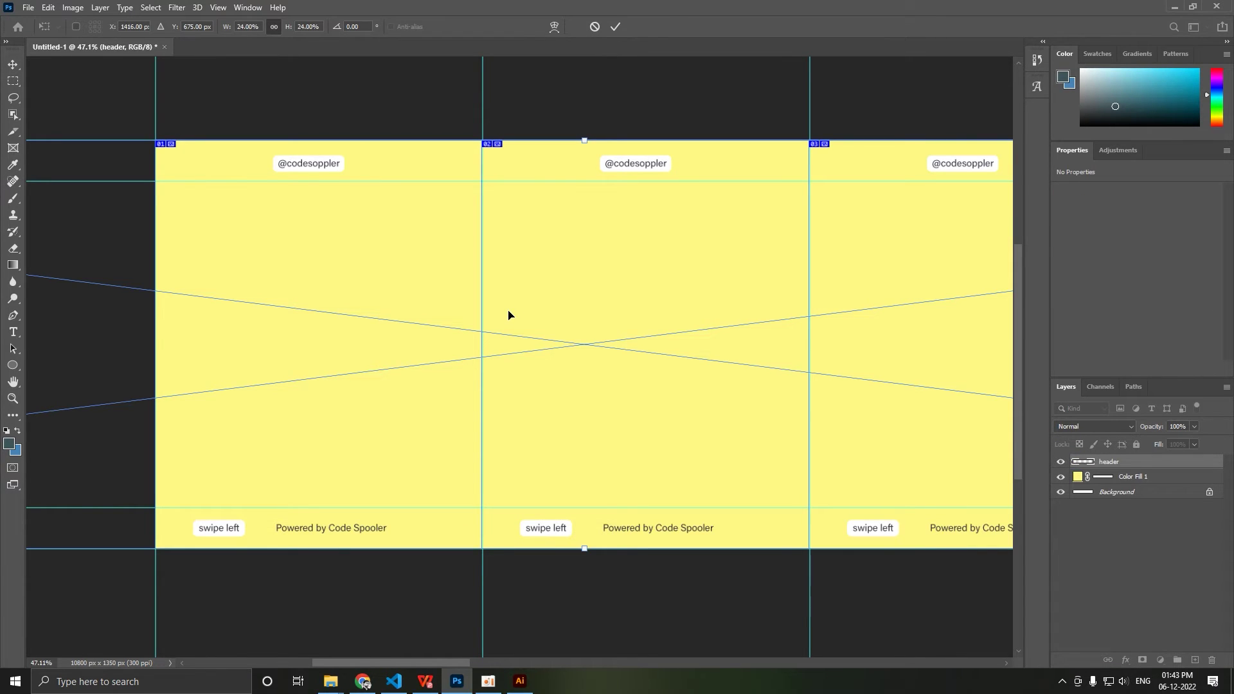
pyautogui.press('Return')
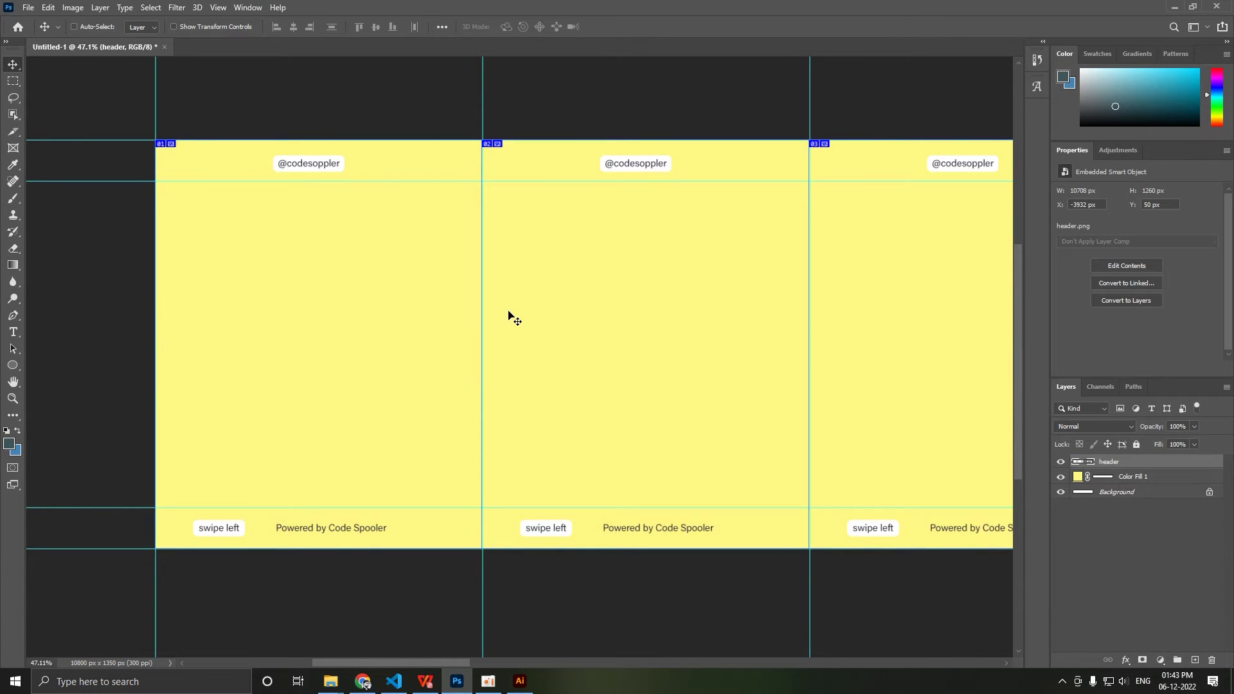
# Center the header layer horizontally and vertically on the whole canvas, and clear the selection.
pyautogui.hotkey('ctrl', 'a')
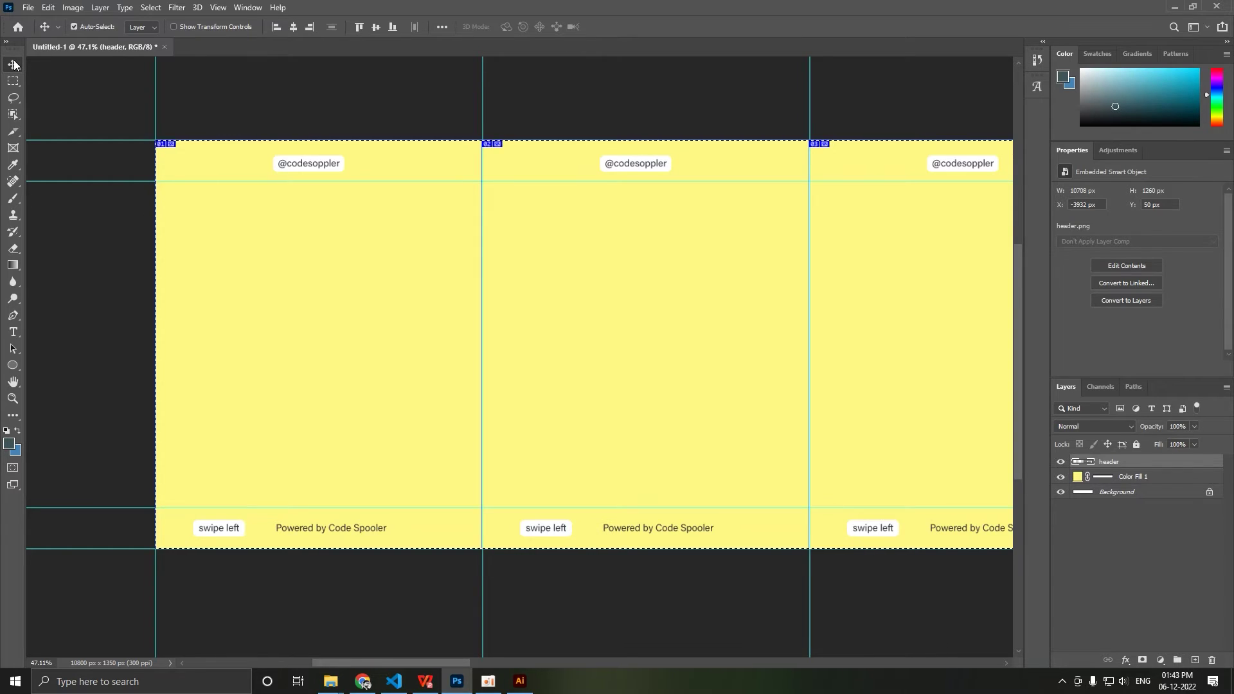
pyautogui.click(293, 26)
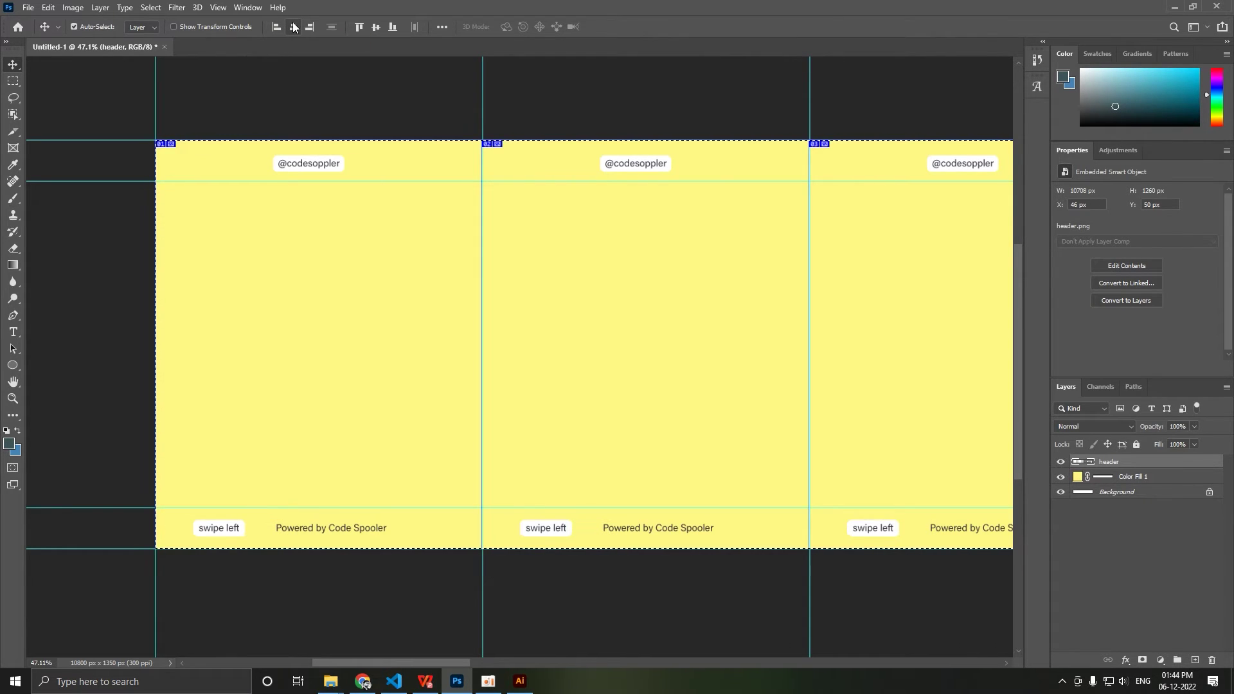
pyautogui.click(376, 26)
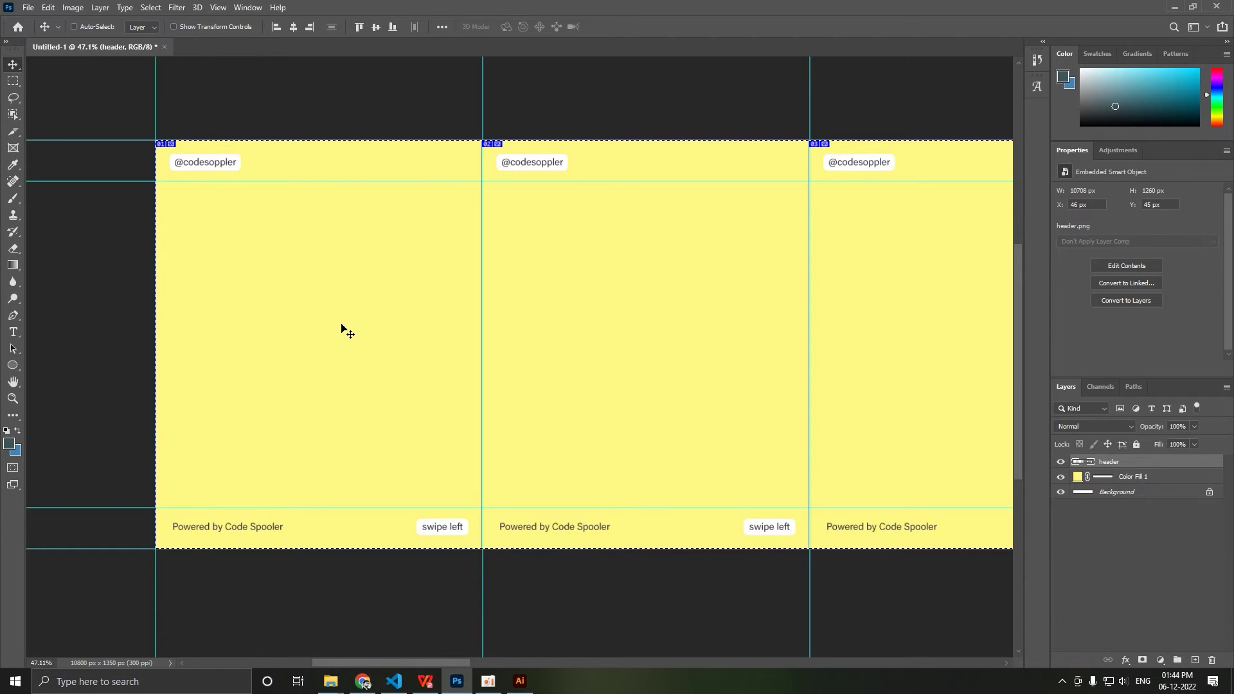
pyautogui.hotkey('ctrl', 'd')
# Place the 3d-fluency-christmas-gift image from the Enojis 3D folder into the carousel document.
pyautogui.scroll(-3, 587, 212)
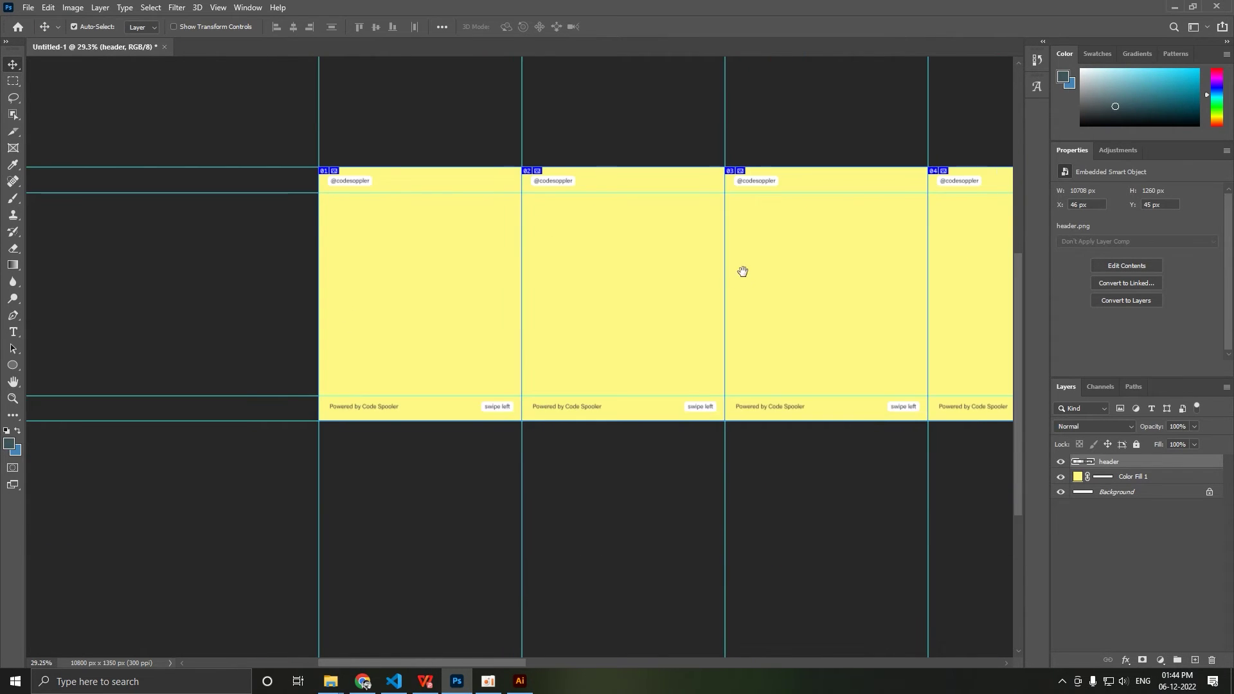
pyautogui.hscroll(10, 743, 271)
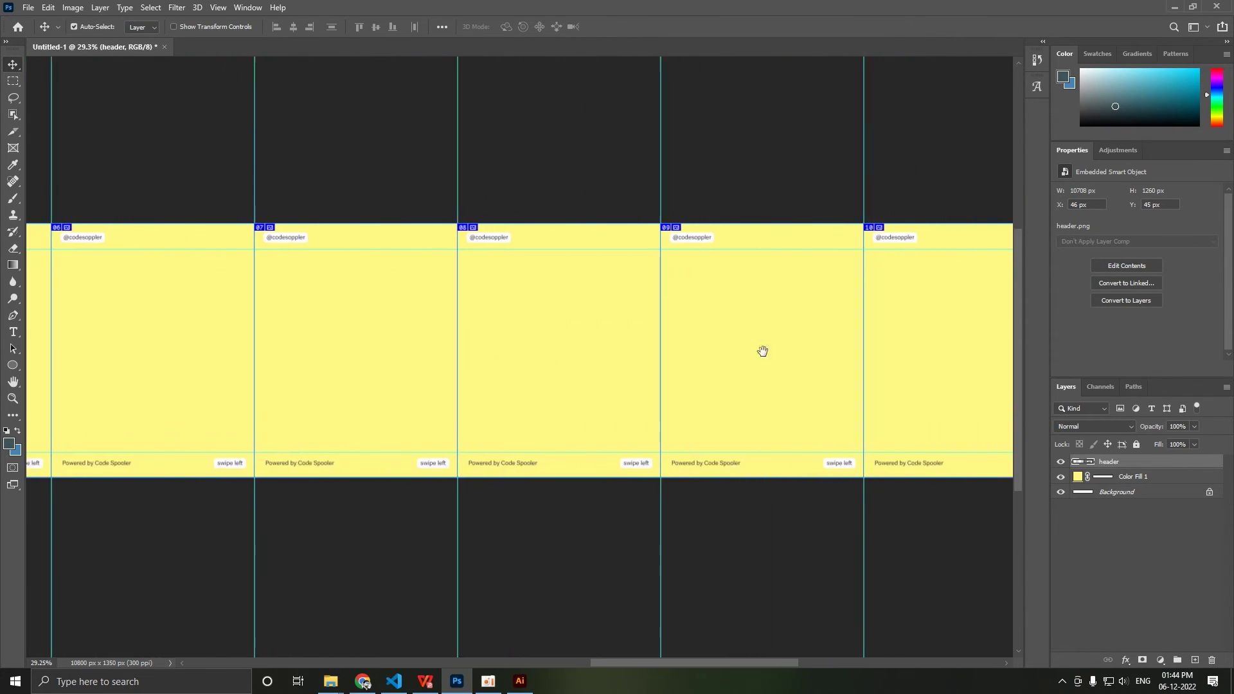
pyautogui.moveTo(763, 351); pyautogui.dragTo(457, 340)
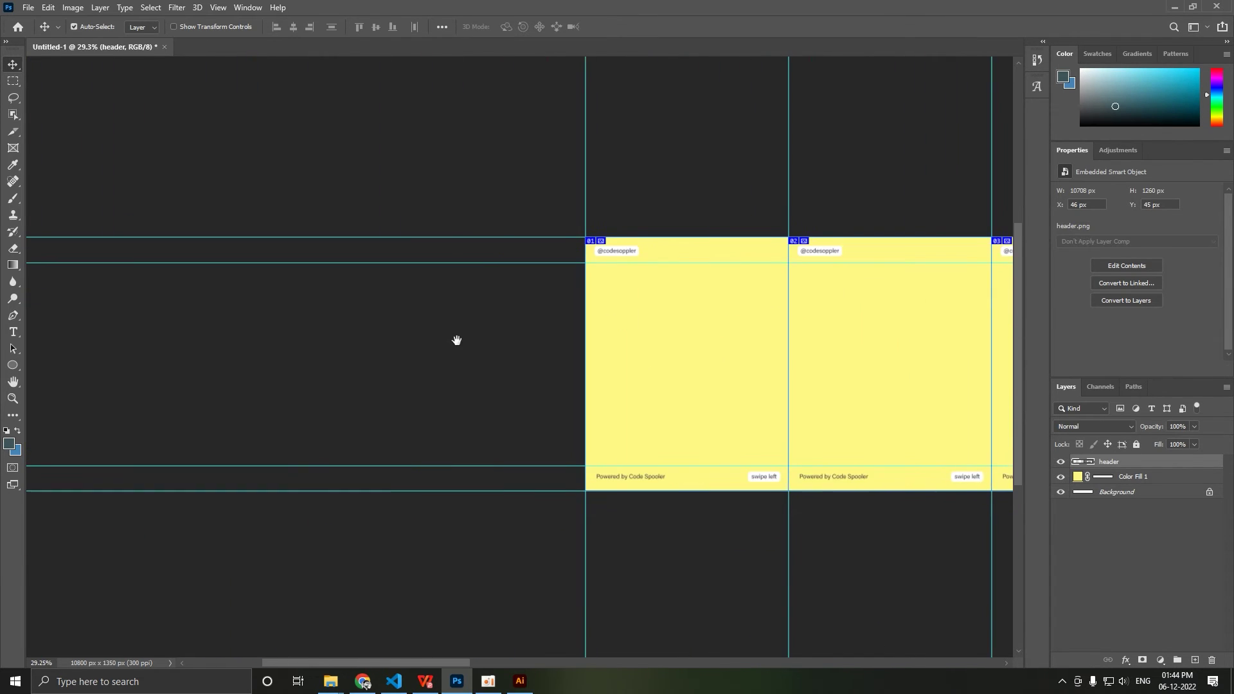
pyautogui.scroll(5, 457, 340)
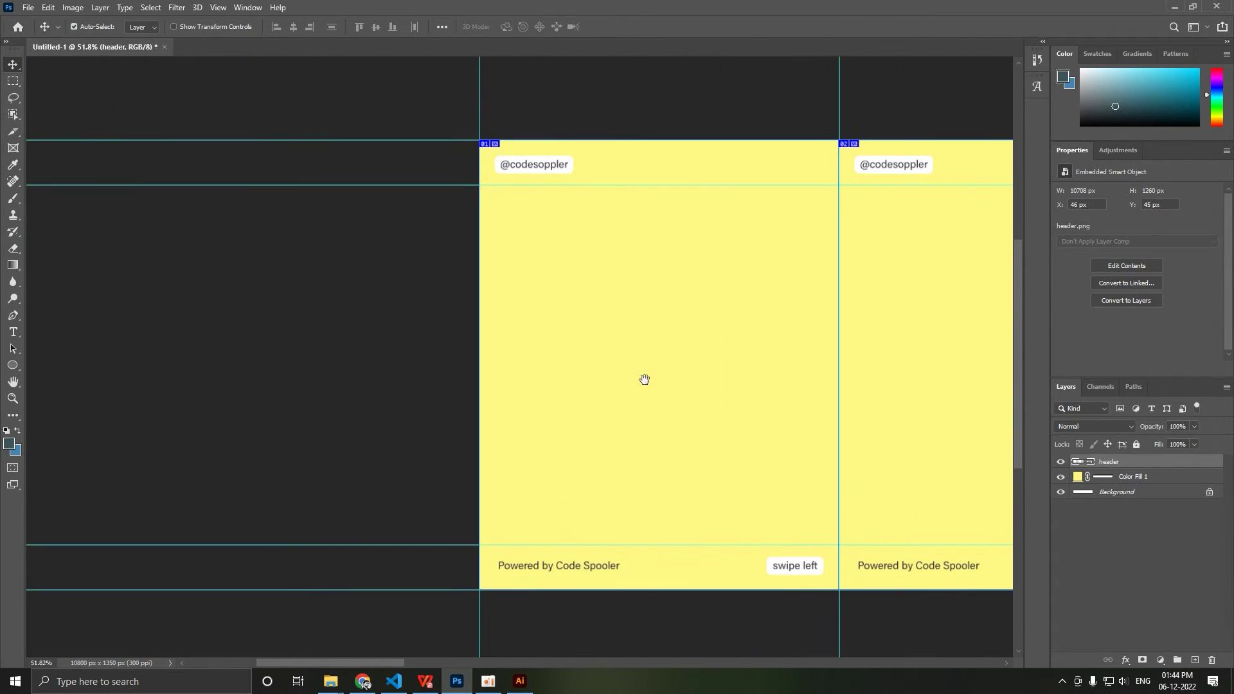
pyautogui.moveTo(645, 379); pyautogui.dragTo(544, 365)
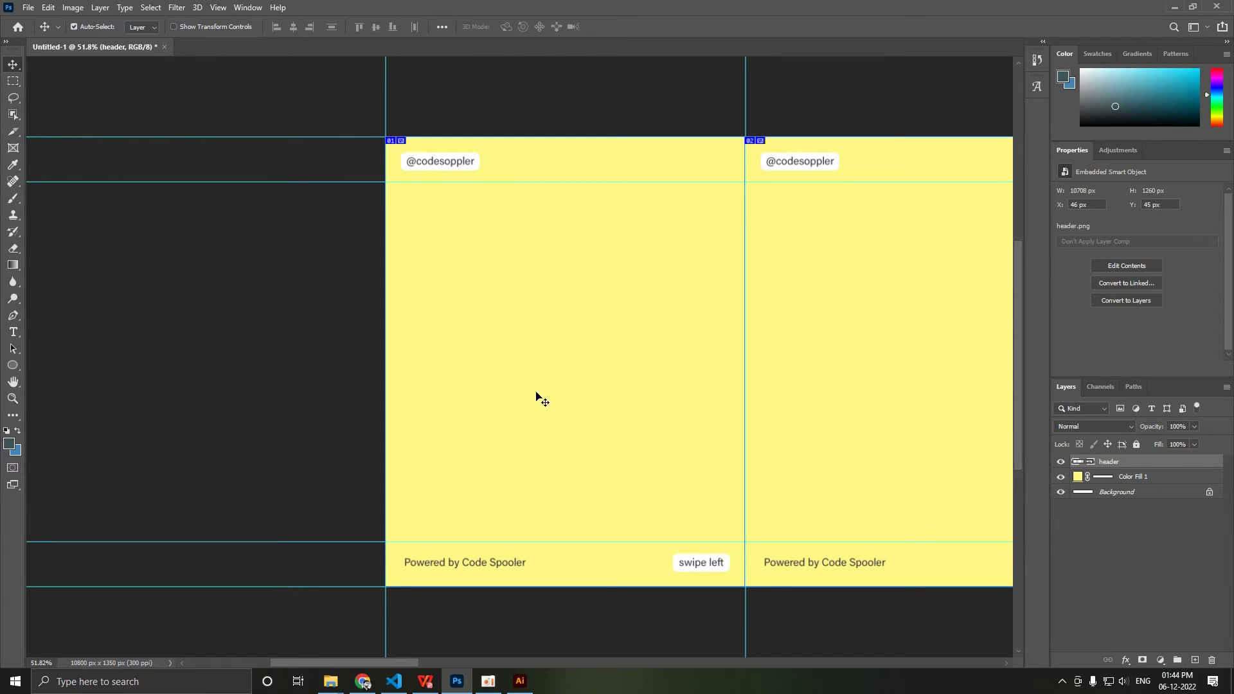
pyautogui.moveTo(324, 686)
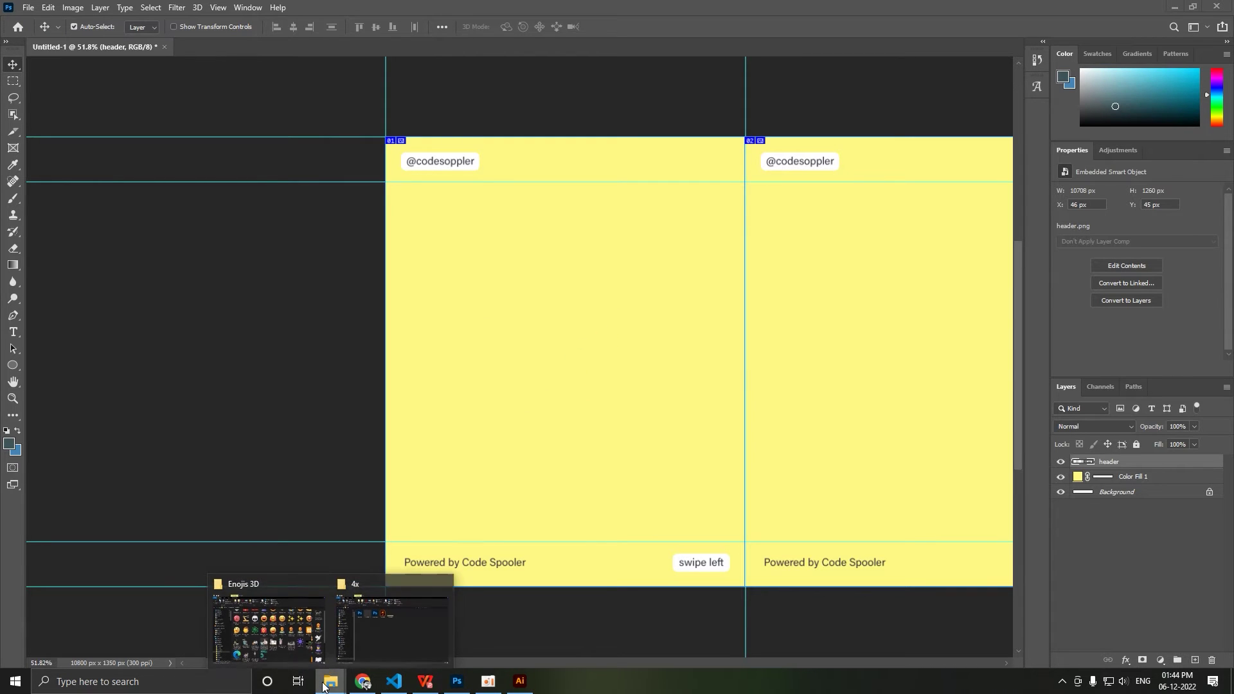
pyautogui.click(271, 635)
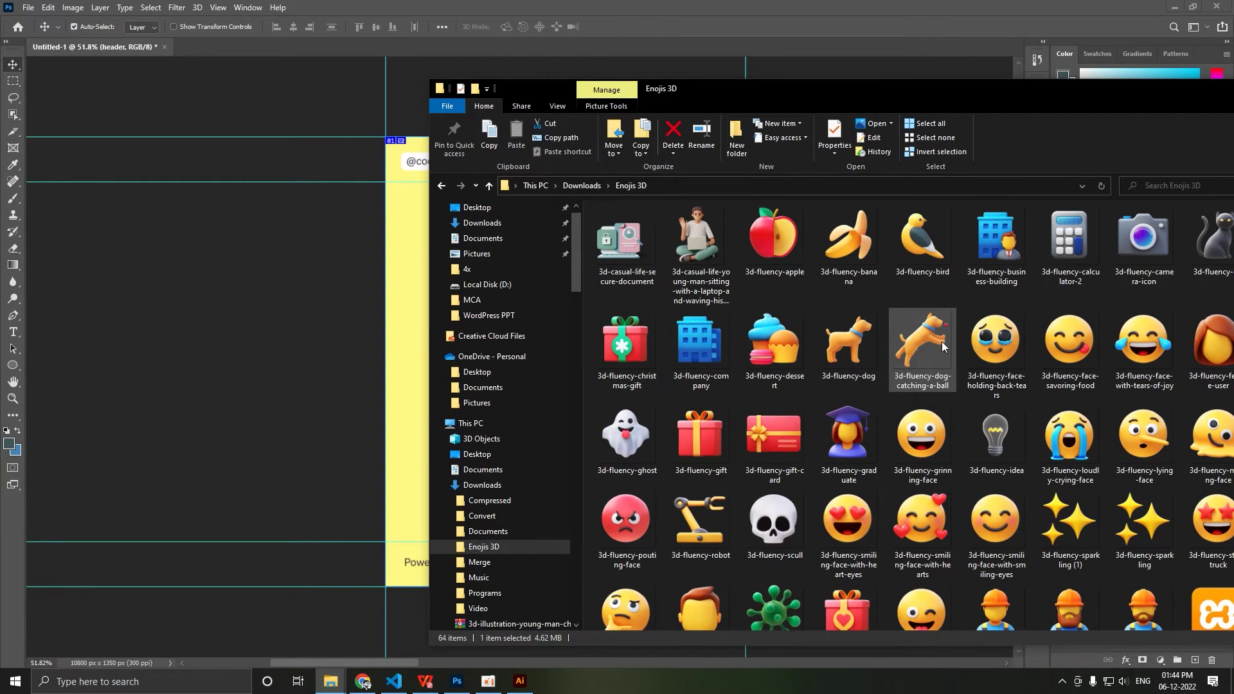
pyautogui.moveTo(626, 344); pyautogui.dragTo(404, 322)
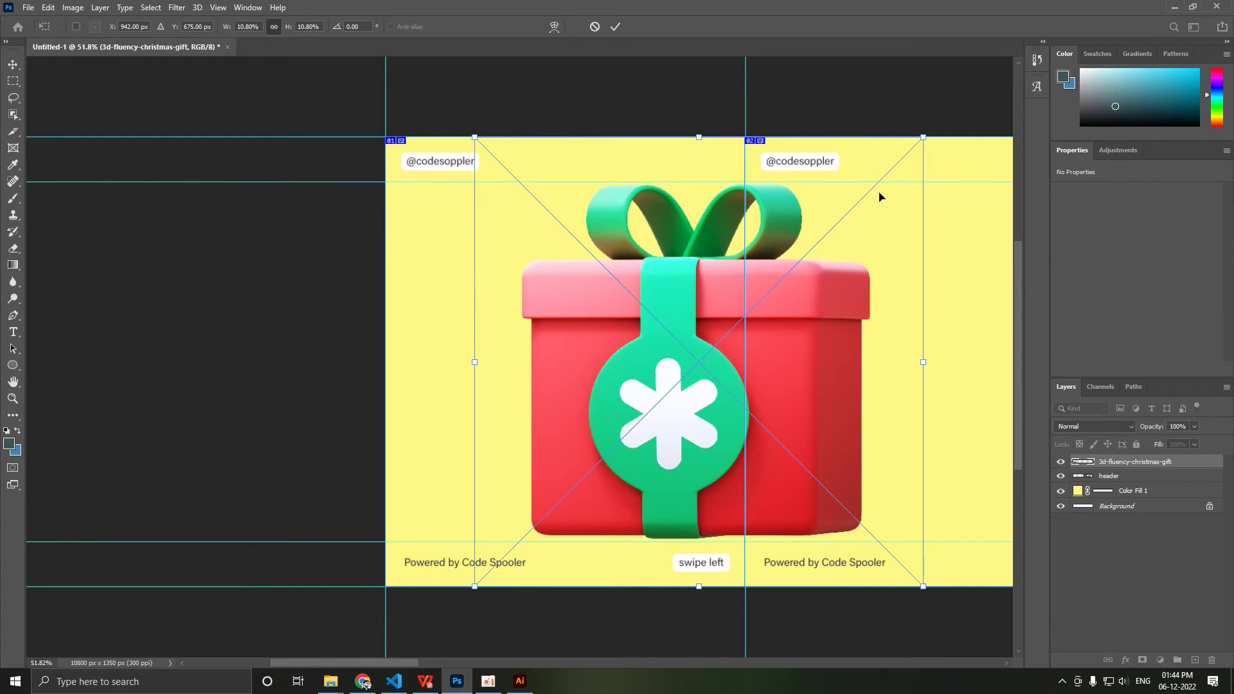
# Scale the gift image down to about 4.8% and position it in the lower half of the first panel.
pyautogui.moveTo(926, 135); pyautogui.dragTo(674, 387)
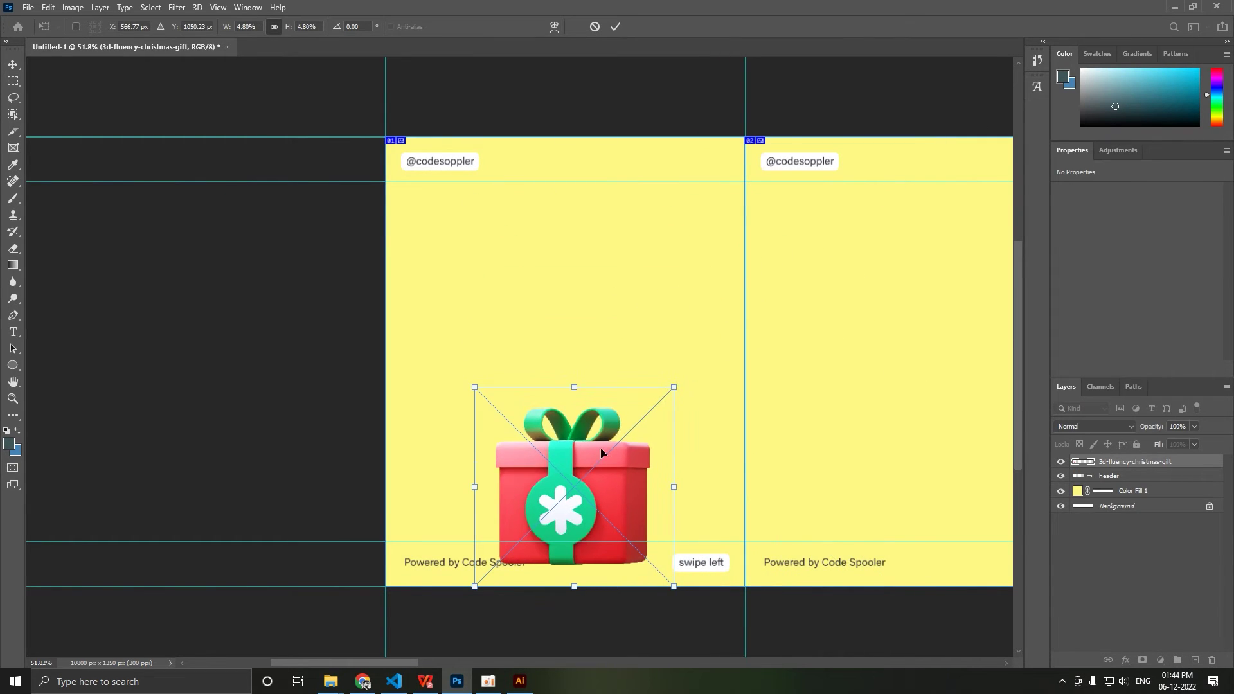
pyautogui.moveTo(601, 449); pyautogui.dragTo(593, 412)
pyautogui.press('Return')
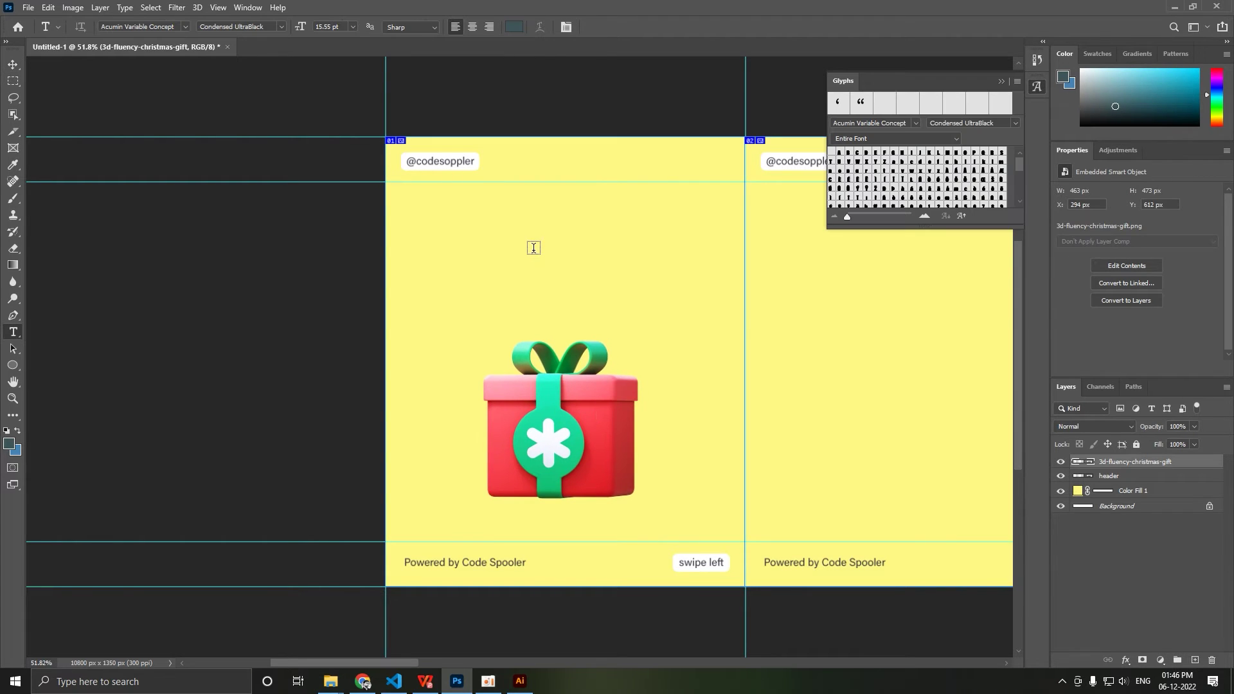
# Add a placeholder text line above the gift in the first panel and set its font to Khand Bold.
pyautogui.click(488, 241)
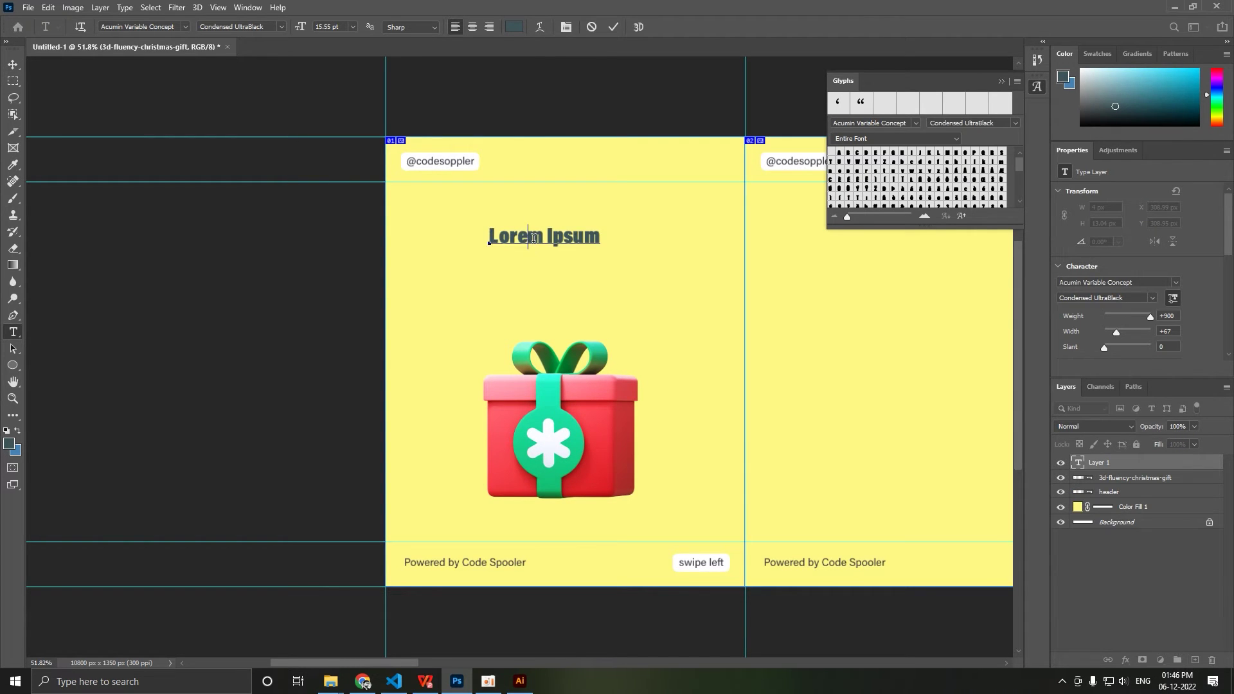
pyautogui.tripleClick(533, 240)
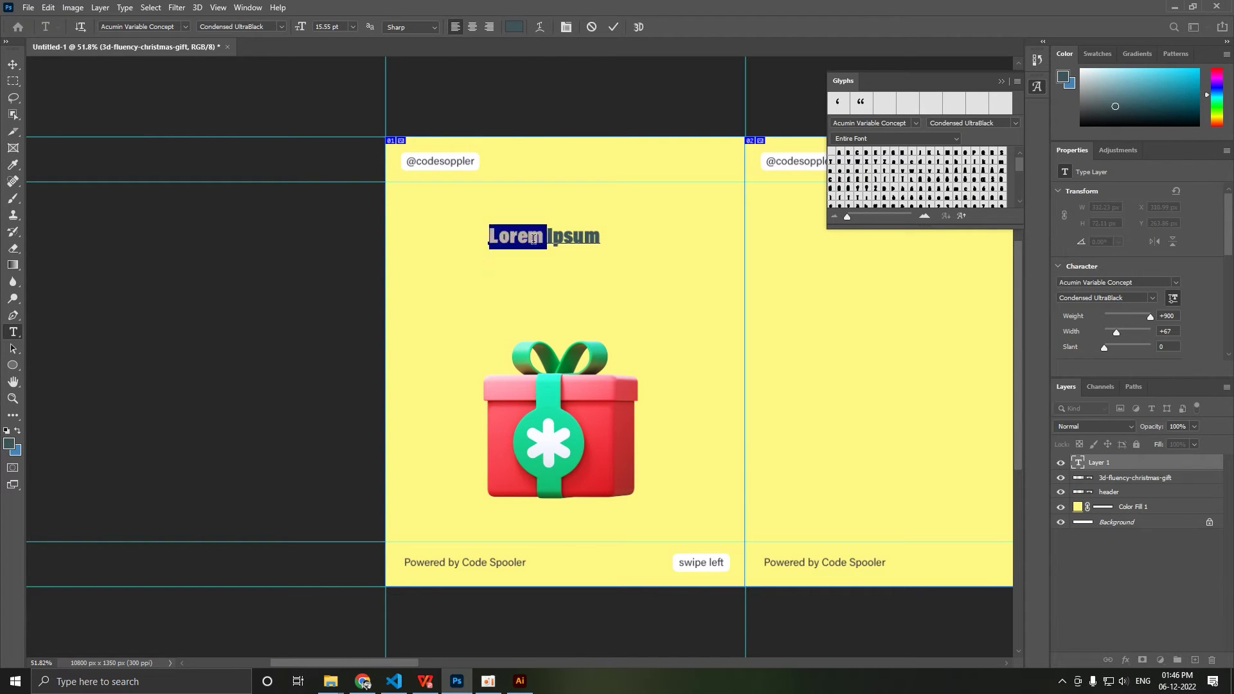
pyautogui.click(140, 26)
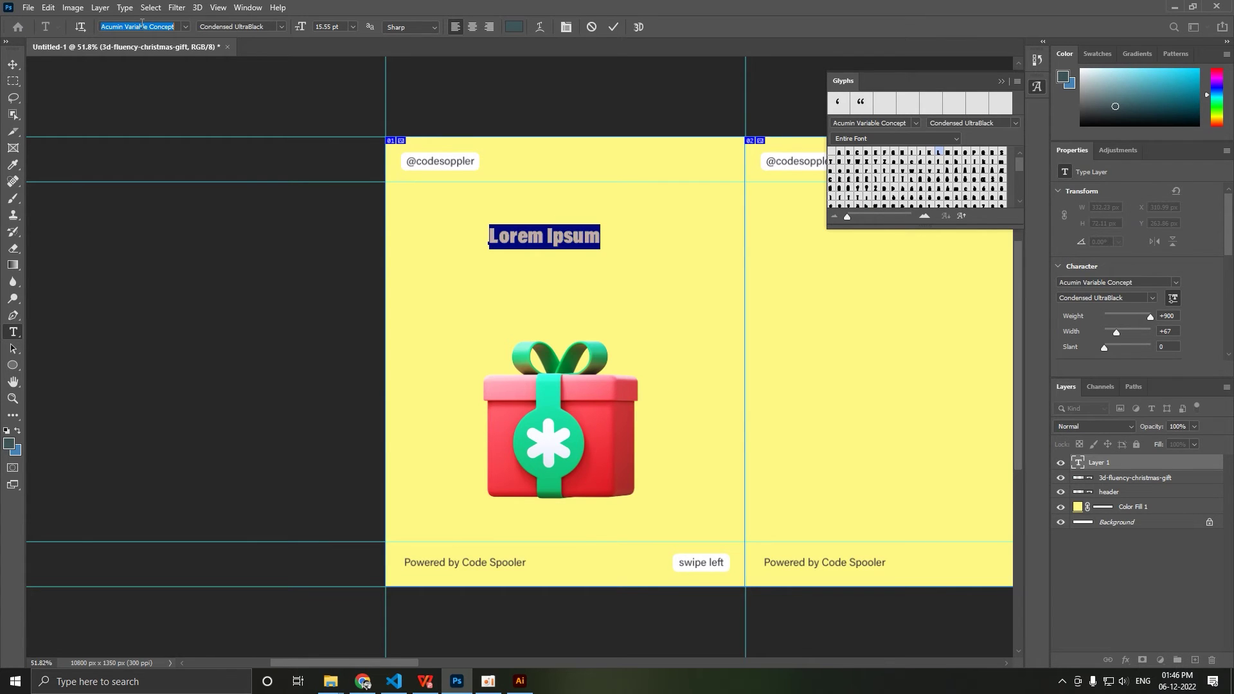
pyautogui.write('khan')
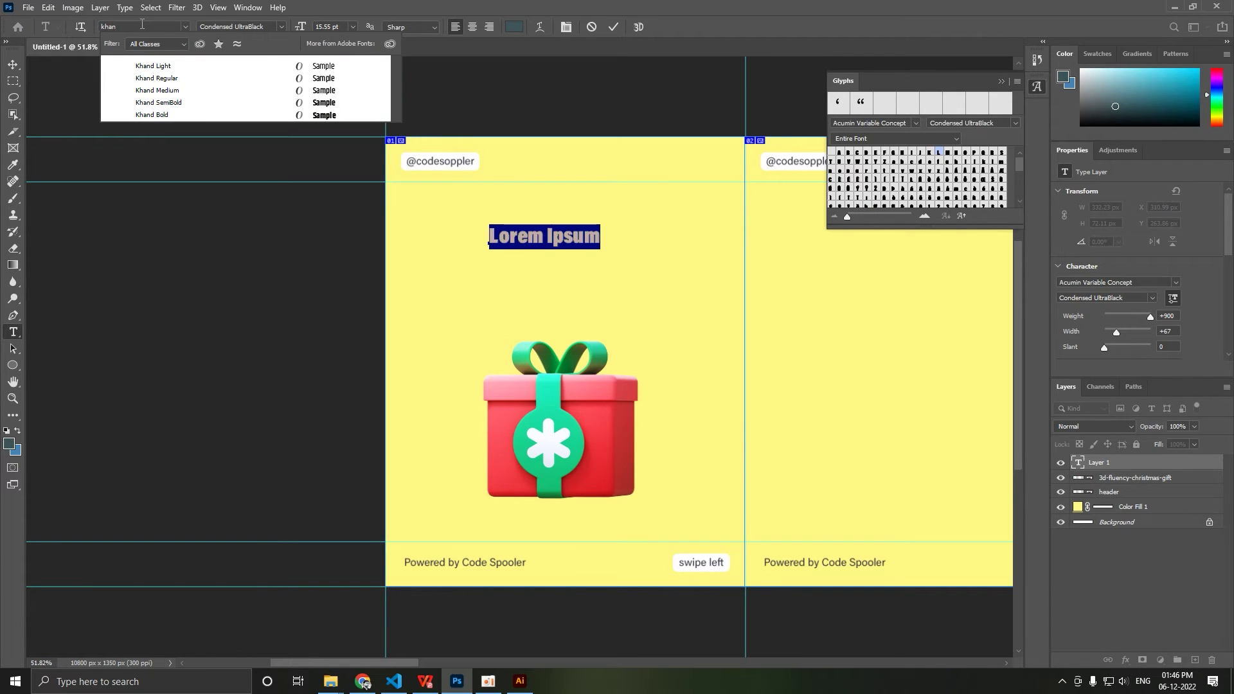
pyautogui.write('d')
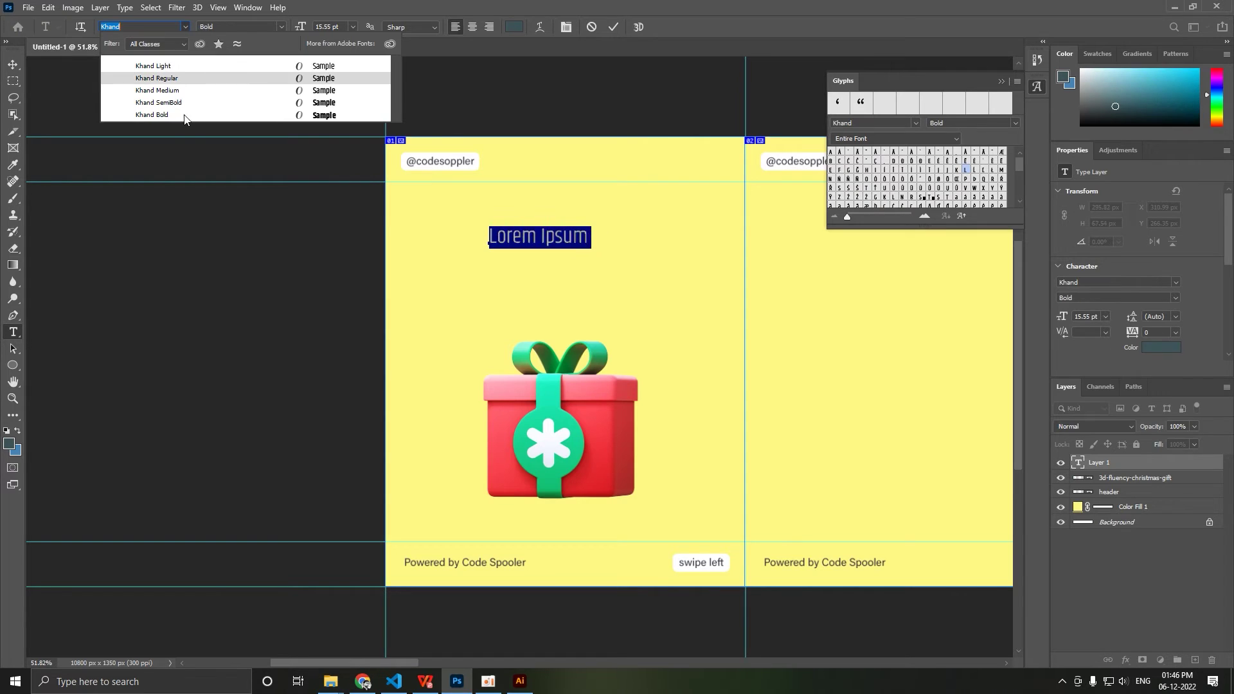
pyautogui.click(183, 115)
pyautogui.click(545, 236)
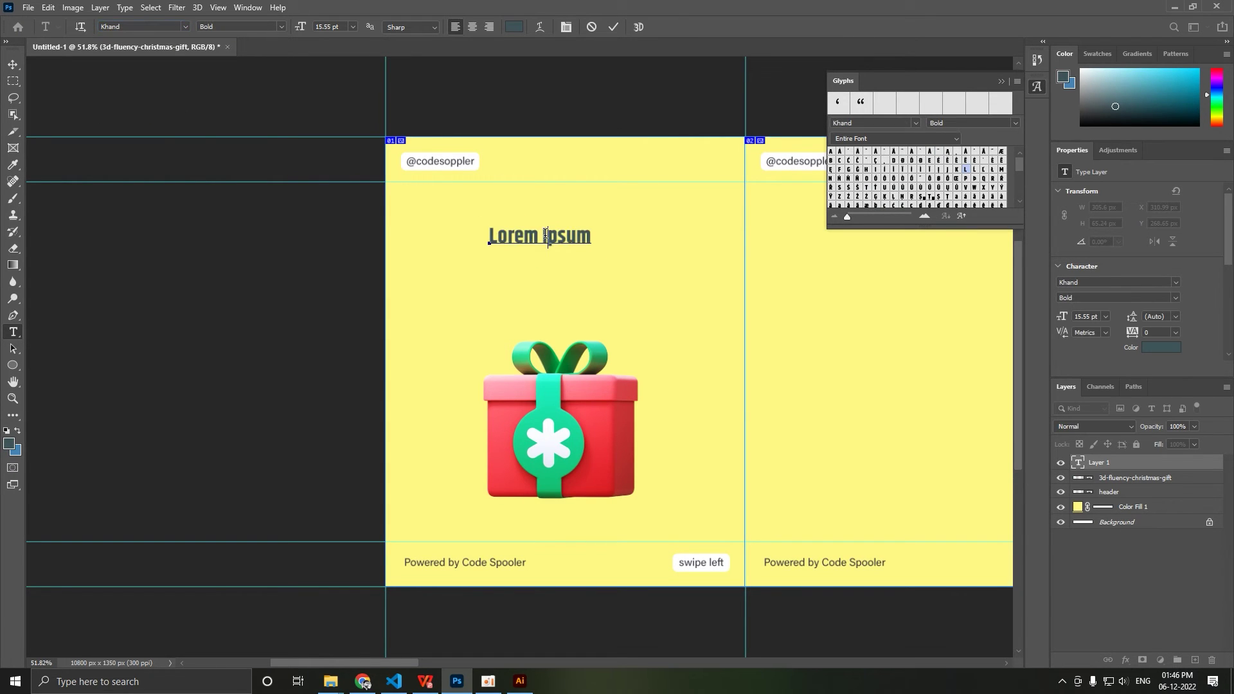
# Increase the size of the whole placeholder heading to 28.55 pt.
pyautogui.hotkey('ctrl', 'a')
pyautogui.hotkey('ctrl', 'shift', '.')
pyautogui.hotkey('ctrl', 'shift', '.')
pyautogui.hotkey('ctrl', 'shift', '.')
pyautogui.hotkey('ctrl', 'shift', '.')
pyautogui.hotkey('ctrl', 'shift', '.')
pyautogui.hotkey('ctrl', 'shift', '.')
pyautogui.hotkey('ctrl', 'shift', '.')
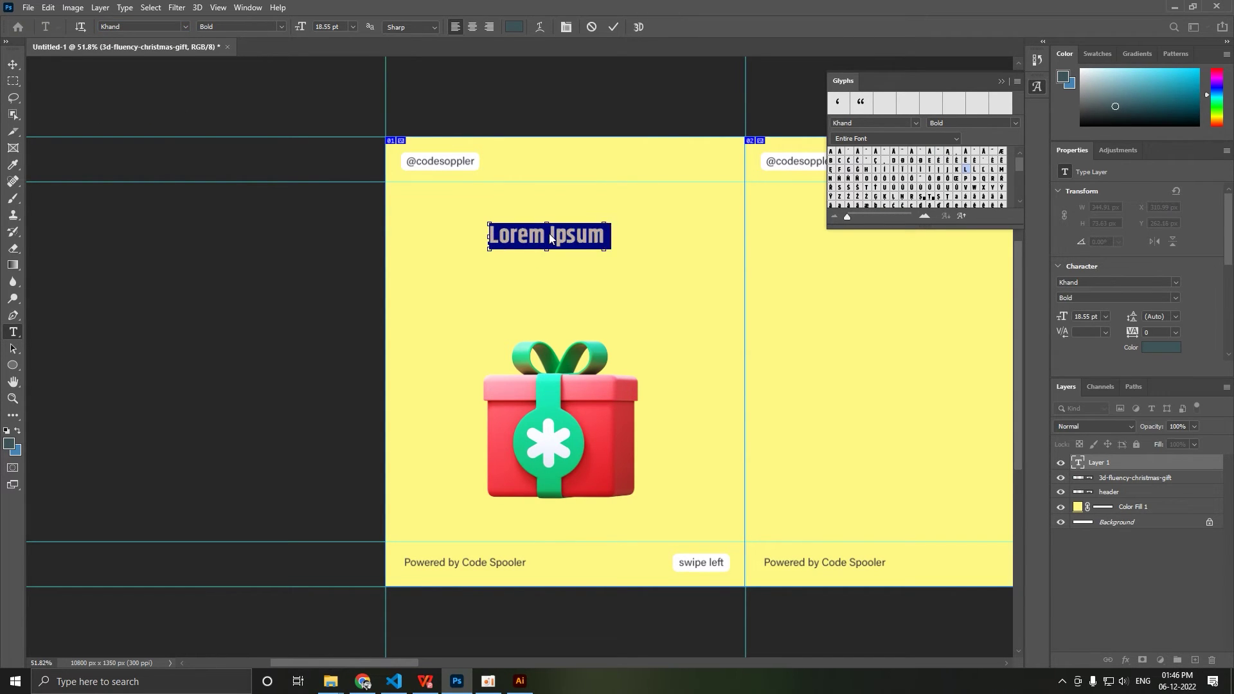
pyautogui.hotkey('ctrl', 'shift', '.')
pyautogui.hotkey('ctrl', 'shift', '.')
pyautogui.hotkey('ctrl', 'shift', '.')
pyautogui.hotkey('ctrl', 'shift', '.')
pyautogui.hotkey('ctrl', 'shift', '.')
pyautogui.hotkey('ctrl', 'shift', '.')
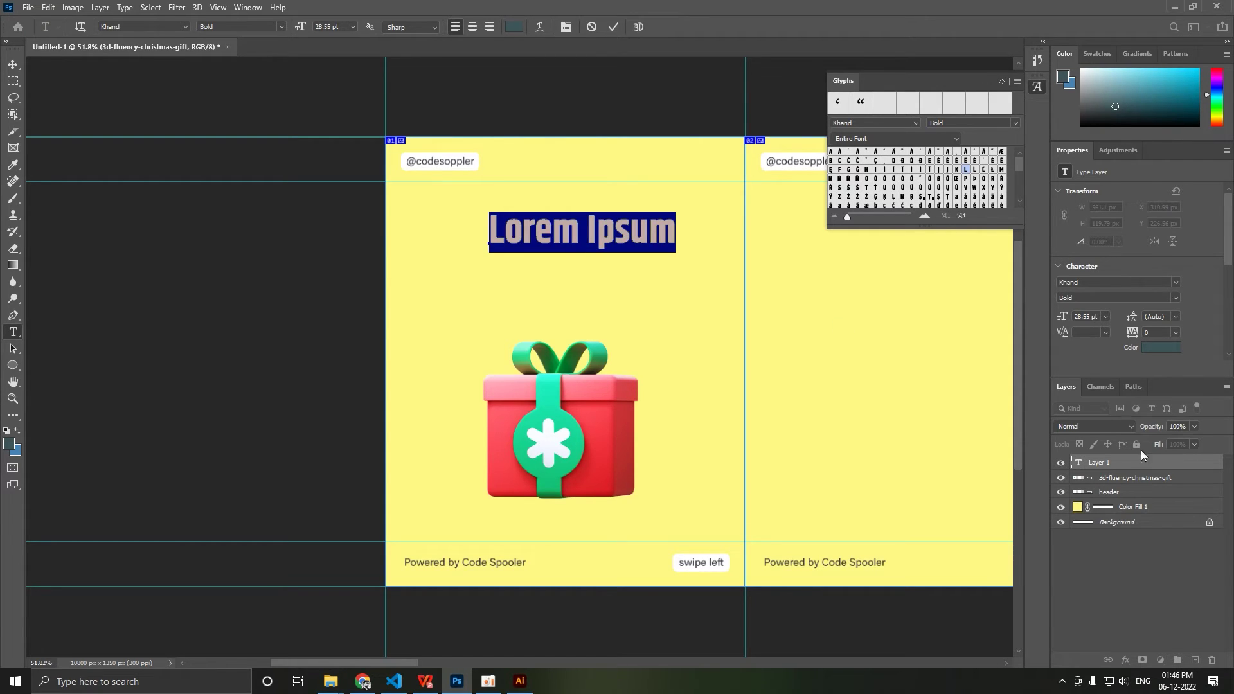
# Apply the All Caps type option to the heading text.
pyautogui.scroll(-3, 1105, 346)
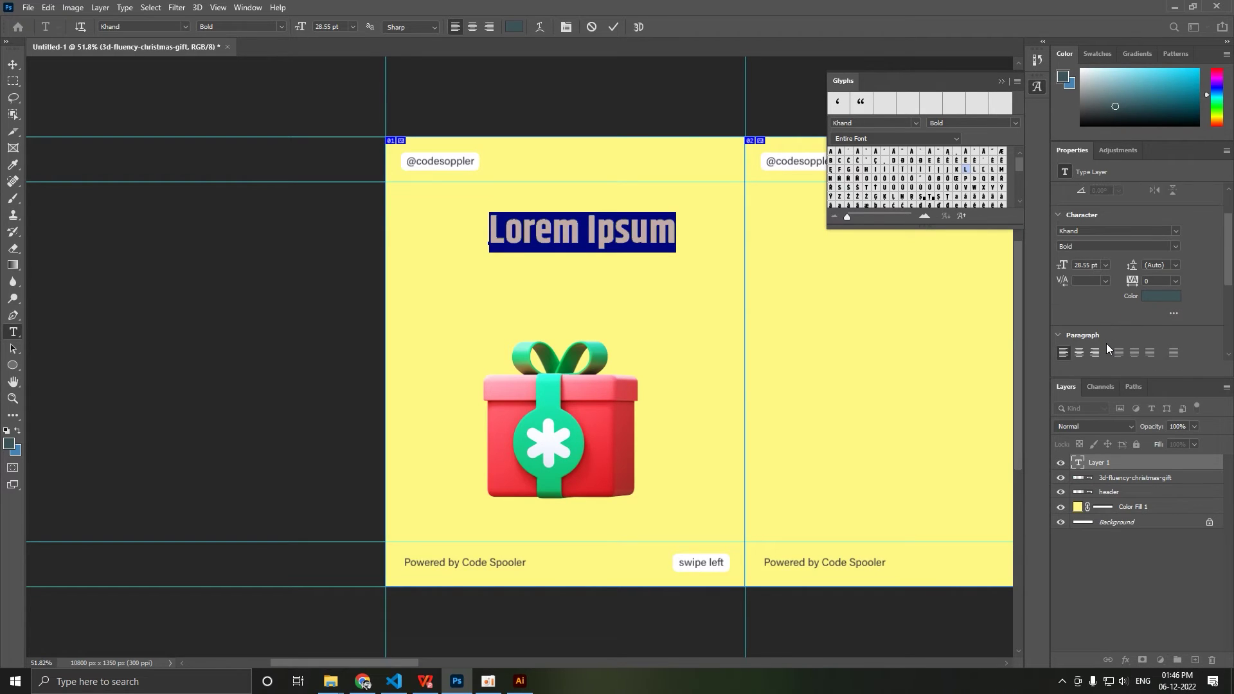
pyautogui.scroll(-3, 1105, 345)
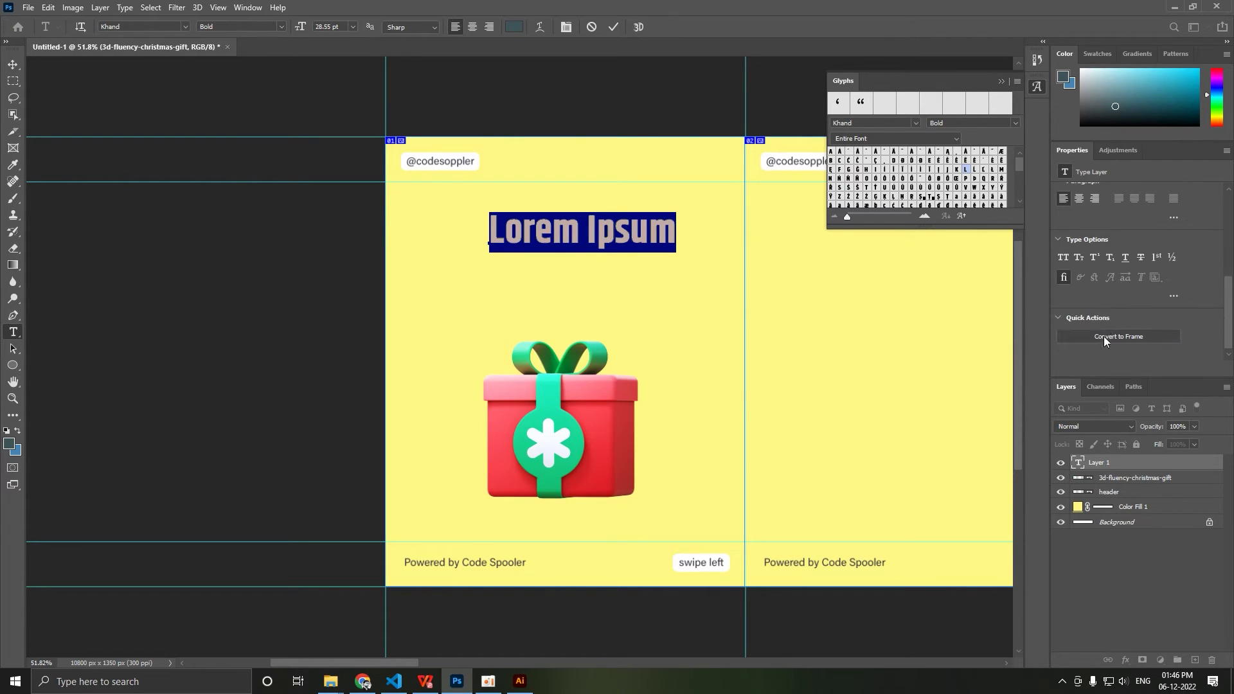
pyautogui.click(1063, 252)
# Replace the placeholder heading text with GIFT ITEM.
pyautogui.doubleClick(597, 226)
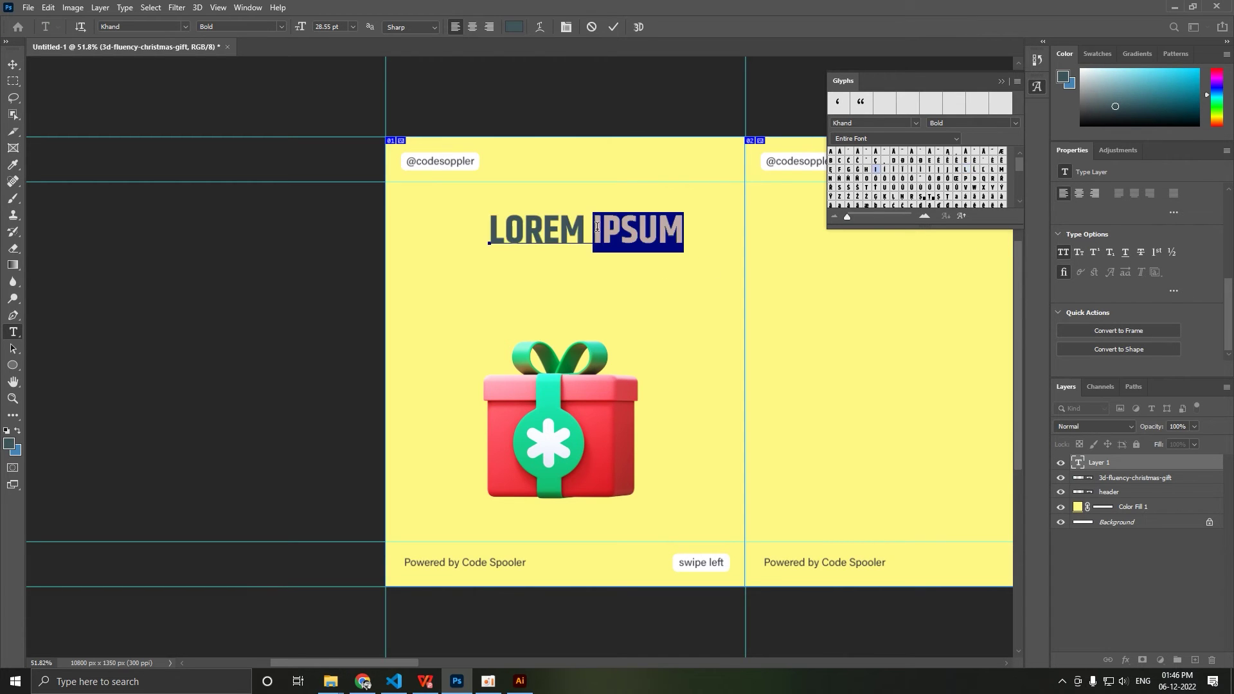
pyautogui.hotkey('ctrl', 'a')
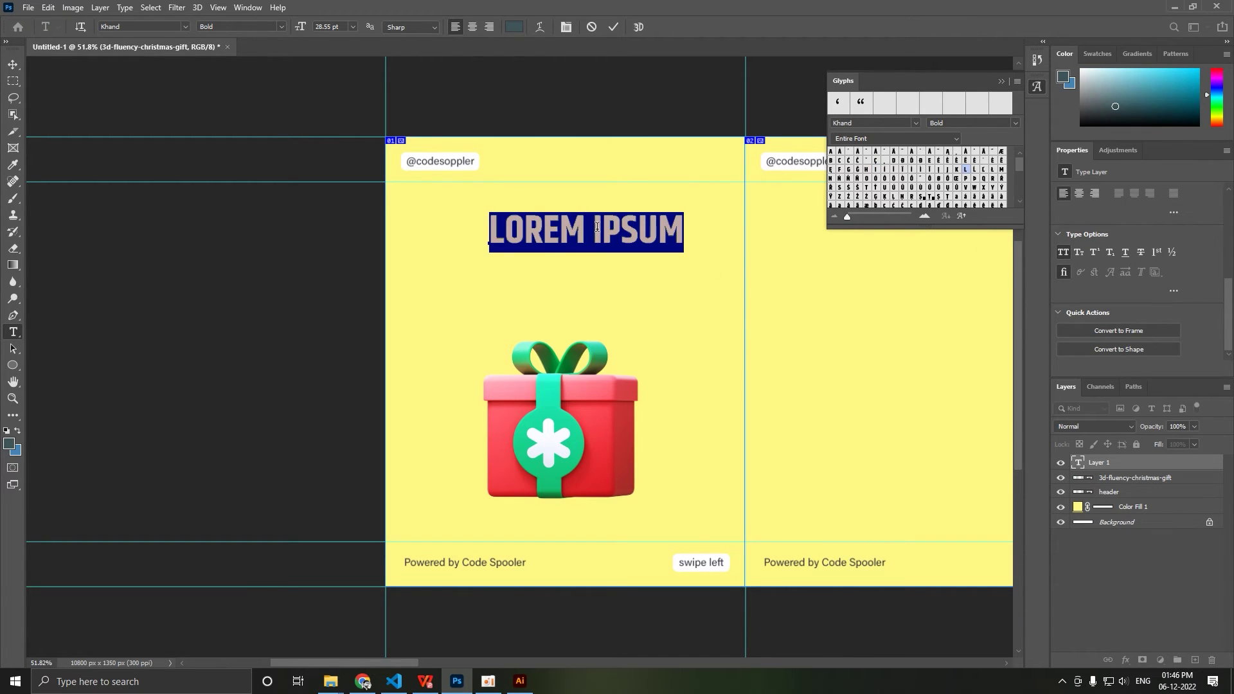
pyautogui.write('GIFT')
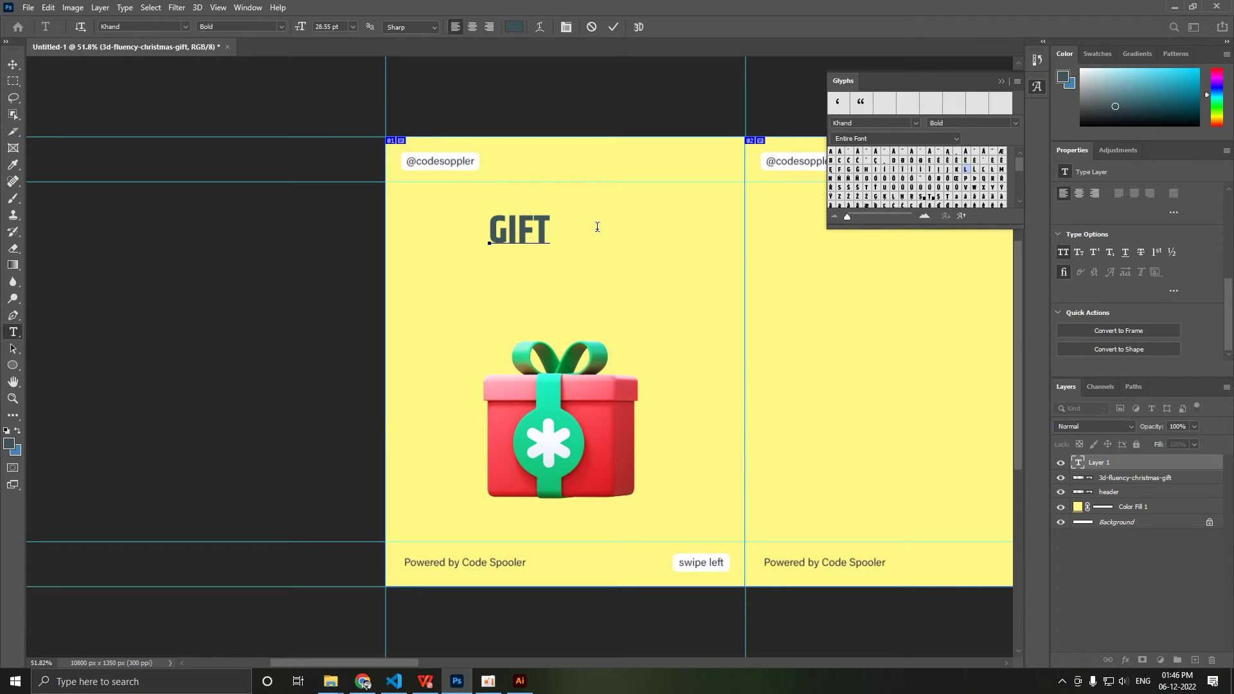
pyautogui.write(' ITEM')
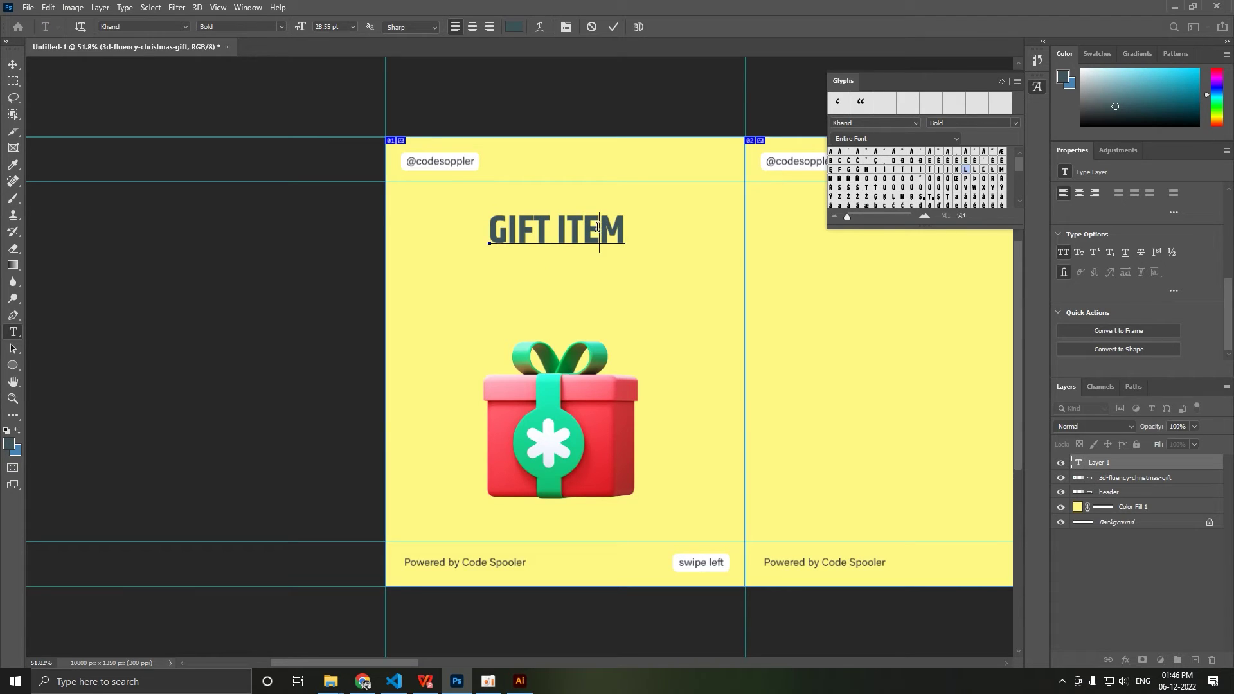
# Replace the whole heading text with CAROUSEL POST and commit the edit.
pyautogui.press('BackSpace')
pyautogui.press('Left')
pyautogui.press('Left')
pyautogui.hotkey('ctrl', 'a')
pyautogui.press('BackSpace')
pyautogui.write('CA')
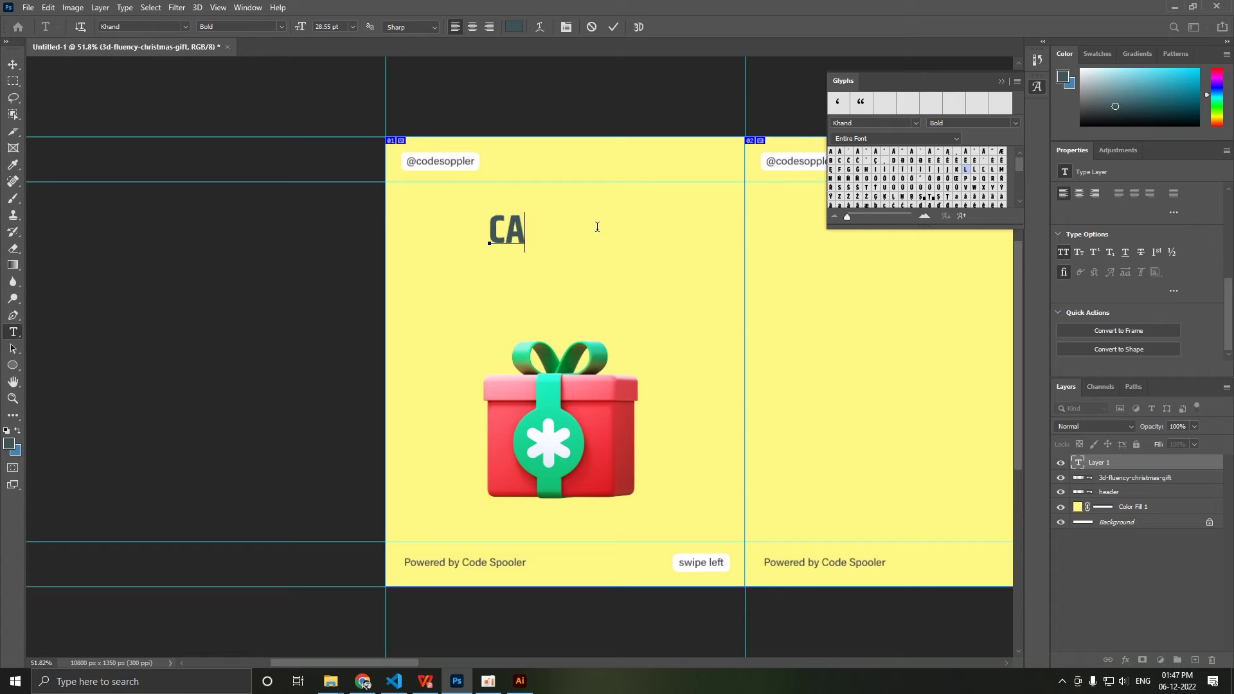
pyautogui.write('ROUSEL ')
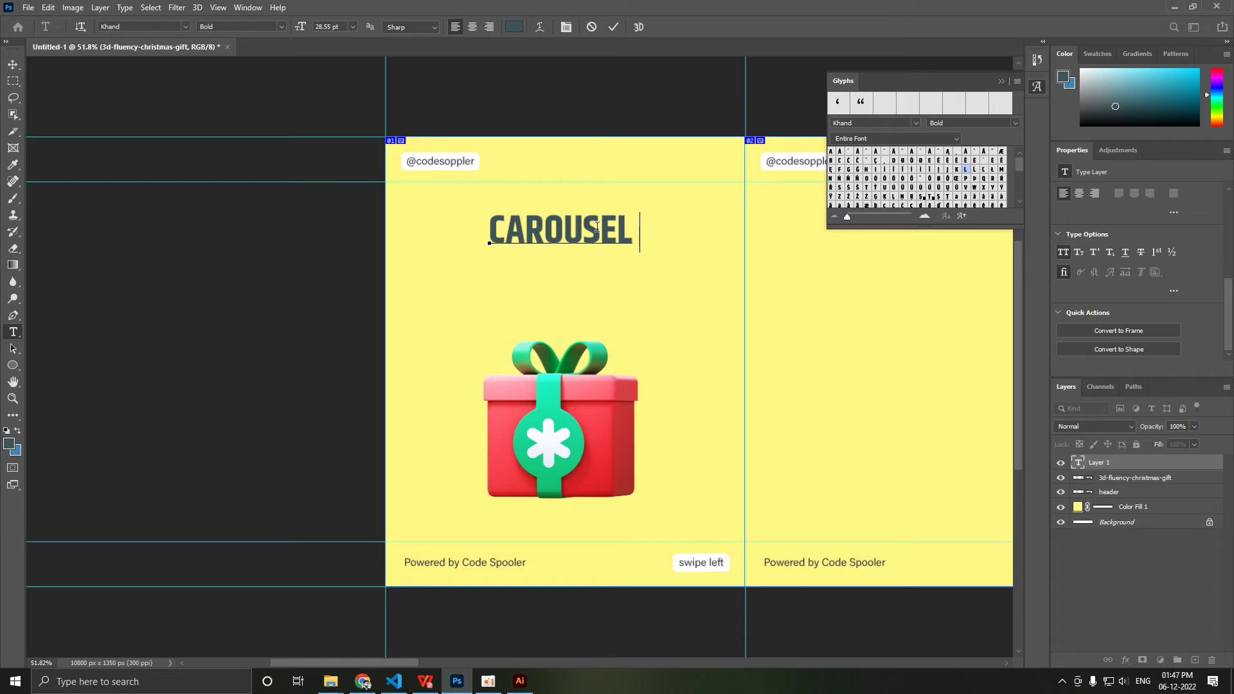
pyautogui.write('PORT')
pyautogui.press('BackSpace')
pyautogui.press('BackSpace')
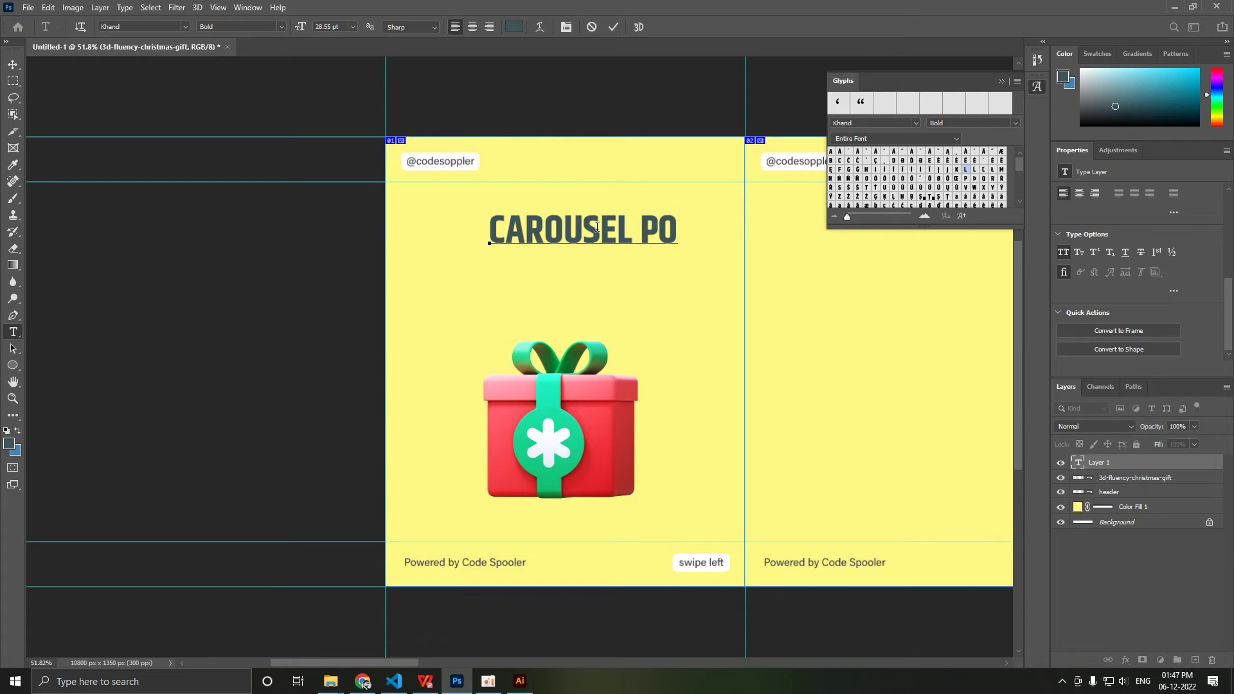
pyautogui.write('ST')
pyautogui.hotkey('ctrl', 'Return')
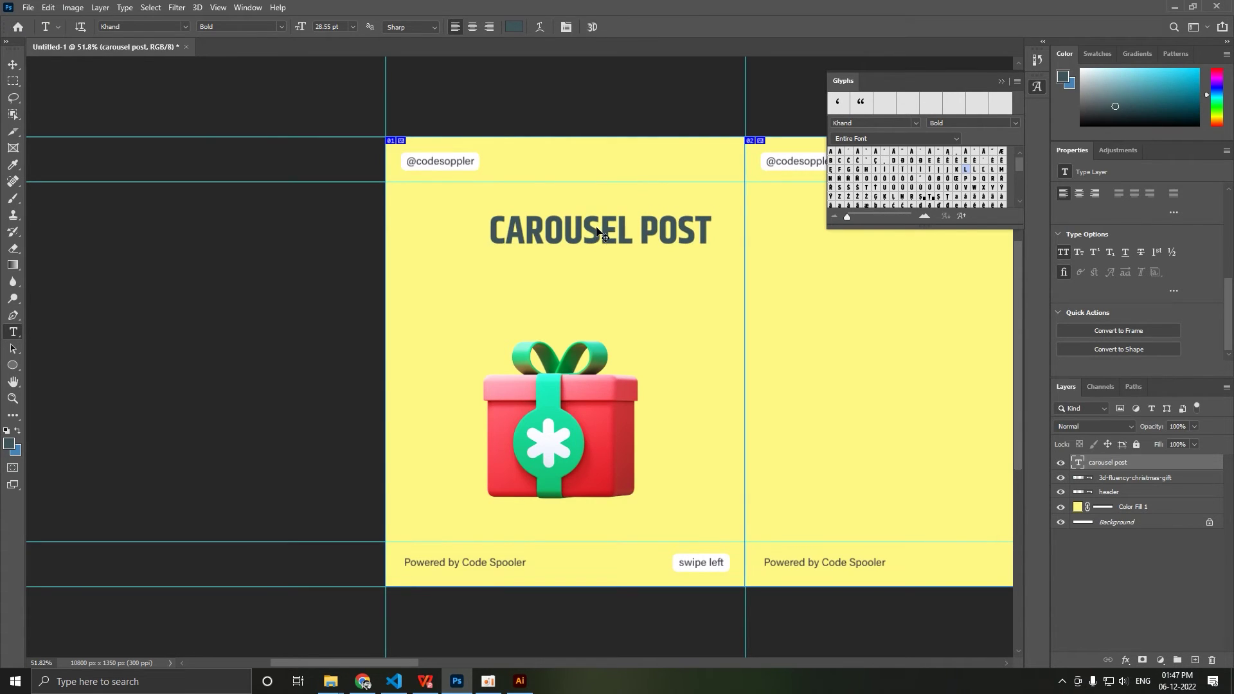
# Scale the CAROUSEL POST heading to about 135% and position it above the gift within the first panel.
pyautogui.hotkey('ctrl', 't')
pyautogui.moveTo(599, 260)
pyautogui.mouseDown()
pyautogui.moveTo(597, 278)
pyautogui.moveTo(599, 249)
pyautogui.moveTo(598, 260)
pyautogui.mouseUp()
pyautogui.moveTo(737, 247); pyautogui.dragTo(627, 185)
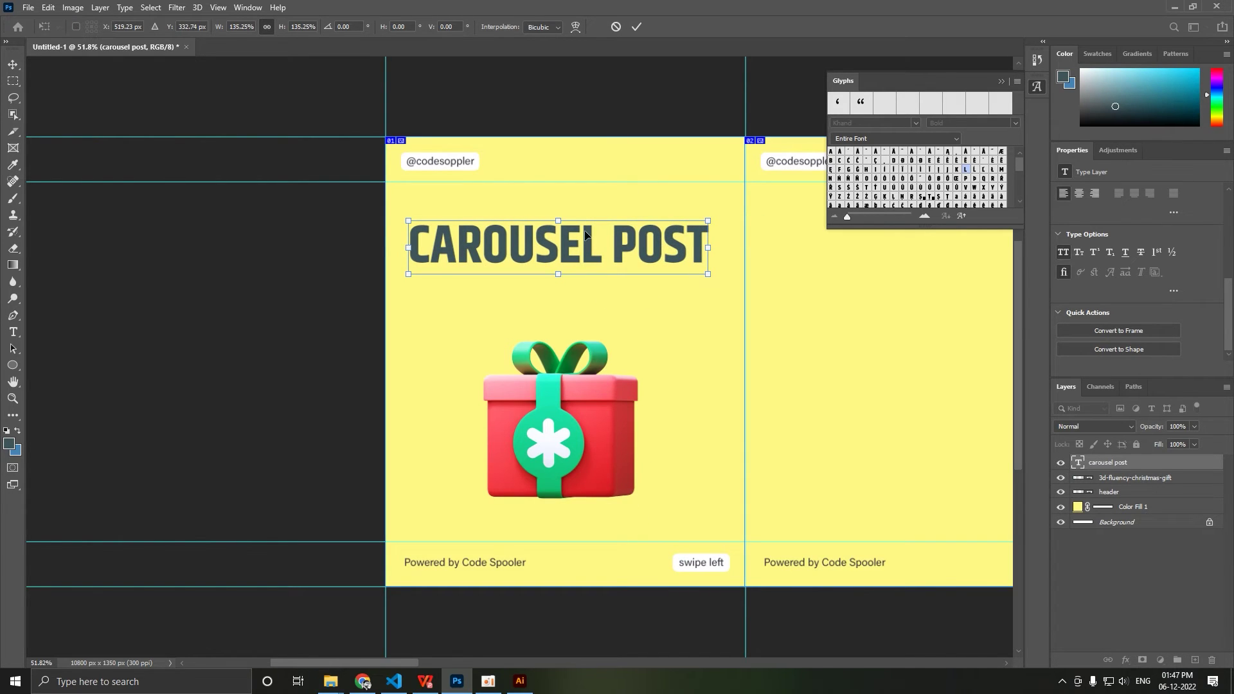
pyautogui.moveTo(585, 234); pyautogui.dragTo(600, 237)
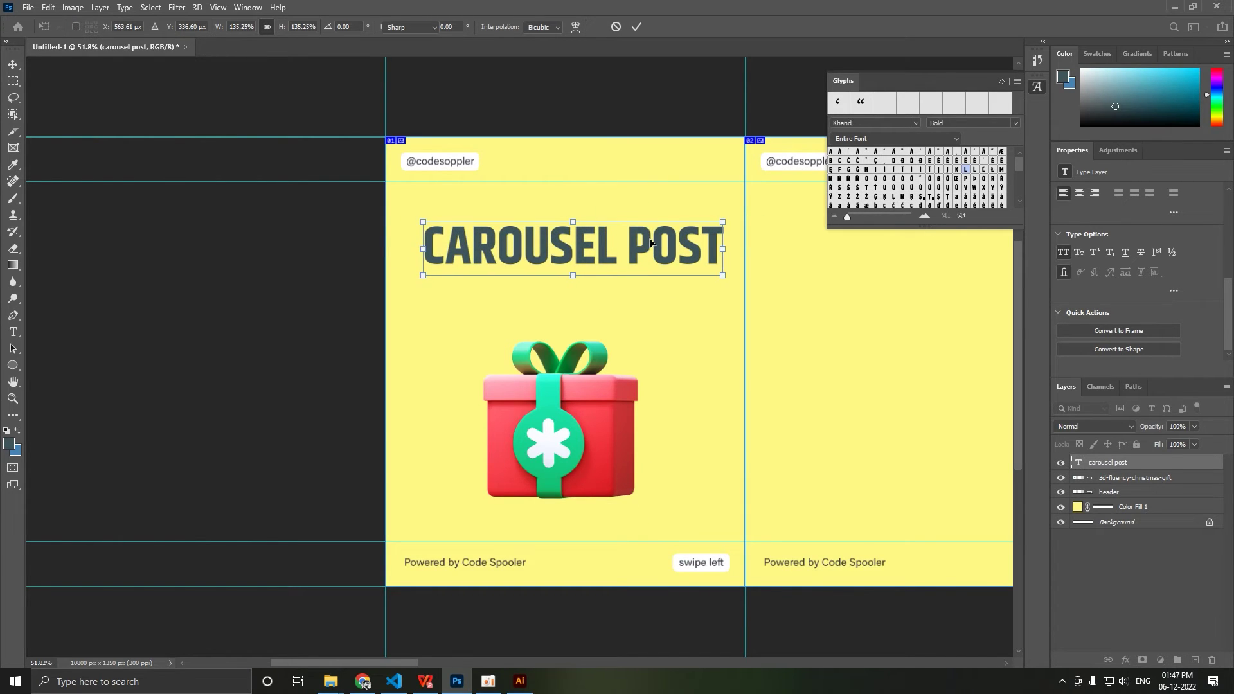
pyautogui.press('Return')
pyautogui.click(13, 64)
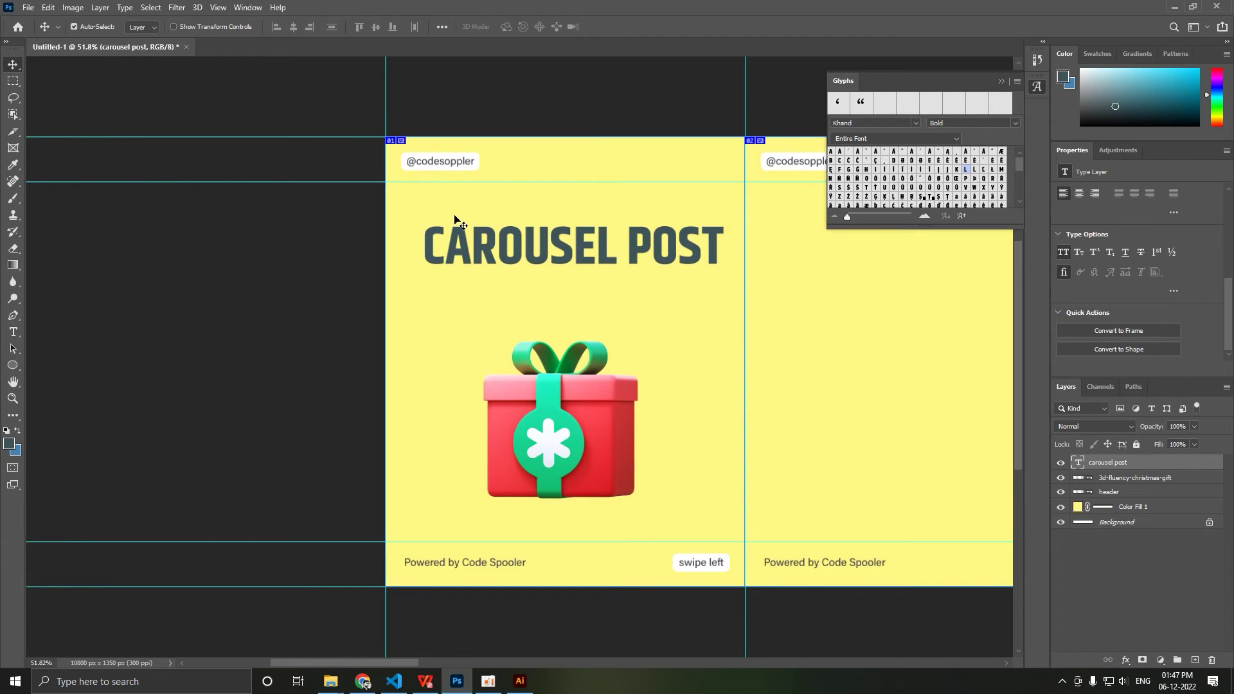
pyautogui.moveTo(514, 247); pyautogui.dragTo(518, 249)
# Delete the word POST from the heading so that it reads CAROUSEL.
pyautogui.doubleClick(621, 254)
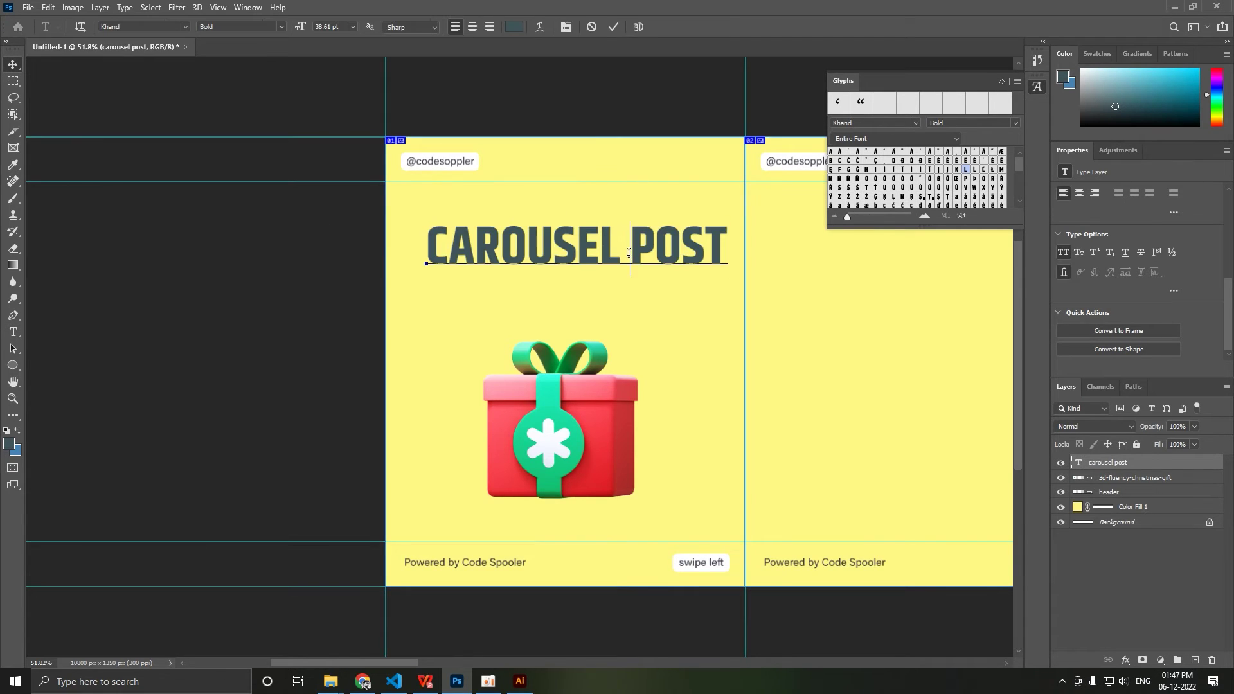
pyautogui.moveTo(621, 253); pyautogui.dragTo(777, 236)
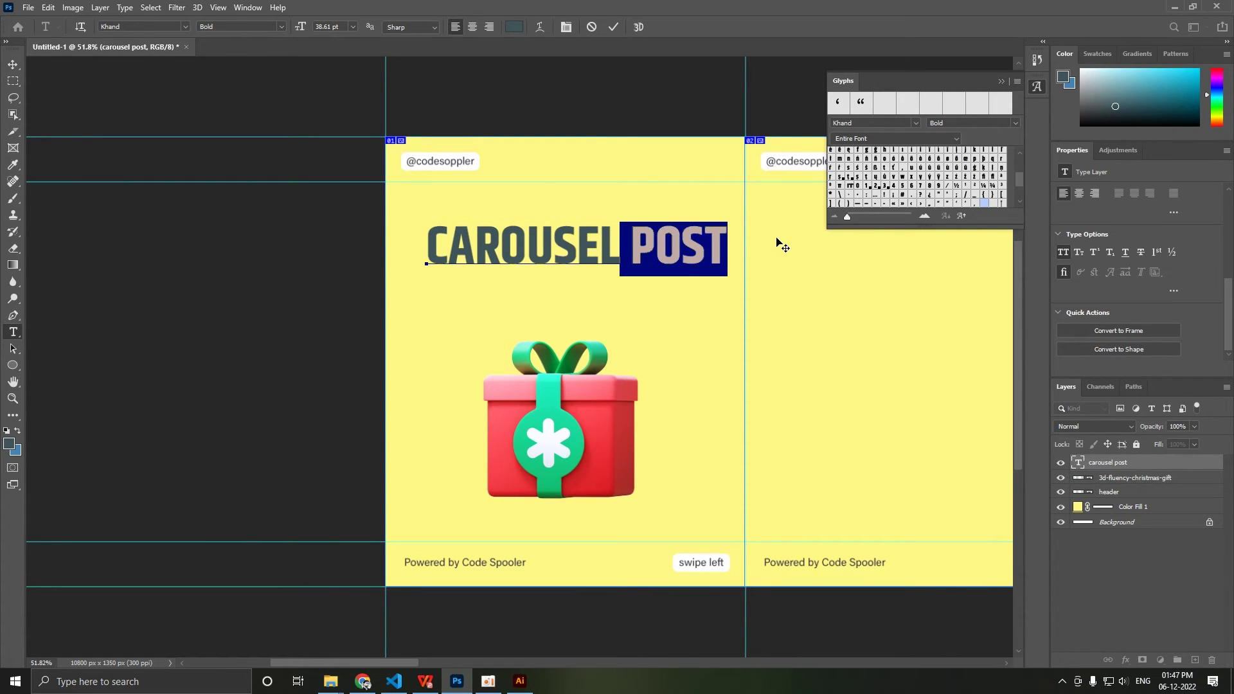
pyautogui.press('BackSpace')
pyautogui.hotkey('ctrl', 'Return')
pyautogui.press('v')
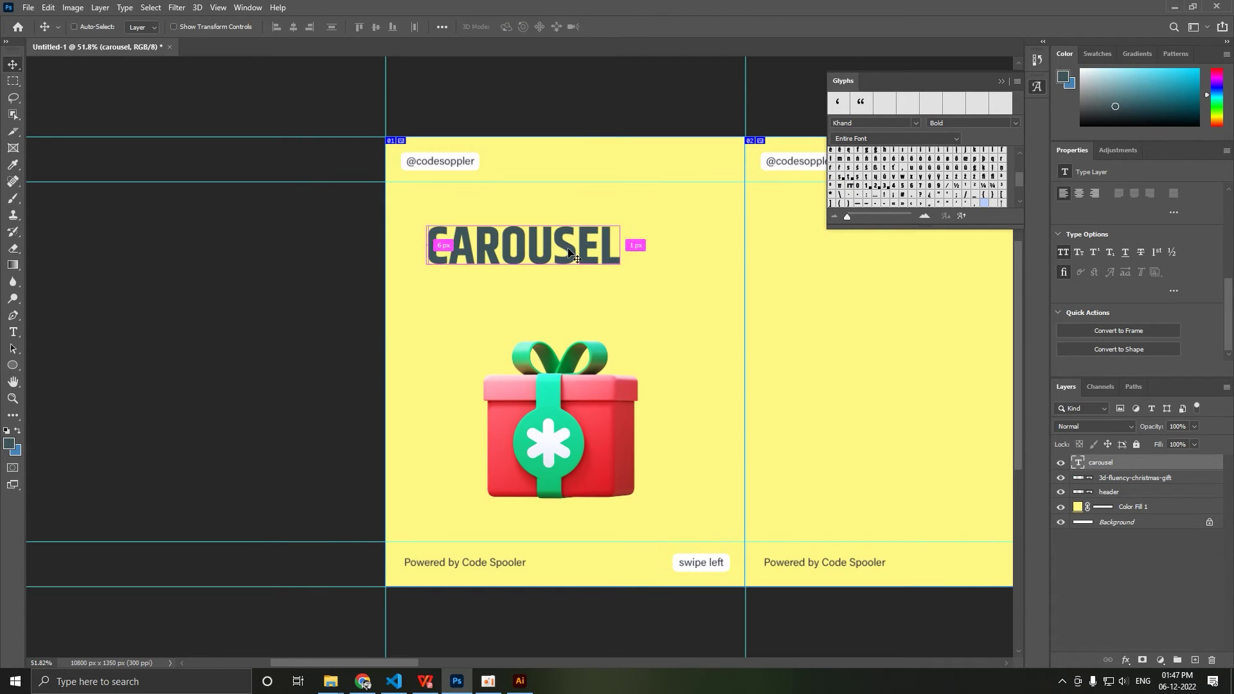
# Scale the CAROUSEL heading to about 135%, about 788 px wide, and place it above the gift in the first panel.
pyautogui.hotkey('ctrl', 't')
pyautogui.moveTo(620, 275); pyautogui.dragTo(688, 294)
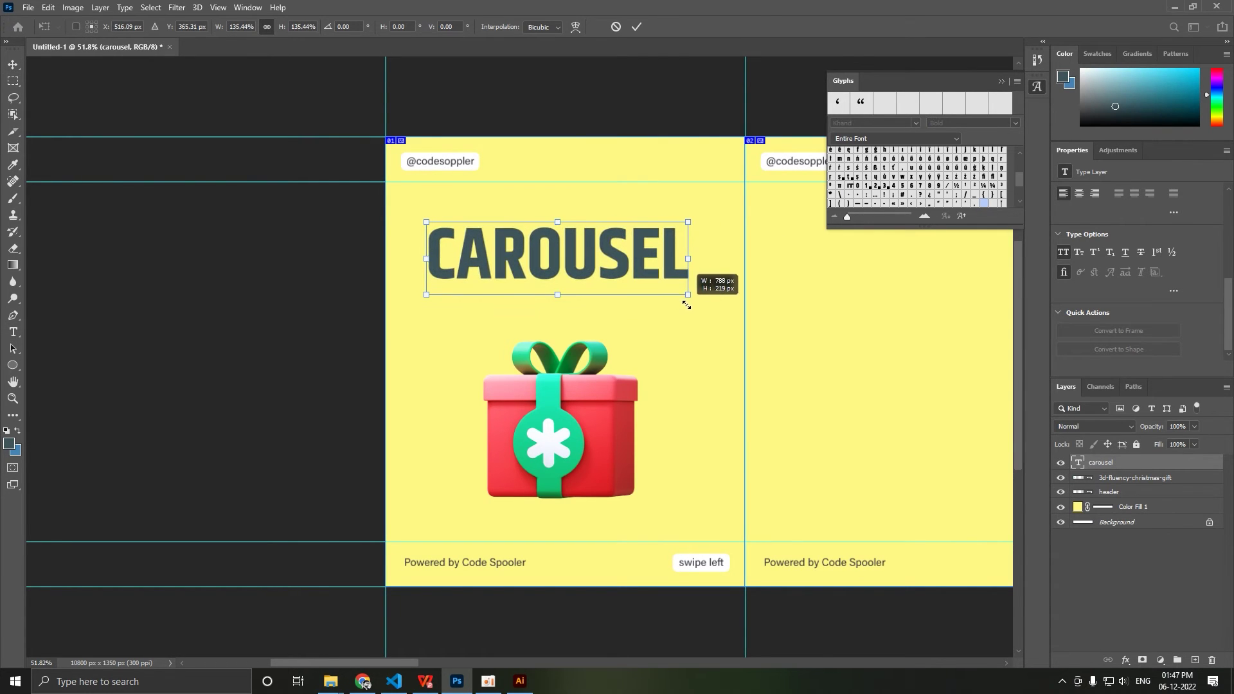
pyautogui.moveTo(647, 256); pyautogui.dragTo(650, 251)
pyautogui.press('Return')
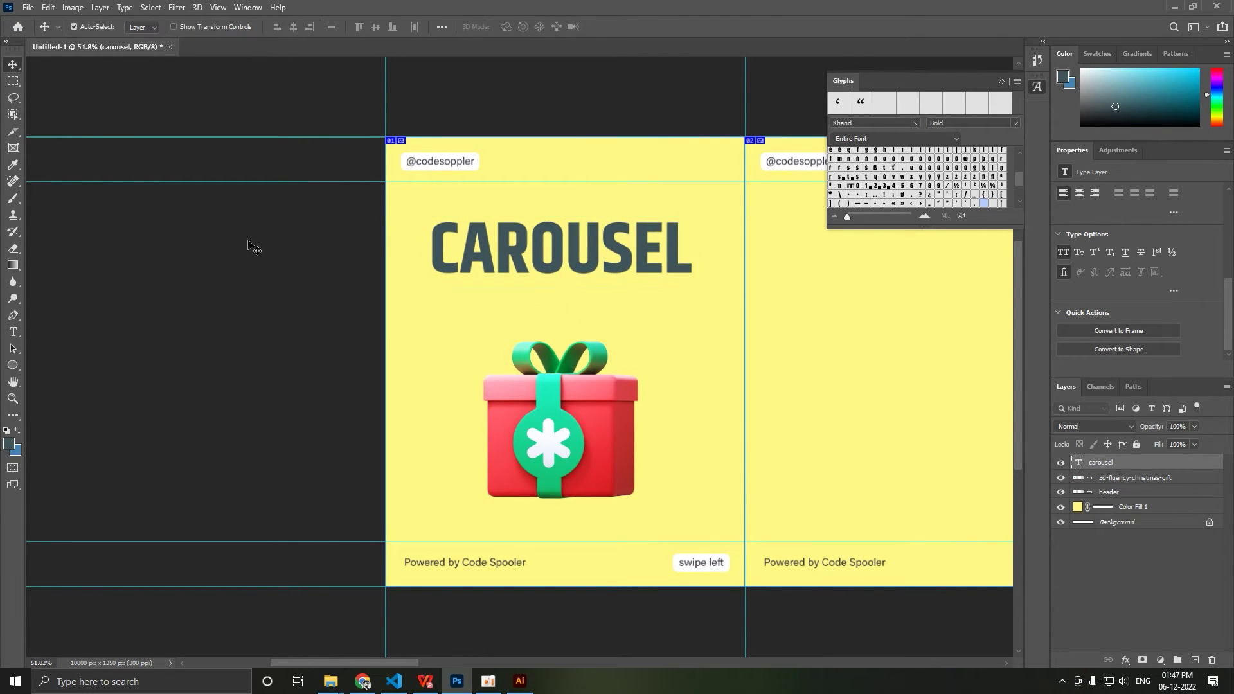
# Draw a paragraph text box between the CAROUSEL heading and the gift, about as wide as the heading.
pyautogui.press('t')
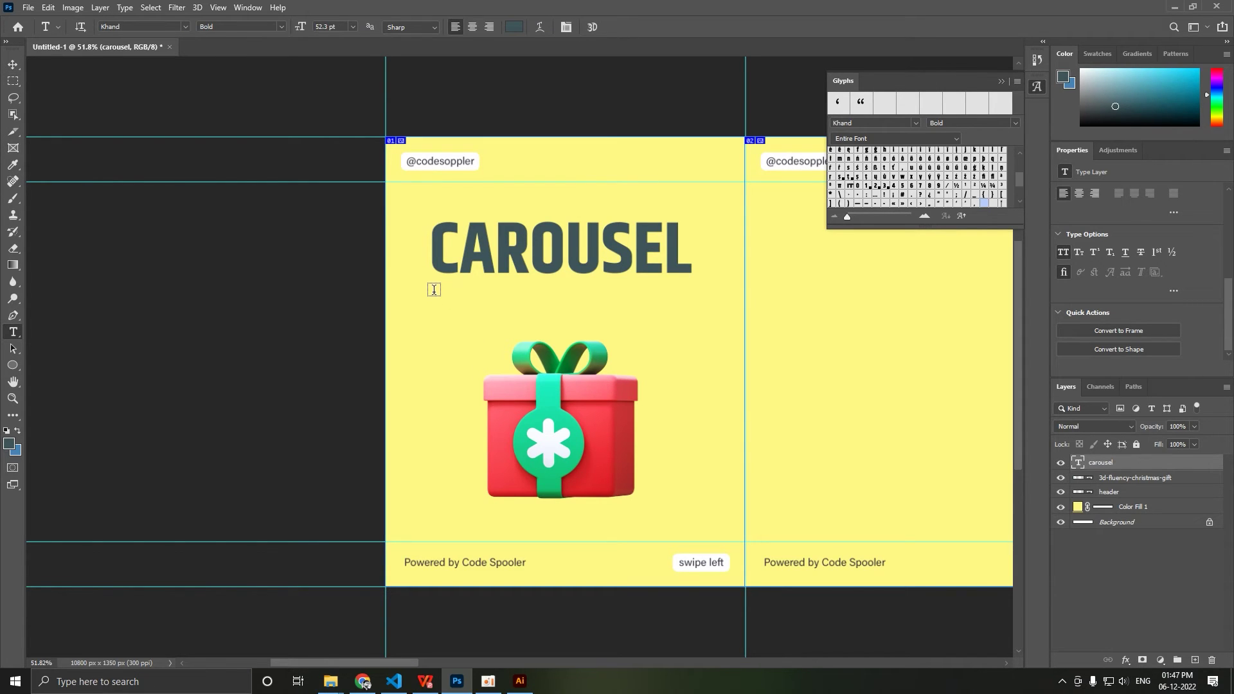
pyautogui.moveTo(433, 290); pyautogui.dragTo(688, 323)
pyautogui.click(662, 318)
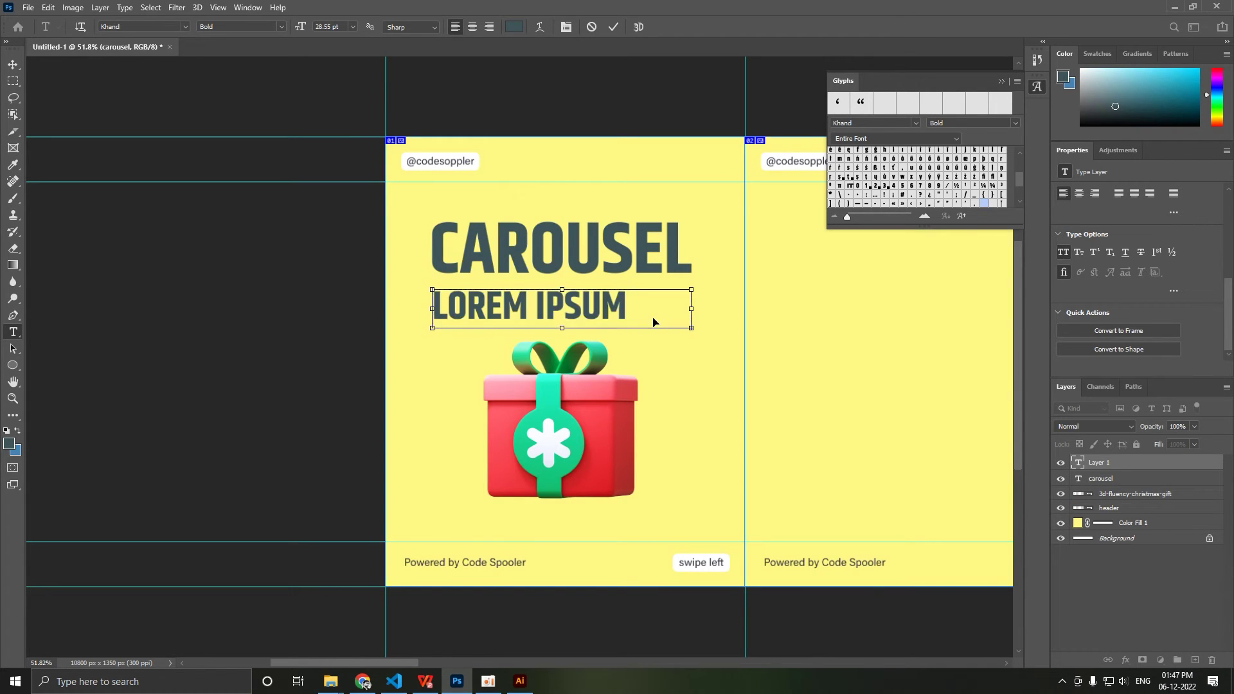
# Set the font of all the placeholder text in the new text box to Acumin Pro Regular.
pyautogui.hotkey('ctrl', 'a')
pyautogui.click(166, 28)
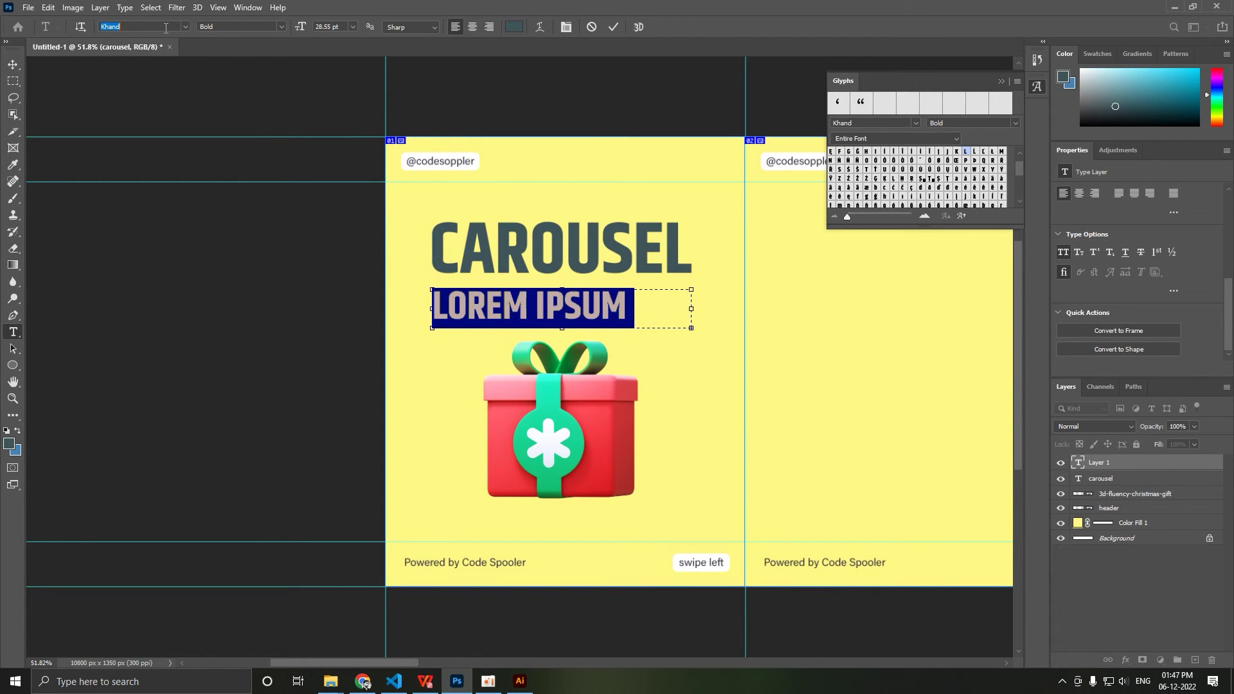
pyautogui.write('acu')
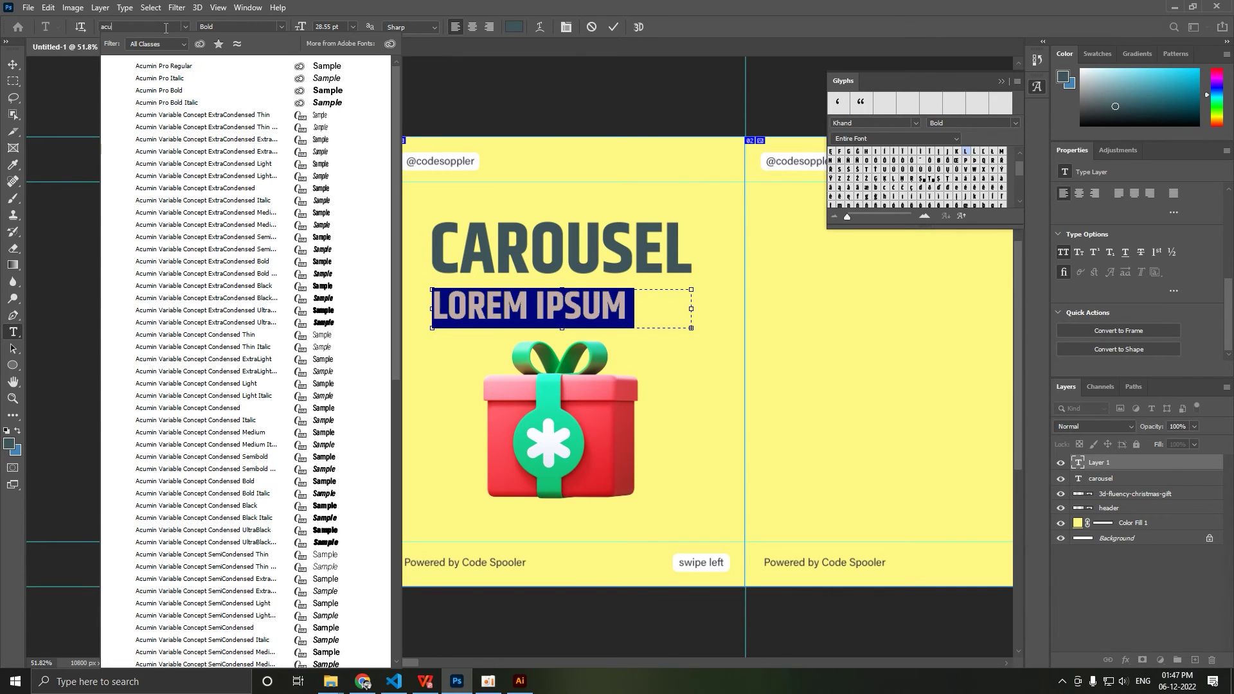
pyautogui.write('min Pro')
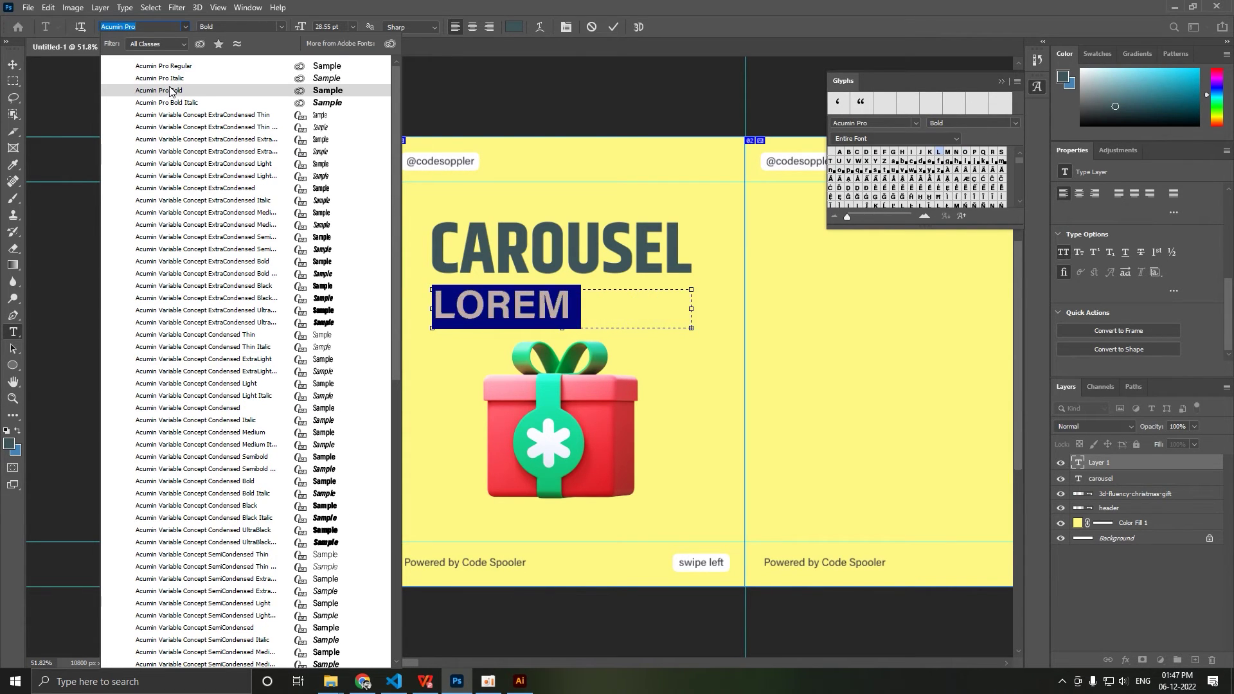
pyautogui.click(170, 66)
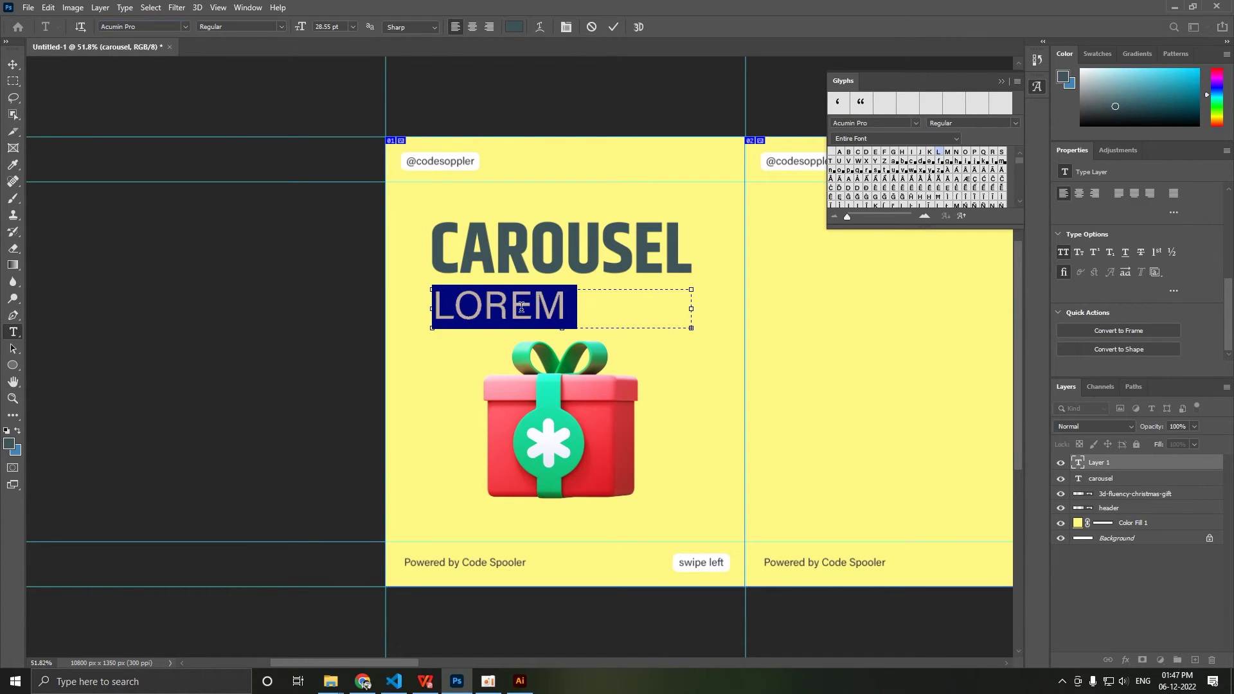
# Reduce the whole placeholder paragraph's font size to 16.55 pt and turn off All Caps.
pyautogui.doubleClick(521, 309)
pyautogui.hotkey('ctrl', 'shift', ',')
pyautogui.hotkey('ctrl', 'shift', ',')
pyautogui.hotkey('ctrl', 'shift', ',')
pyautogui.hotkey('ctrl', 'shift', ',')
pyautogui.hotkey('ctrl', 'shift', ',')
pyautogui.hotkey('ctrl', 'shift', ',')
pyautogui.hotkey('ctrl', 'shift', ',')
pyautogui.hotkey('ctrl', 'shift', ',')
pyautogui.hotkey('ctrl', 'shift', ',')
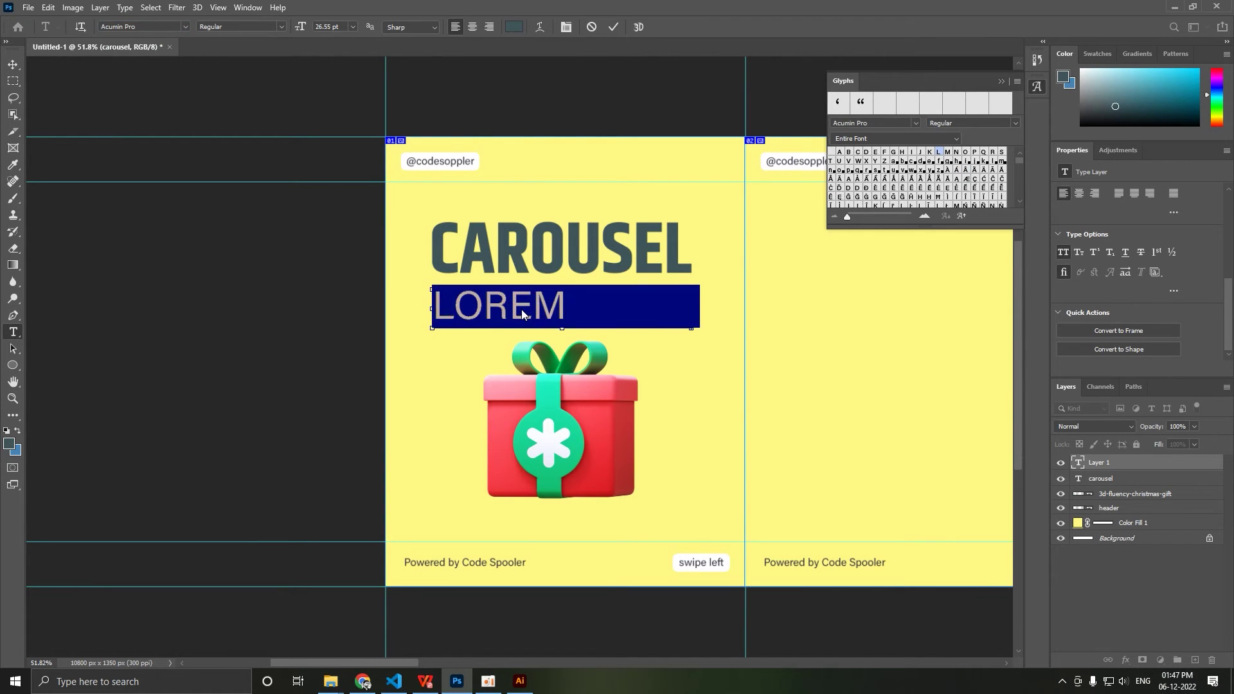
pyautogui.hotkey('ctrl', 'shift', ',')
pyautogui.hotkey('ctrl', 'shift', ',')
pyautogui.hotkey('ctrl', 'shift', ',')
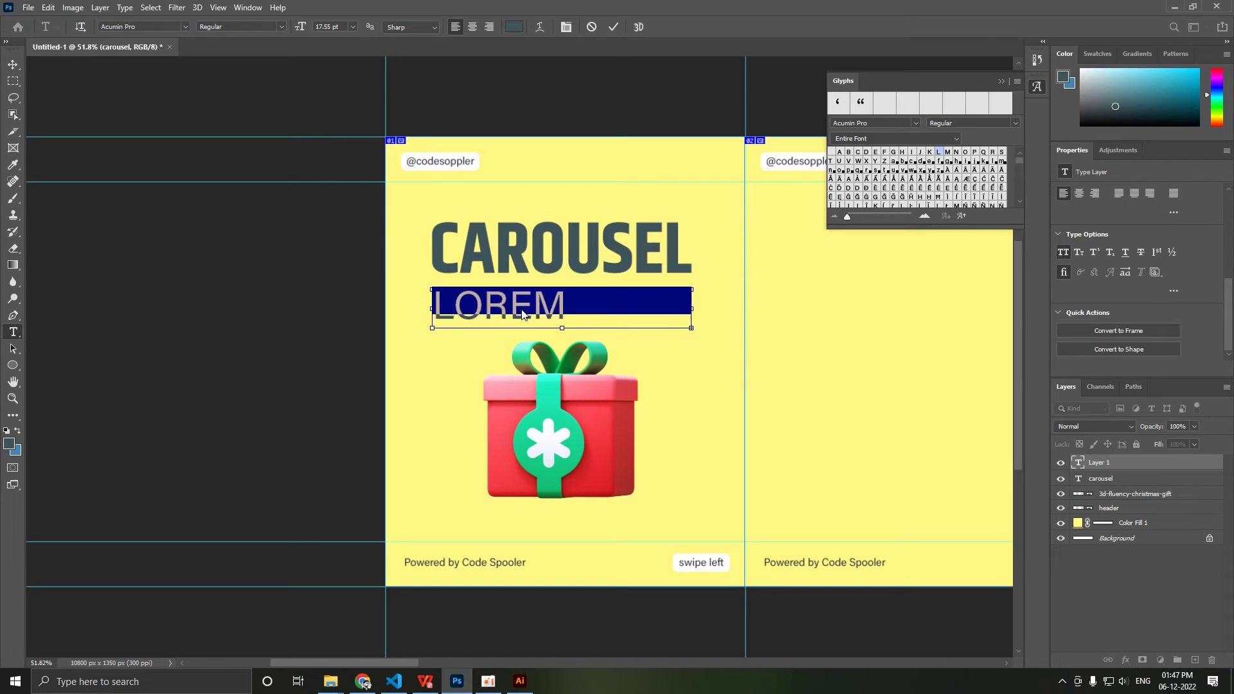
pyautogui.click(1062, 253)
pyautogui.click(642, 302)
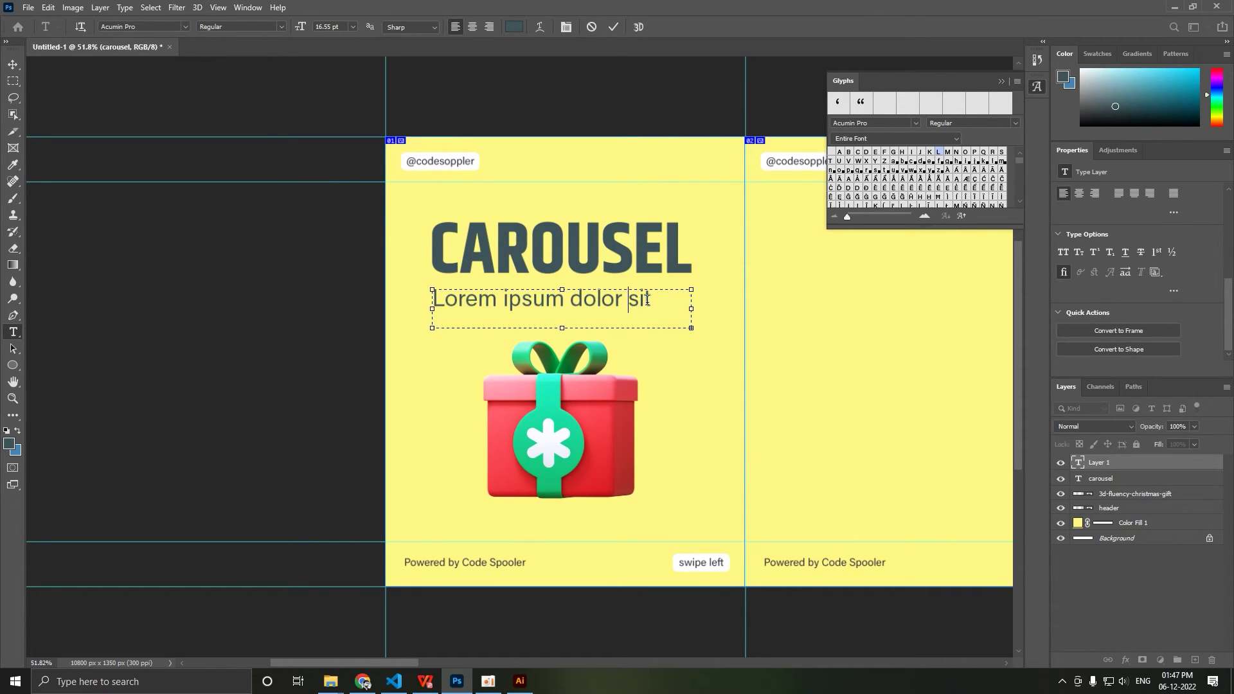
# Reduce the placeholder paragraph to 9.55 pt, centre-align it and commit the text.
pyautogui.hotkey('ctrl', 'a')
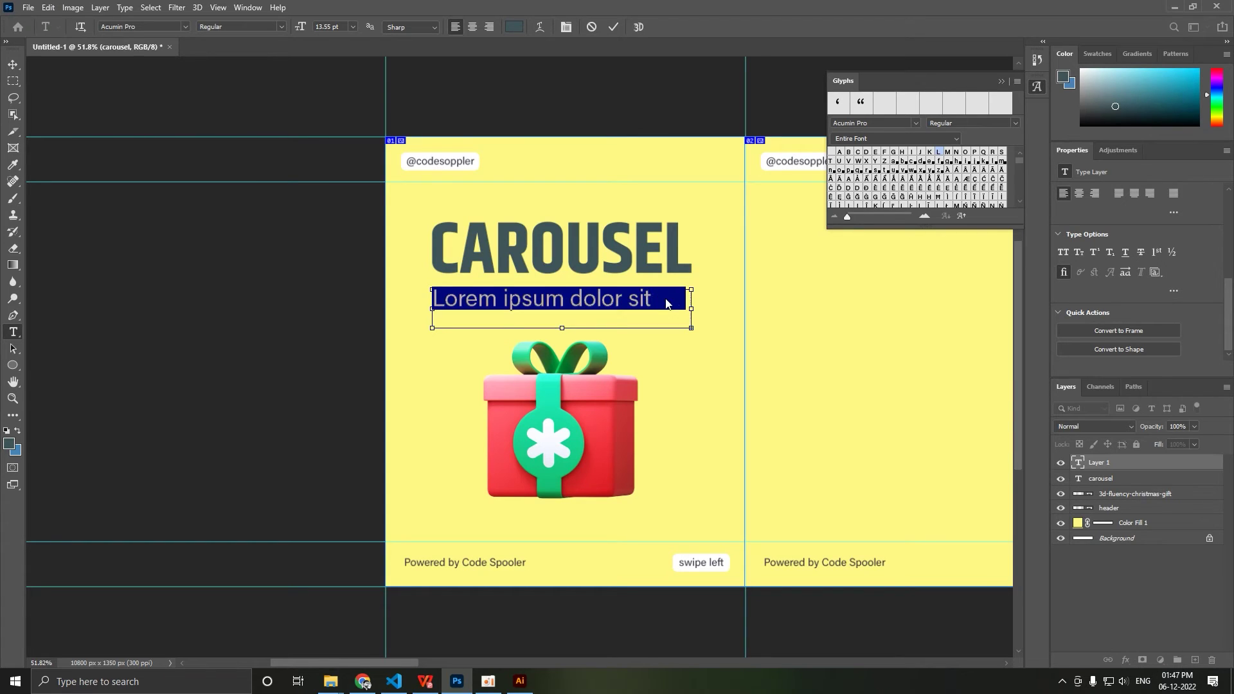
pyautogui.hotkey('ctrl', 'shift', ',')
pyautogui.hotkey('ctrl', 'shift', ',')
pyautogui.hotkey('ctrl', 'shift', ',')
pyautogui.hotkey('ctrl', 'shift', ',')
pyautogui.hotkey('ctrl', 'shift', ',')
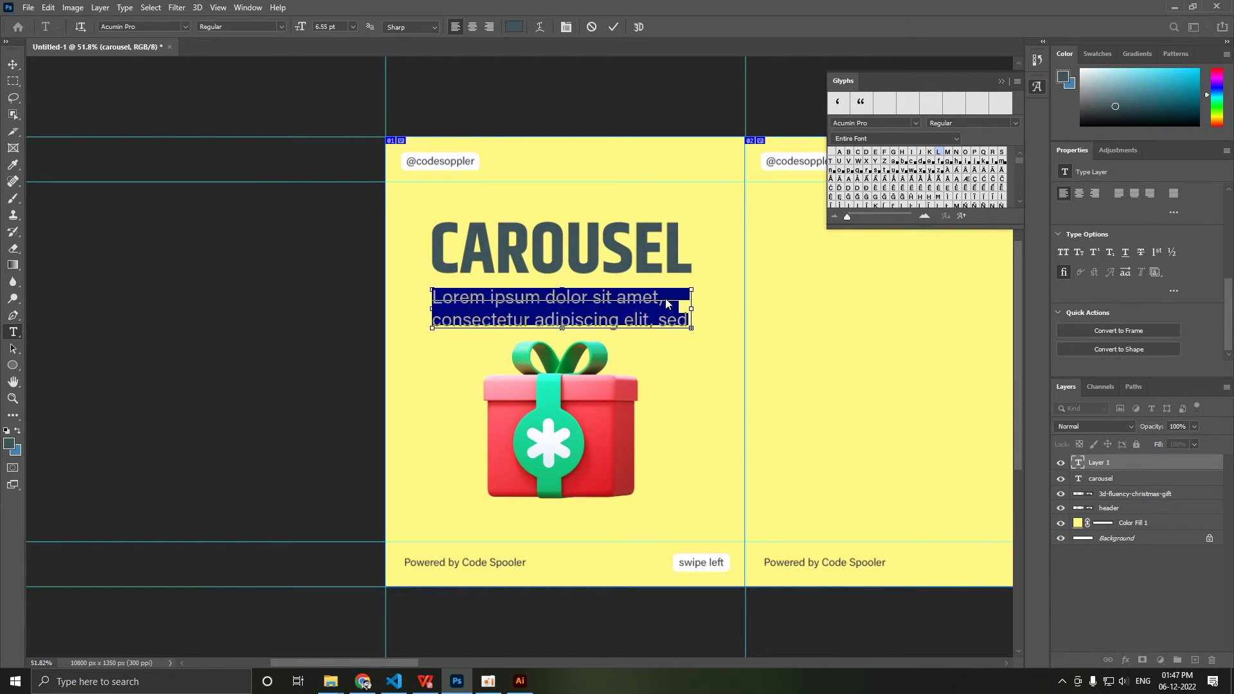
pyautogui.hotkey('ctrl', 'shift', ',')
pyautogui.hotkey('ctrl', 'shift', ',')
pyautogui.hotkey('ctrl', 'shift', ',')
pyautogui.hotkey('ctrl', 'shift', '.')
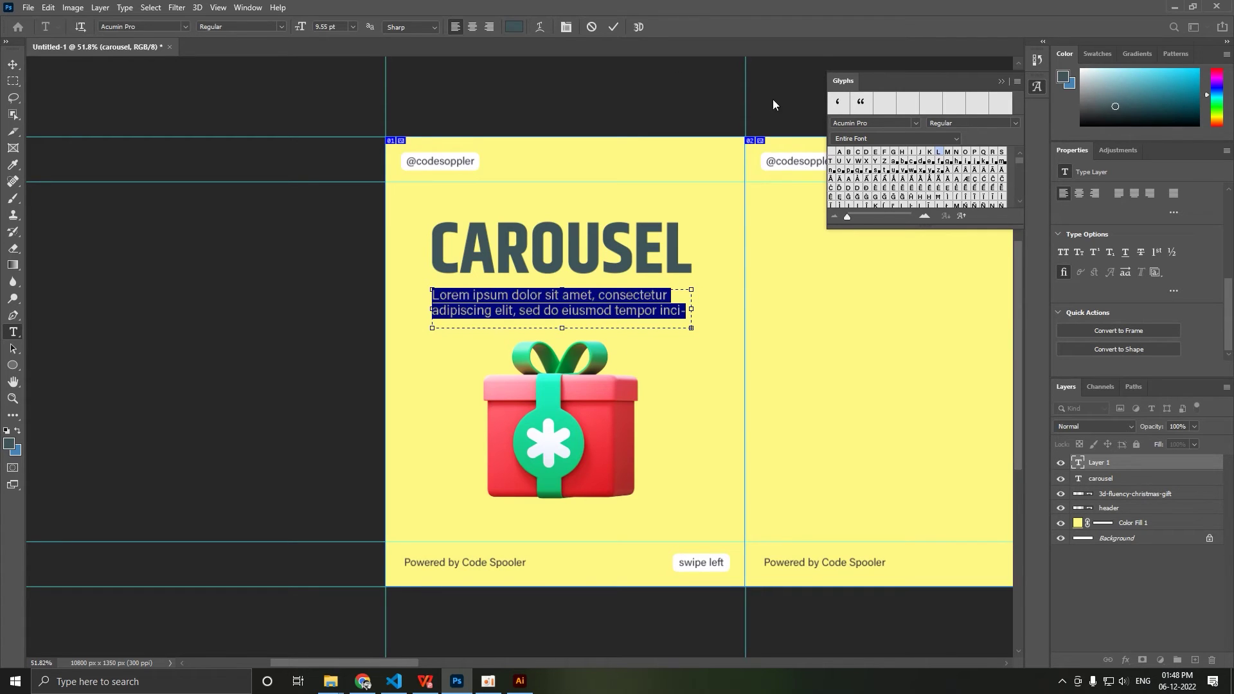
pyautogui.click(473, 27)
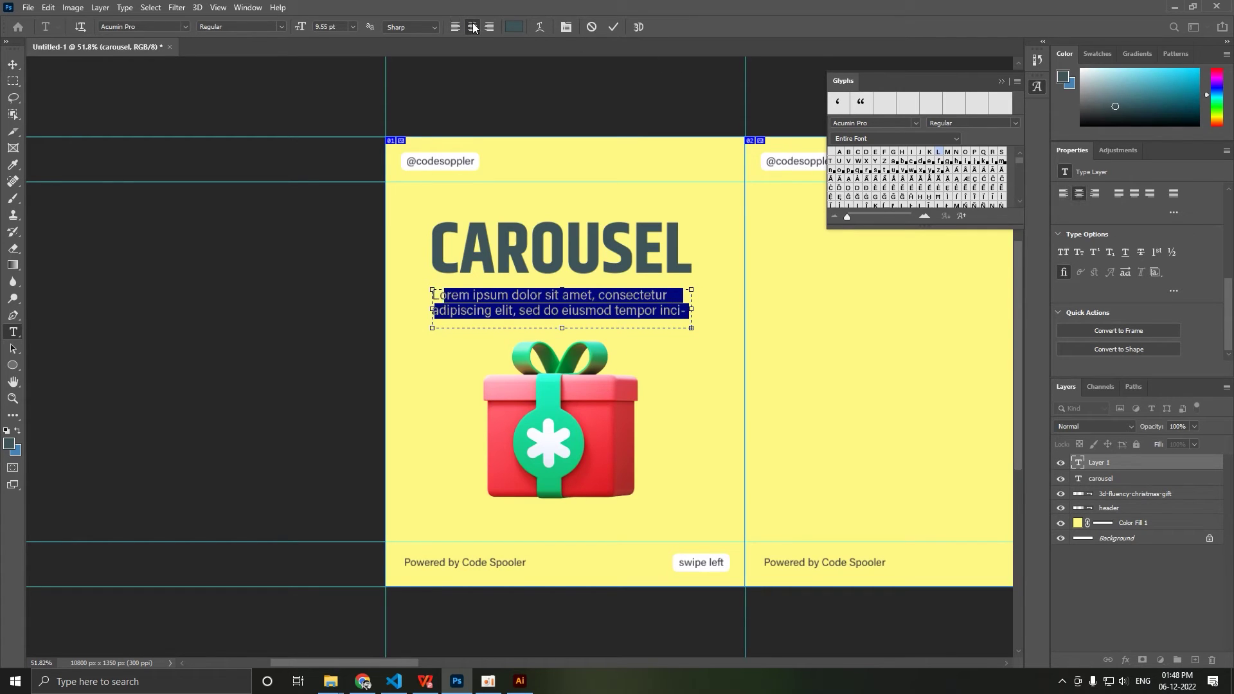
pyautogui.hotkey('ctrl', 'Return')
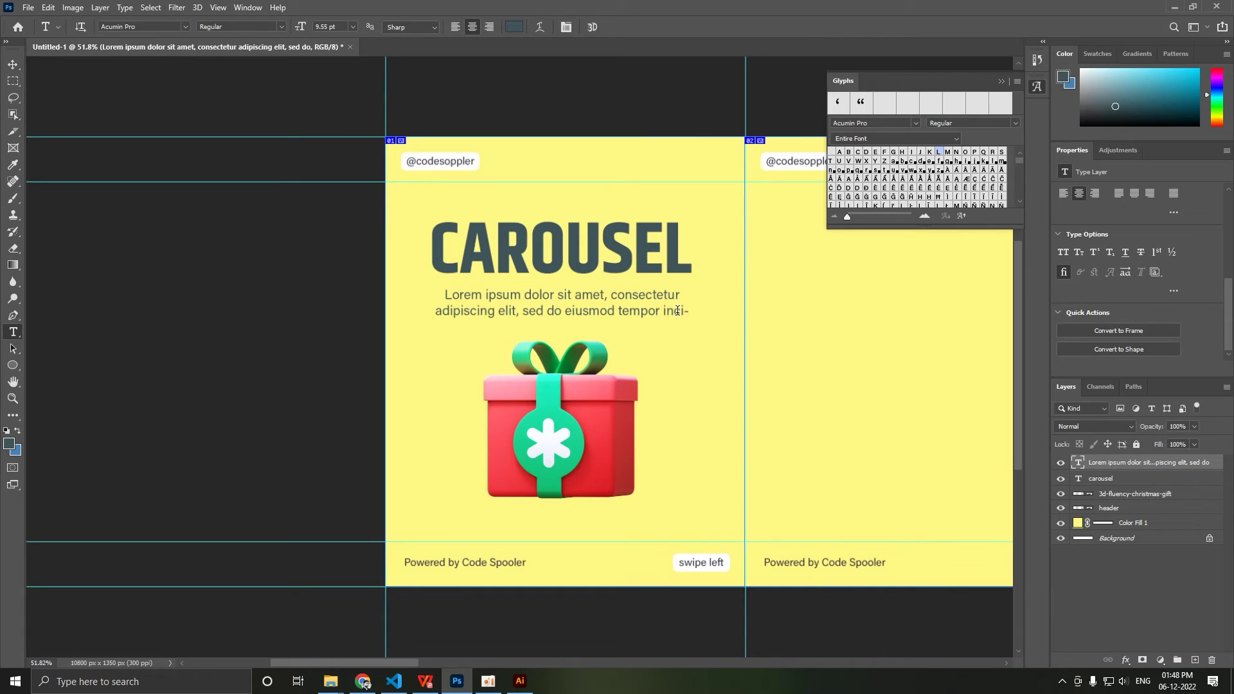
# Delete the cut-off "inci-" from the paragraph so that it ends with "tempor", and commit the edit.
pyautogui.click(680, 309)
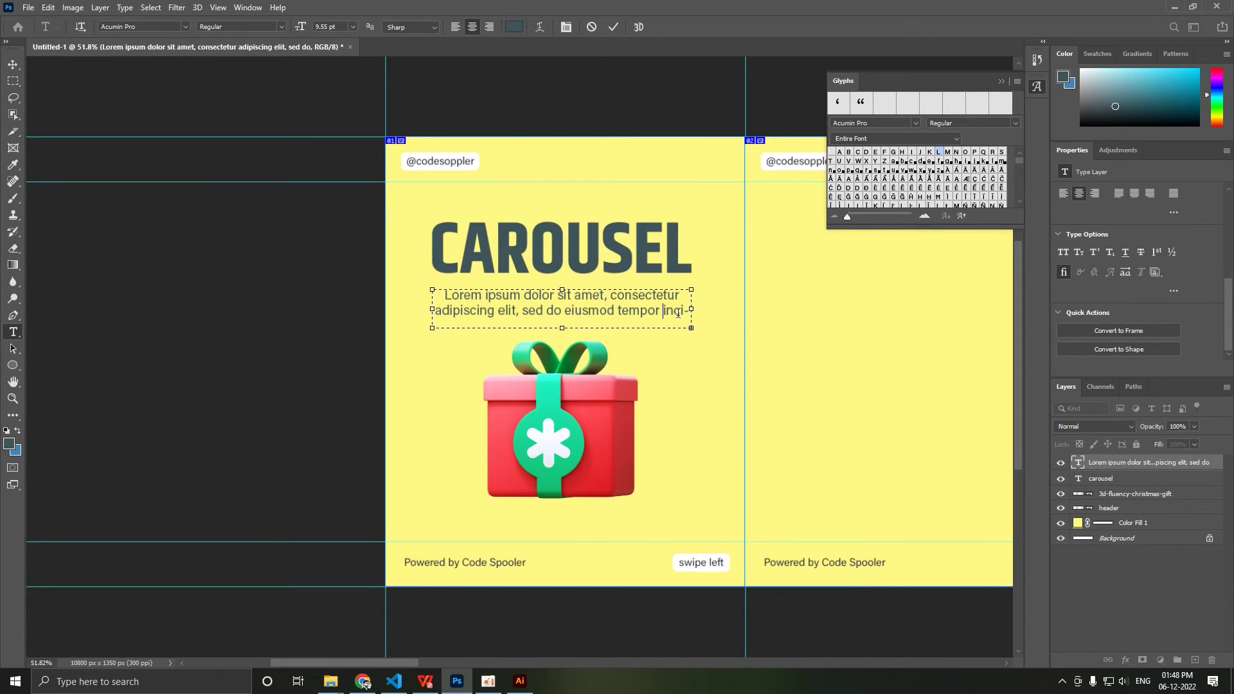
pyautogui.press('BackSpace')
pyautogui.press('BackSpace')
pyautogui.press('BackSpace')
pyautogui.press('BackSpace')
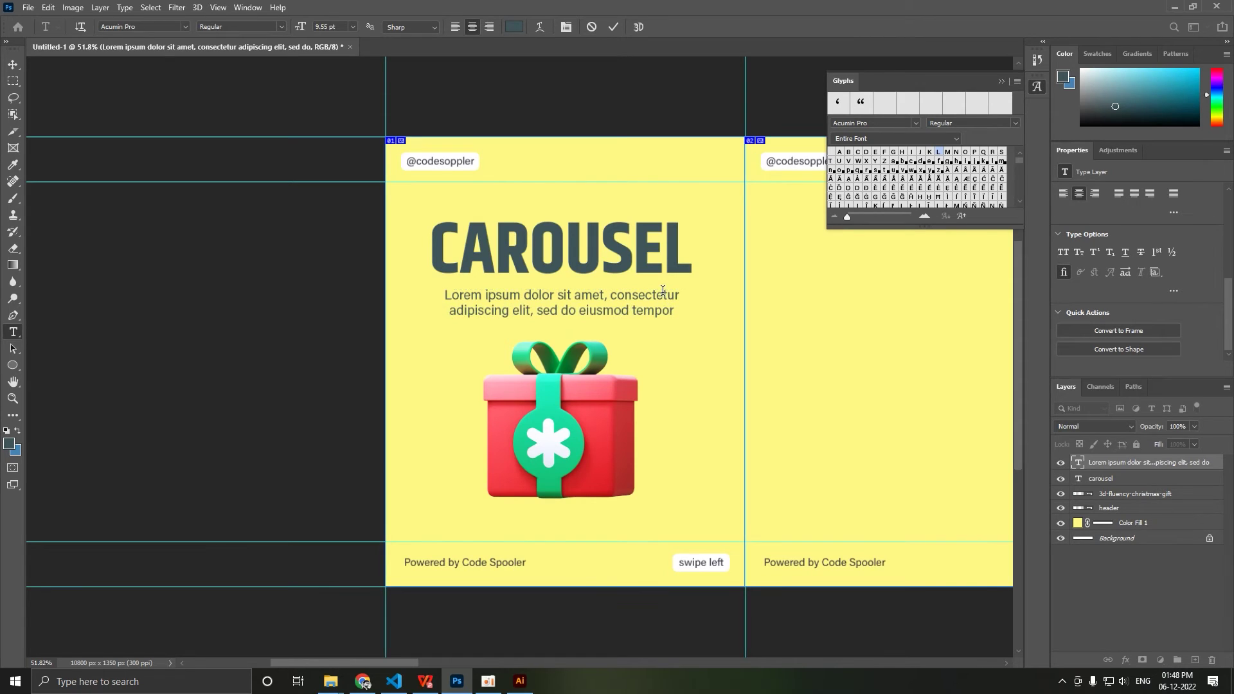
pyautogui.hotkey('ctrl', 'Return')
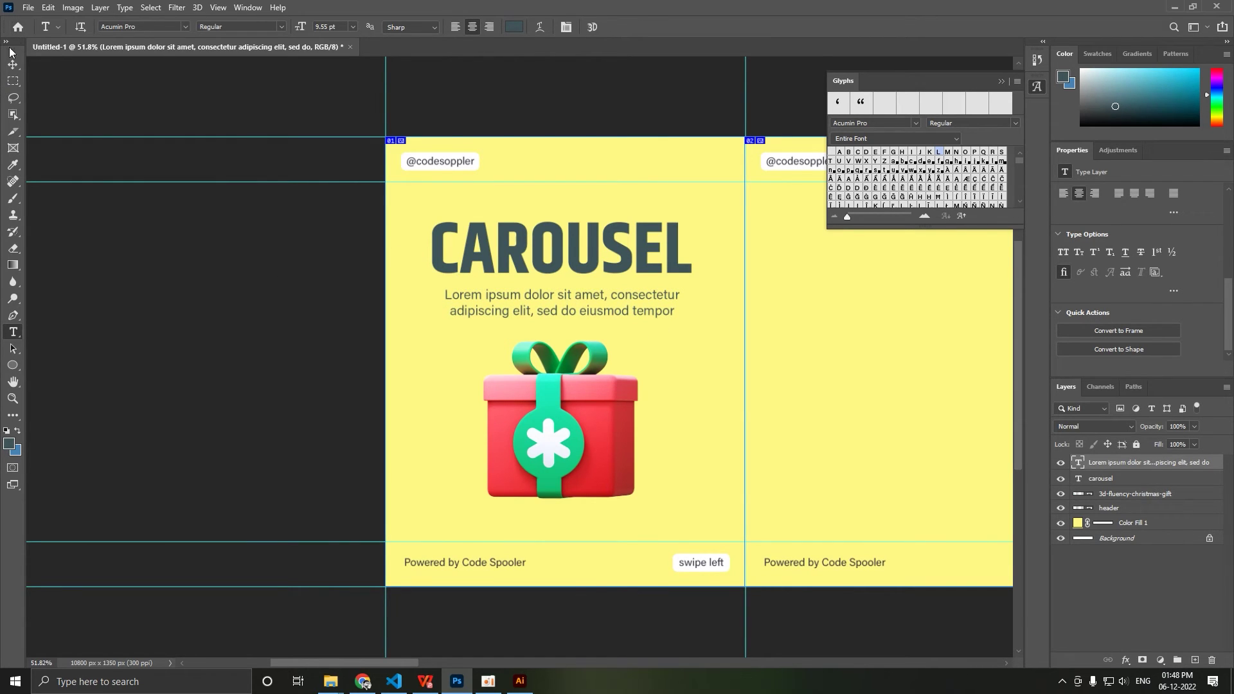
# Recolor the CAROUSEL heading with the pinkish red #ff5d6c sampled from the gift's lid.
pyautogui.doubleClick(571, 259)
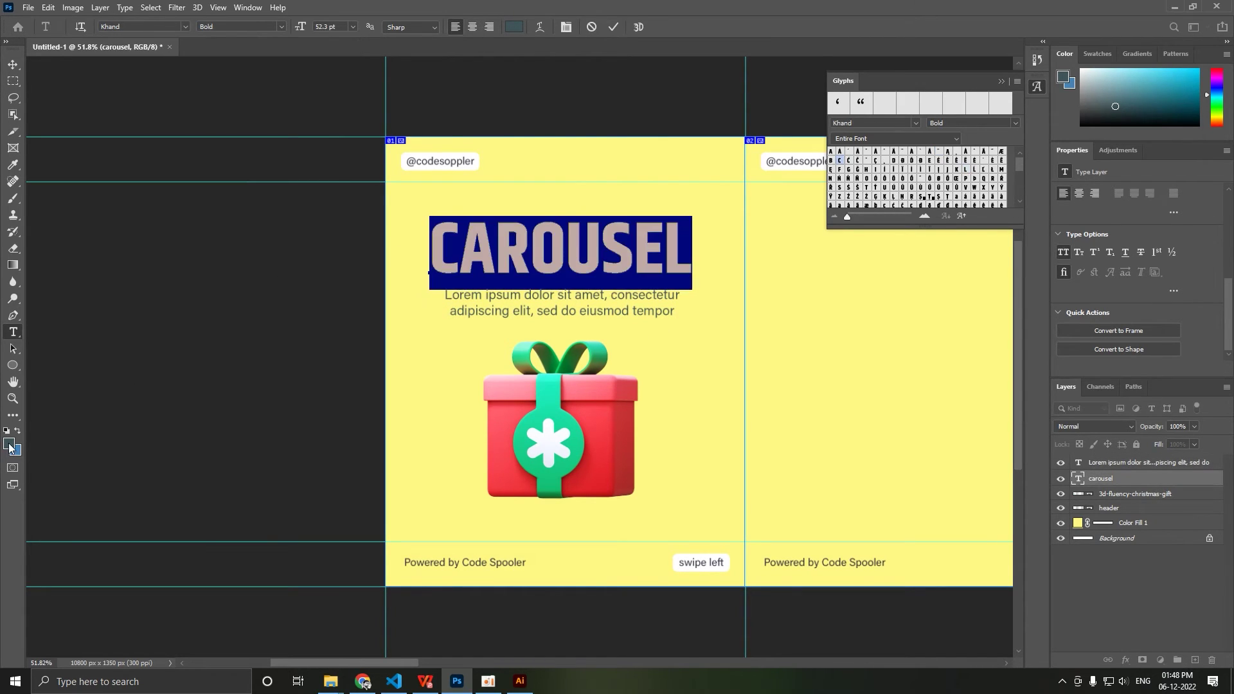
pyautogui.click(9, 443)
pyautogui.click(496, 413)
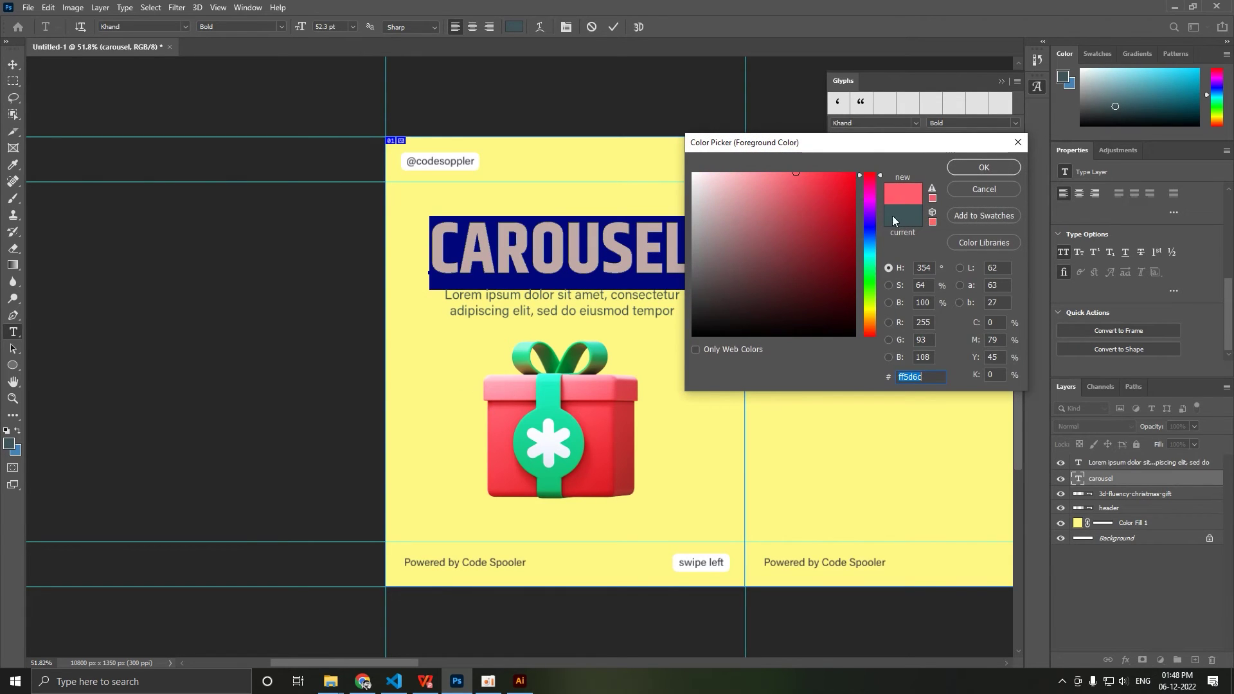
pyautogui.click(985, 170)
pyautogui.click(667, 241)
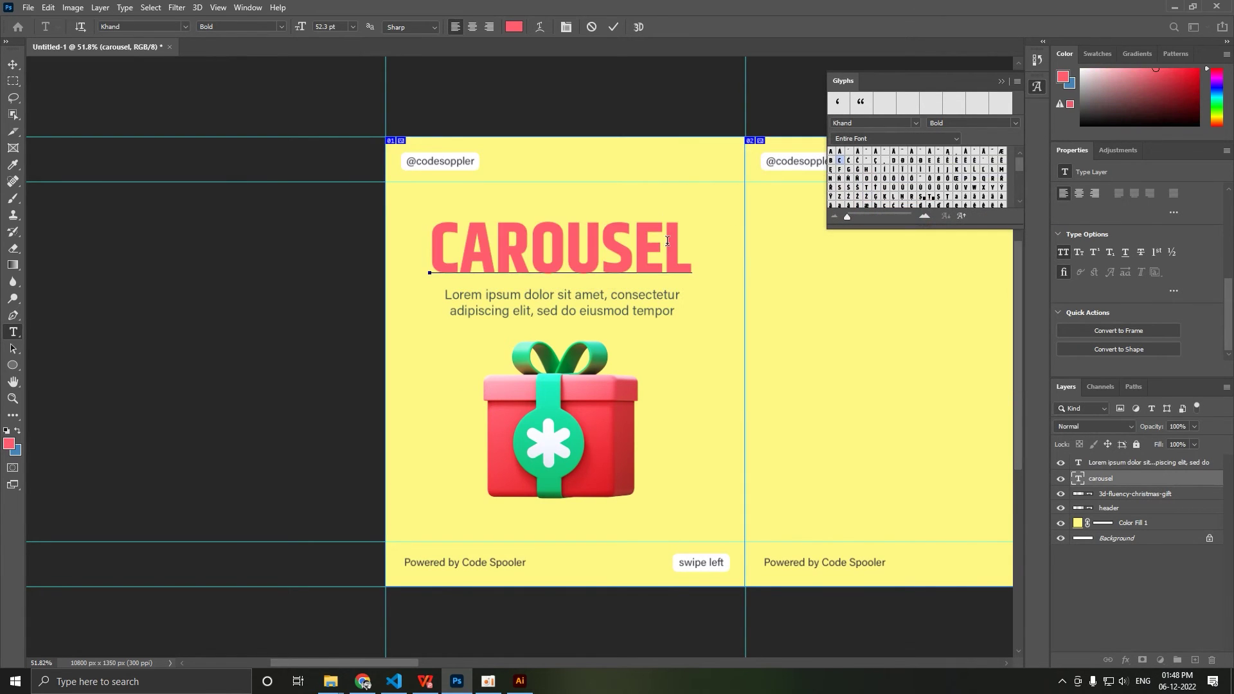
pyautogui.press('Escape')
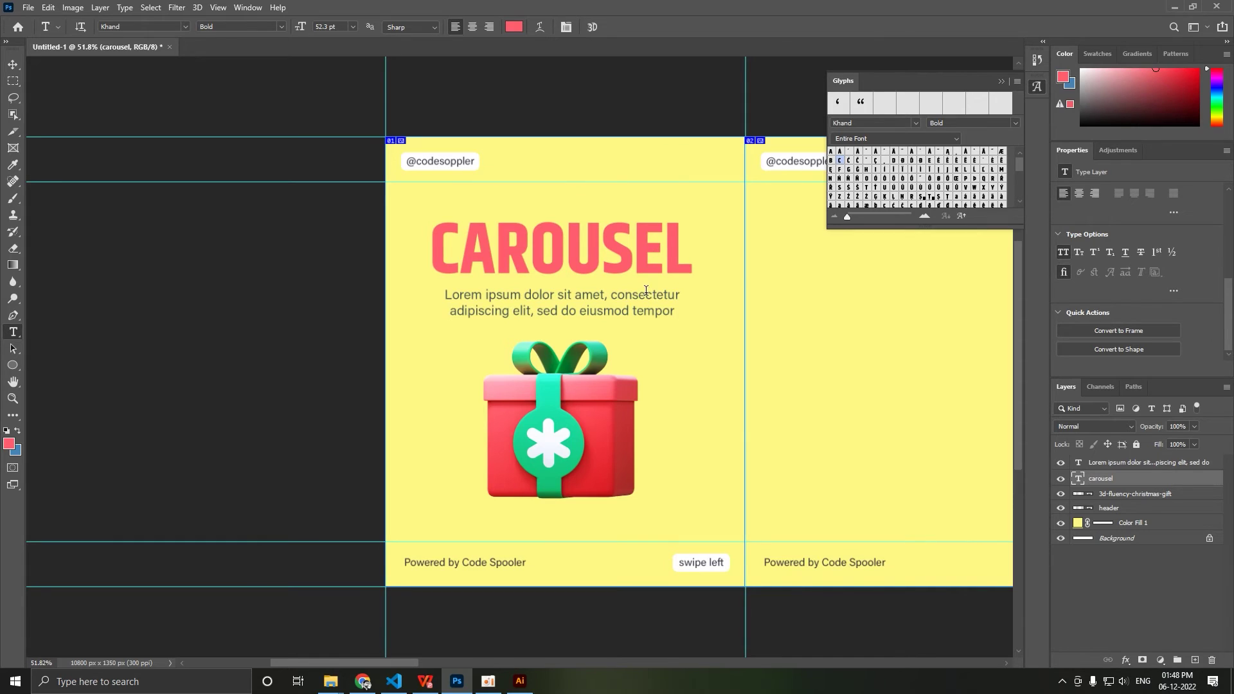
# Add a white 6 px outside stroke to the CAROUSEL heading layer.
pyautogui.click(13, 64)
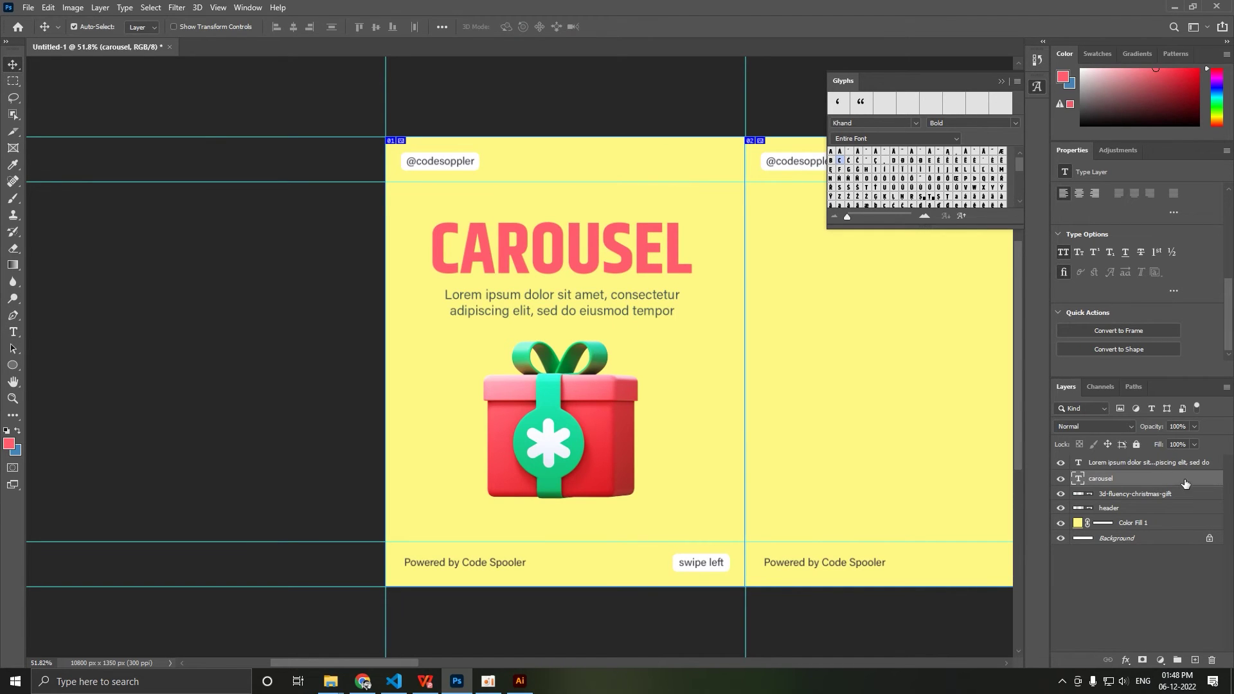
pyautogui.doubleClick(1186, 483)
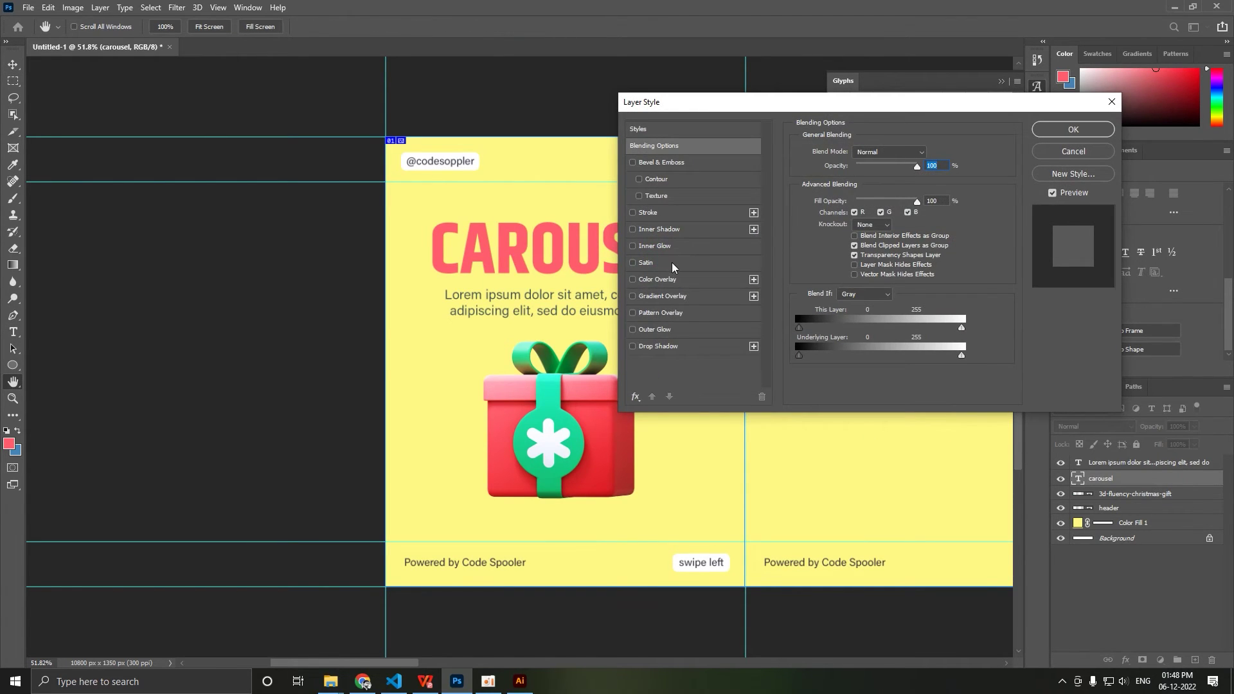
pyautogui.click(691, 214)
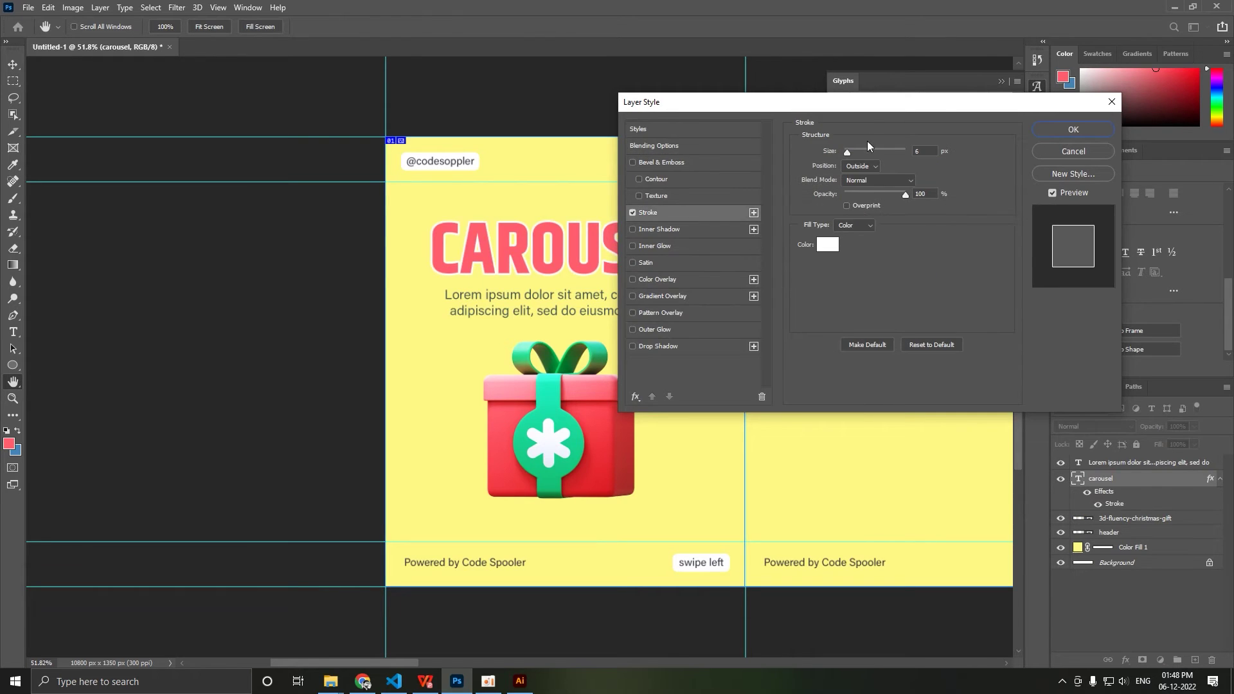
pyautogui.moveTo(867, 103); pyautogui.dragTo(719, 104)
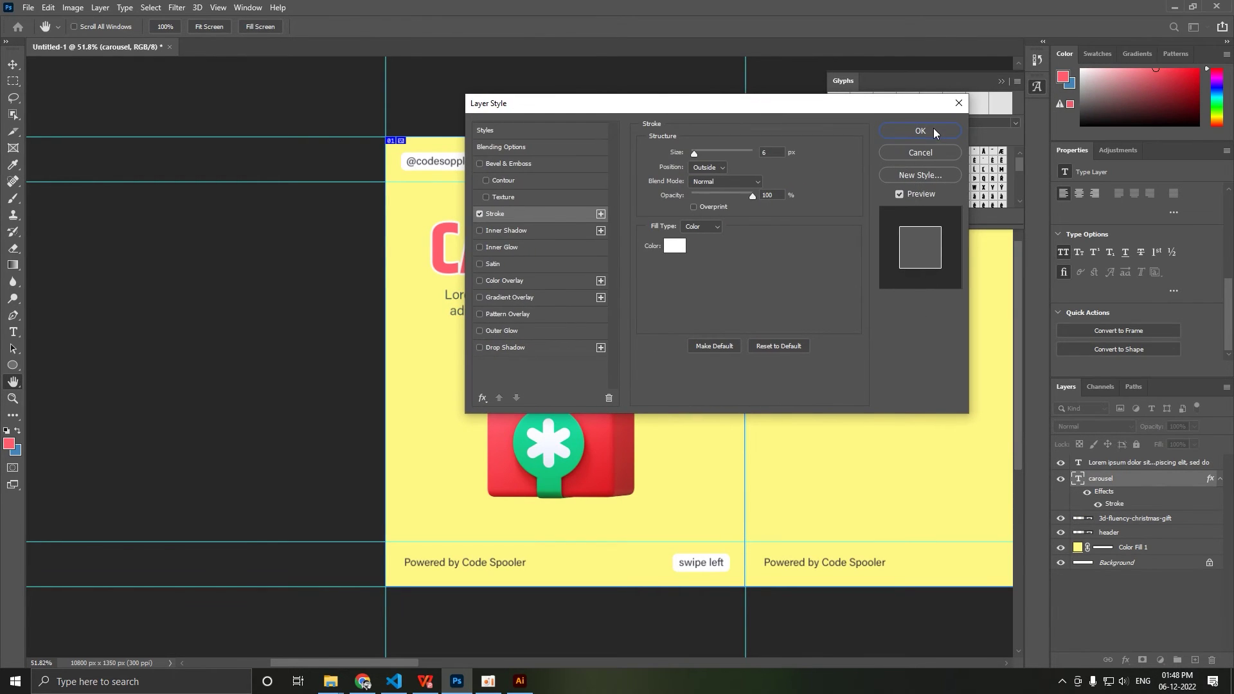
pyautogui.click(934, 133)
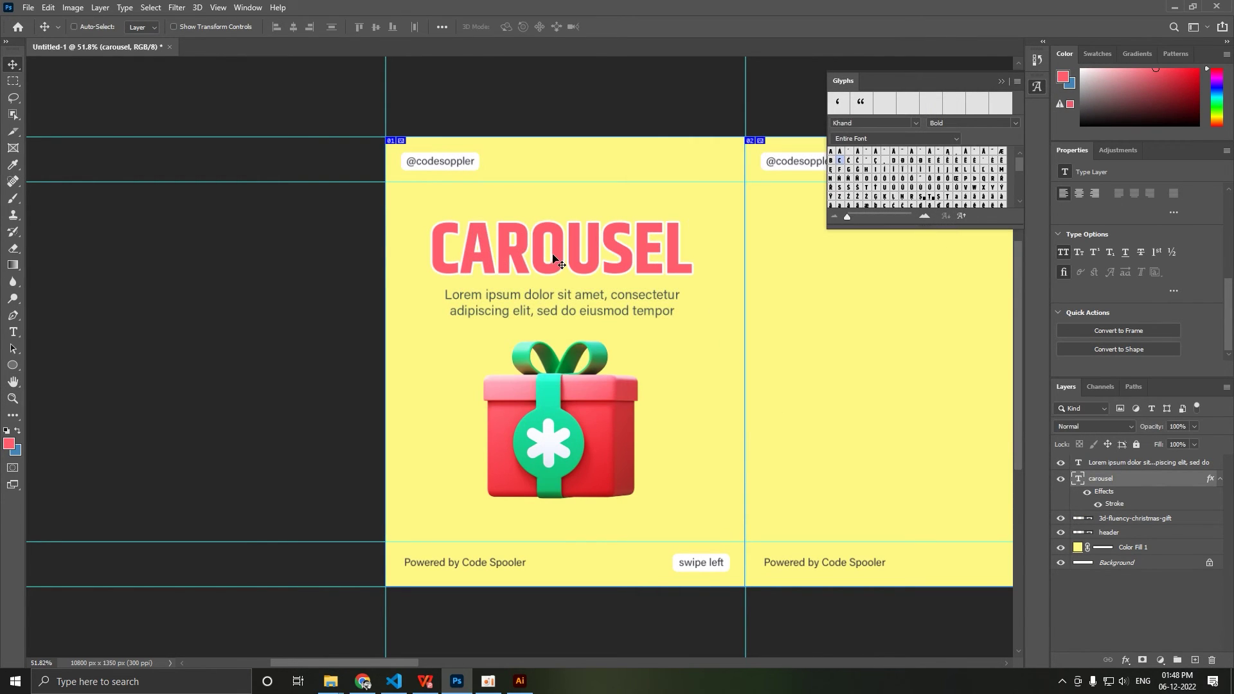
# Scale the outlined CAROUSEL heading to about 105%, about 830 px wide.
pyautogui.hotkey('ctrl', 't')
pyautogui.moveTo(559, 222); pyautogui.dragTo(560, 220)
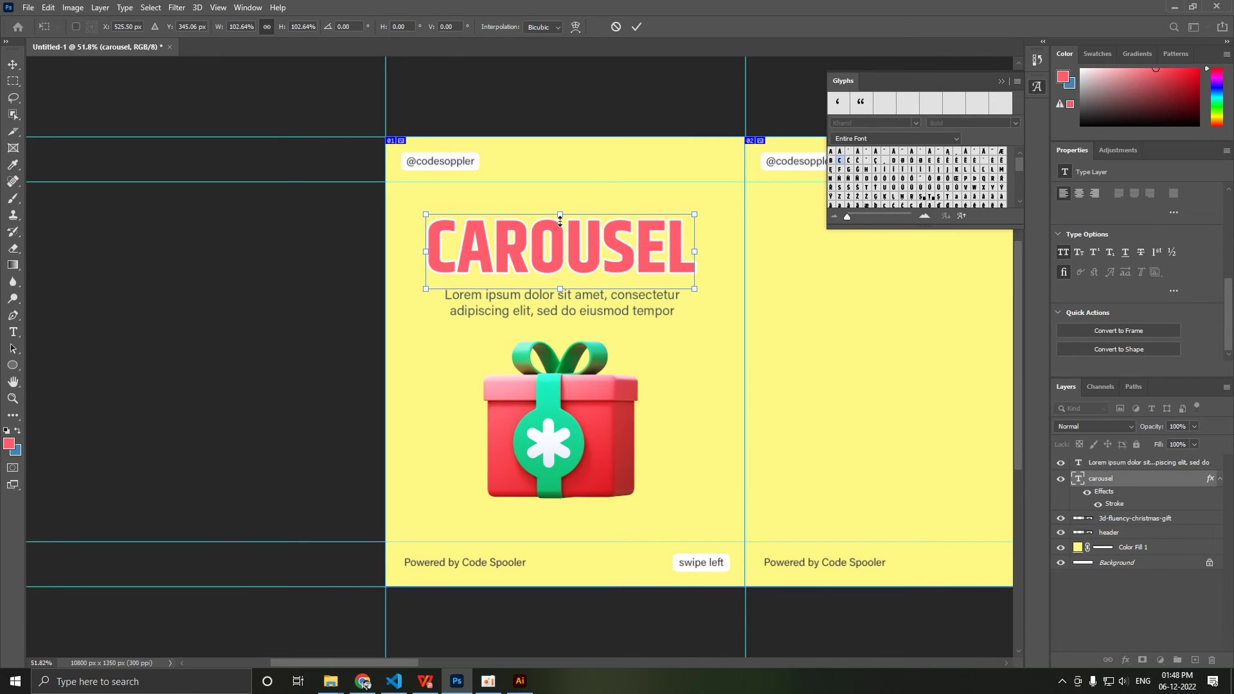
pyautogui.moveTo(690, 218); pyautogui.dragTo(697, 214)
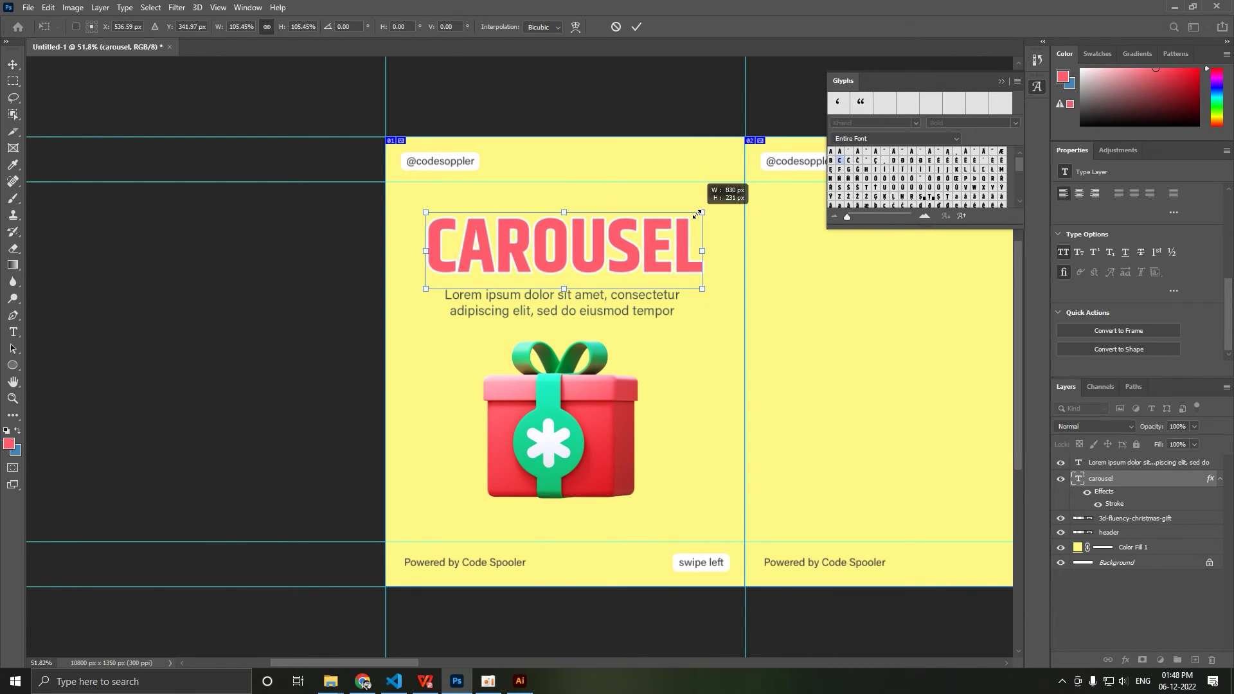
pyautogui.press('Return')
# Change the color of the whole Lorem ipsum paragraph to a neutral dark gray and commit it.
pyautogui.press('t')
pyautogui.click(606, 302)
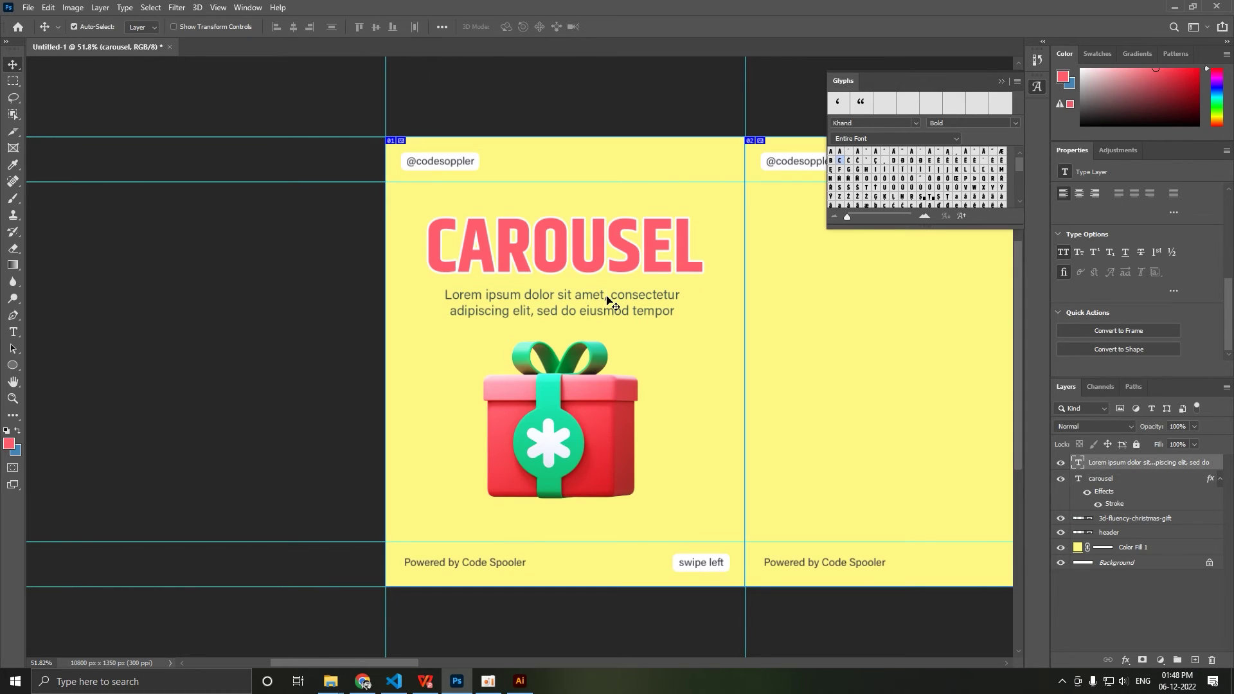
pyautogui.hotkey('ctrl', 'a')
pyautogui.moveTo(1094, 112); pyautogui.dragTo(1052, 114)
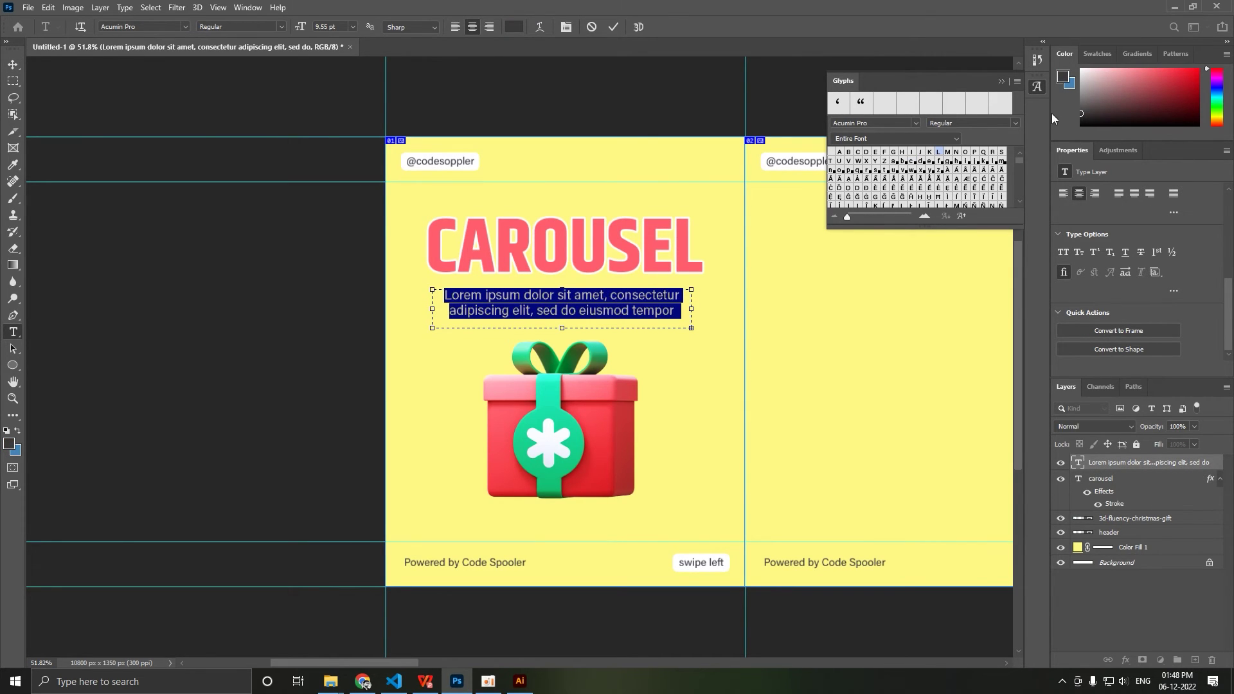
pyautogui.hotkey('ctrl', 'Return')
# Move the Lorem ipsum paragraph and the gift image slightly upward in the first panel.
pyautogui.press('v')
pyautogui.moveTo(576, 302); pyautogui.dragTo(577, 298)
pyautogui.moveTo(554, 433); pyautogui.dragTo(555, 429)
pyautogui.scroll(-2, 652, 414)
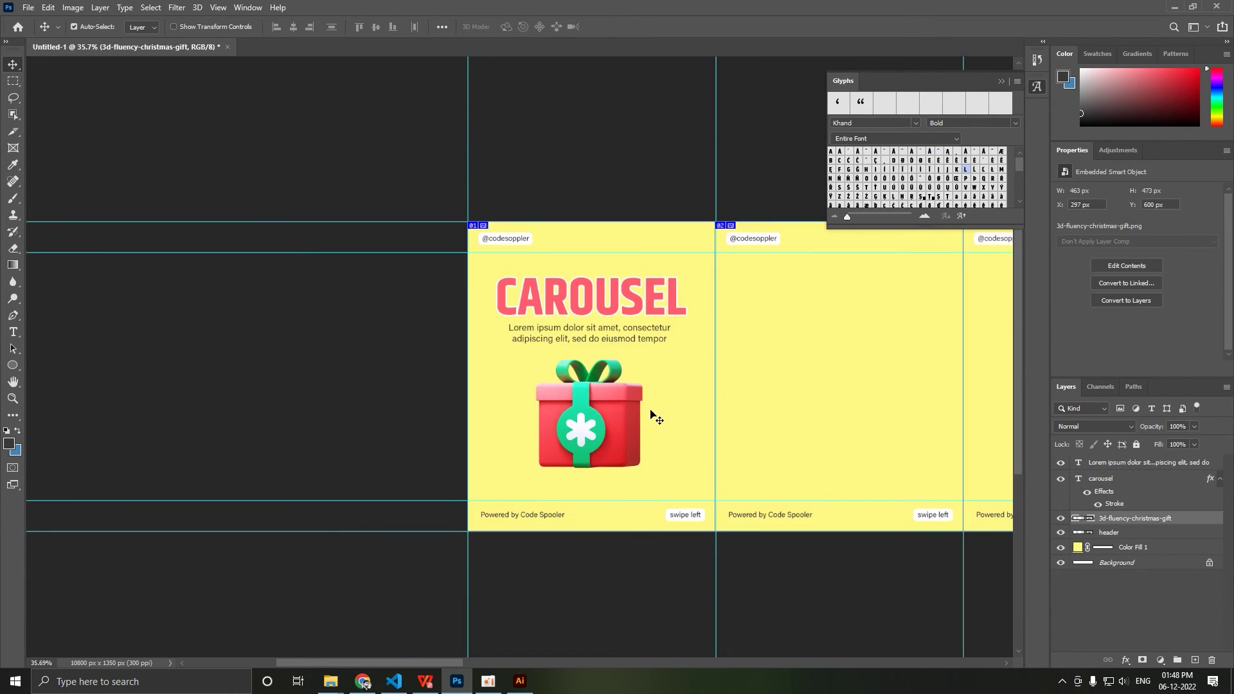
# Enlarge the first panel's CAROUSEL heading slightly, keeping its proportions, and commit the transform.
pyautogui.scroll(-1, 650, 424)
pyautogui.scroll(3, 653, 412)
pyautogui.click(590, 286)
pyautogui.hotkey('ctrl', 't')
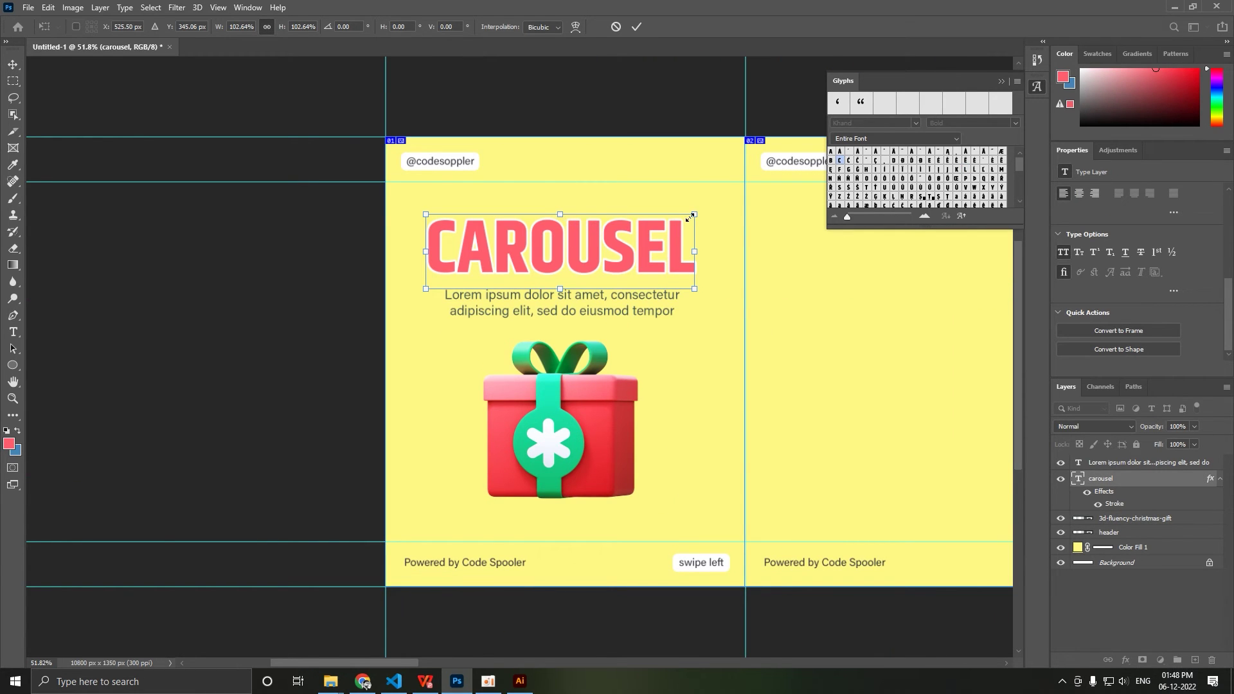
pyautogui.moveTo(690, 218); pyautogui.dragTo(702, 216)
pyautogui.press('Return')
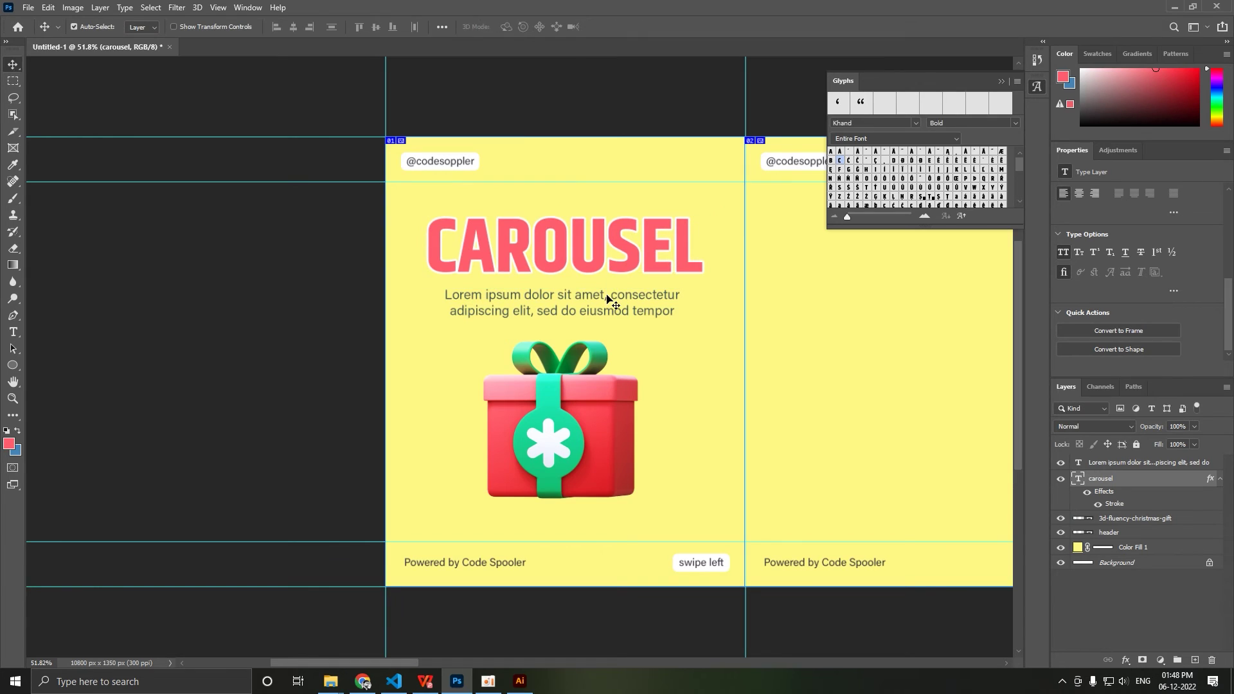
# Change the color of the whole Lorem ipsum paragraph to a darker gray and commit the text.
pyautogui.doubleClick(607, 299)
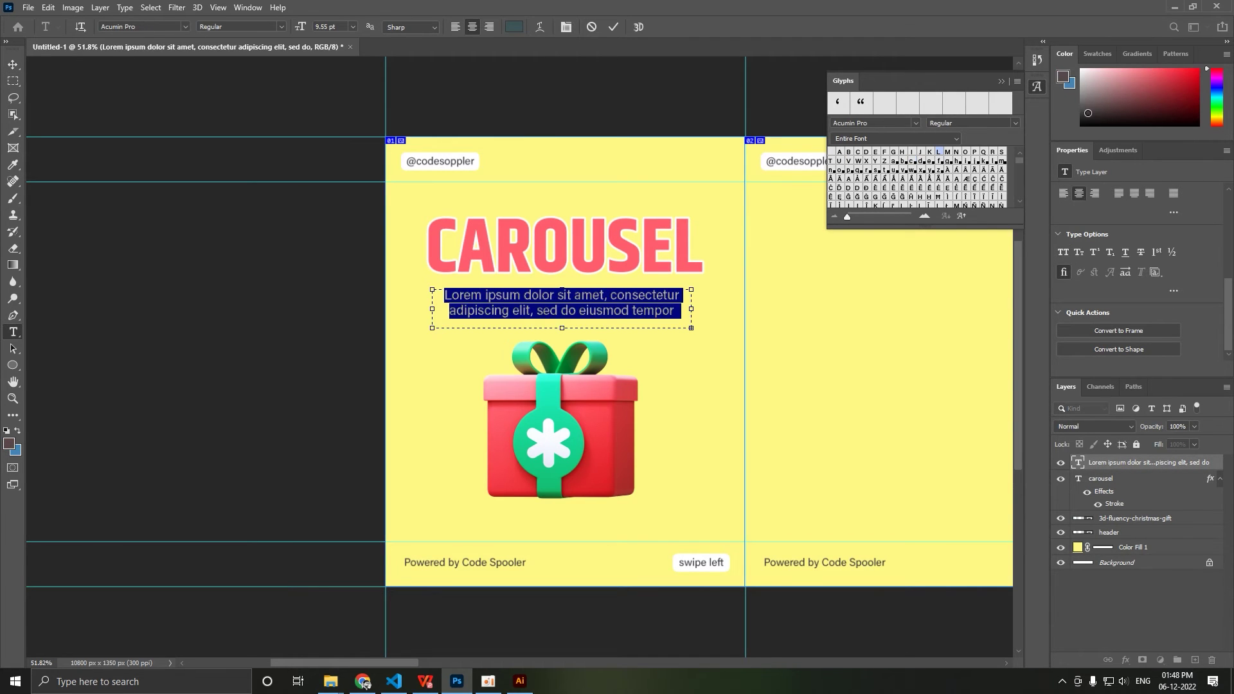
pyautogui.moveTo(1088, 113); pyautogui.dragTo(1052, 113)
pyautogui.hotkey('ctrl', 'Return')
# Nudge the Lorem ipsum paragraph and the gift image slightly closer to the CAROUSEL heading.
pyautogui.press('v')
pyautogui.moveTo(576, 303); pyautogui.dragTo(576, 298)
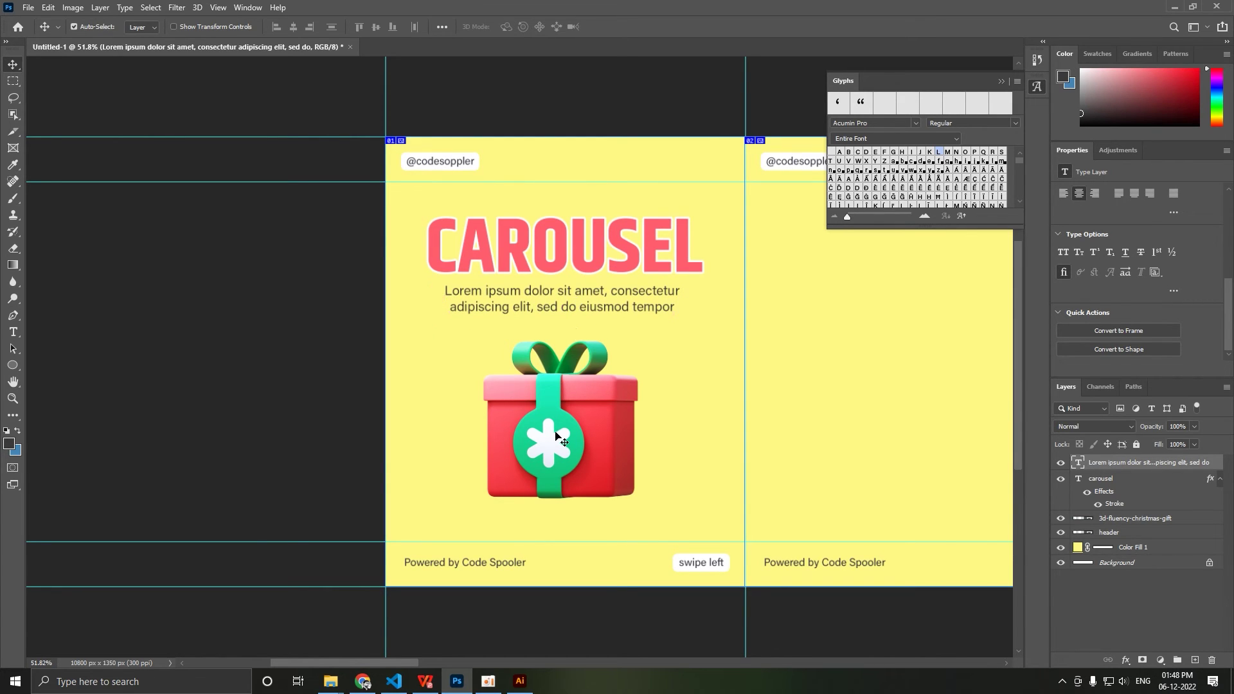
pyautogui.moveTo(554, 433); pyautogui.dragTo(555, 429)
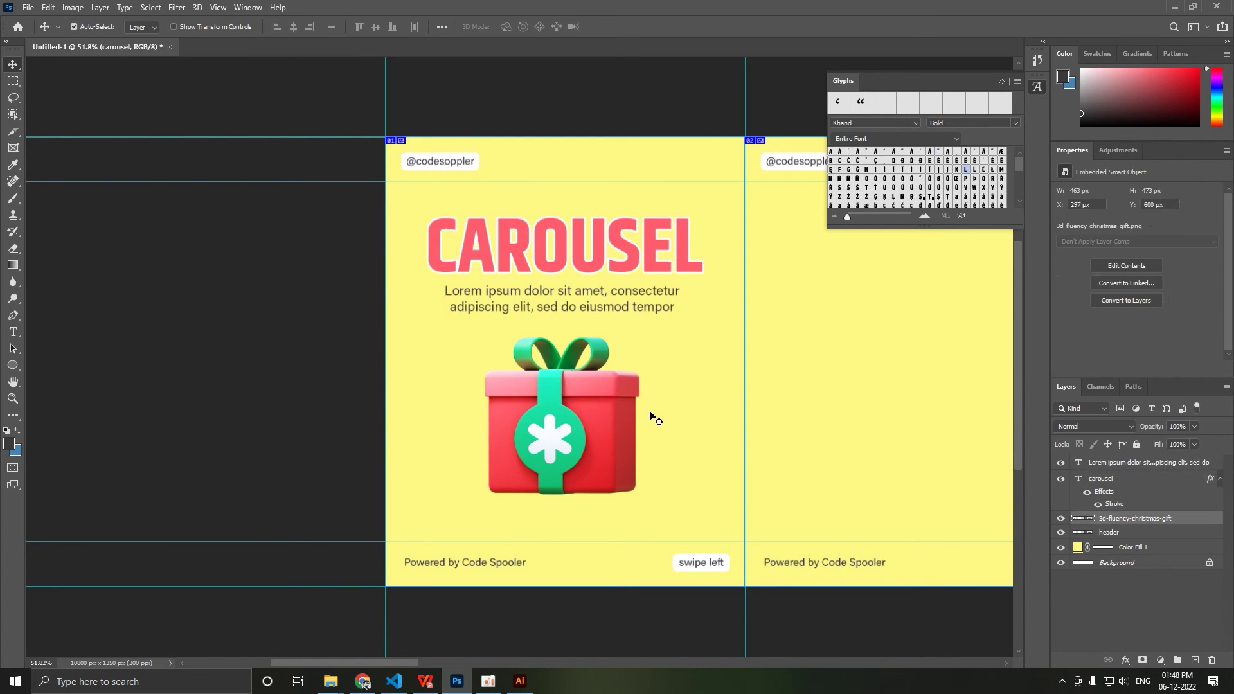
# Duplicate the gift twice, placing one copy across the first and second panels' border and another across the second and third panels' border.
pyautogui.scroll(-3, 652, 416)
pyautogui.scroll(-2, 652, 417)
pyautogui.scroll(4, 489, 431)
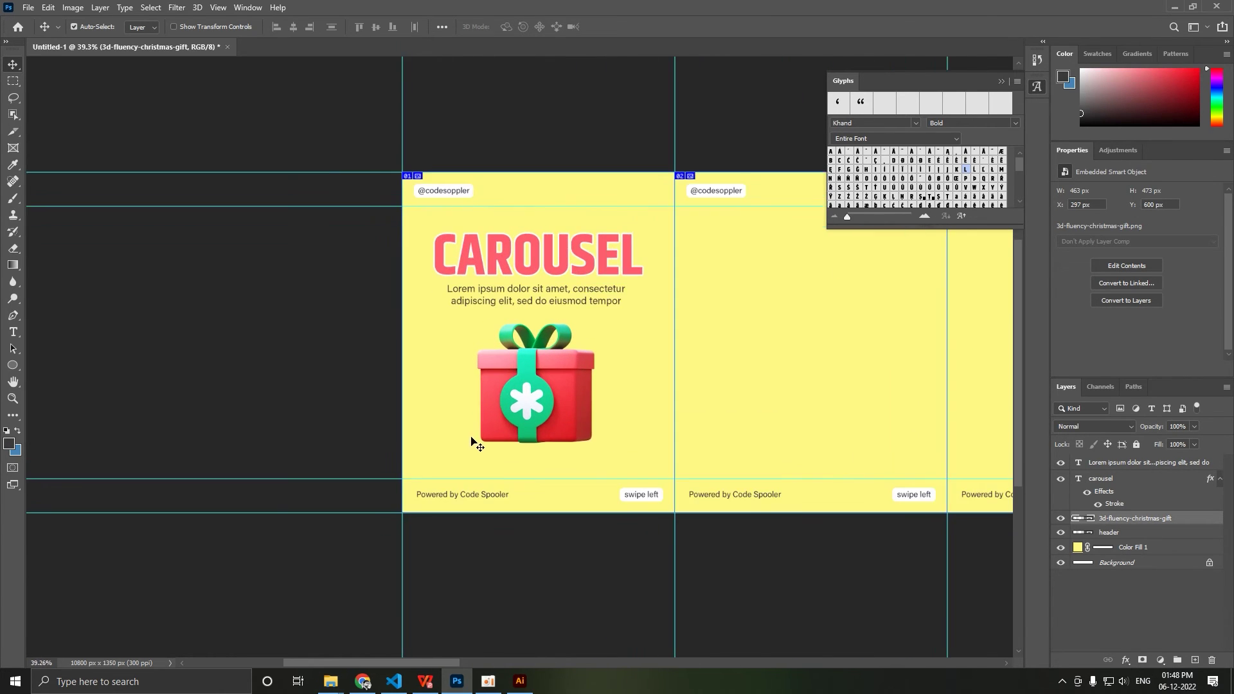
pyautogui.hscroll(3, 553, 308)
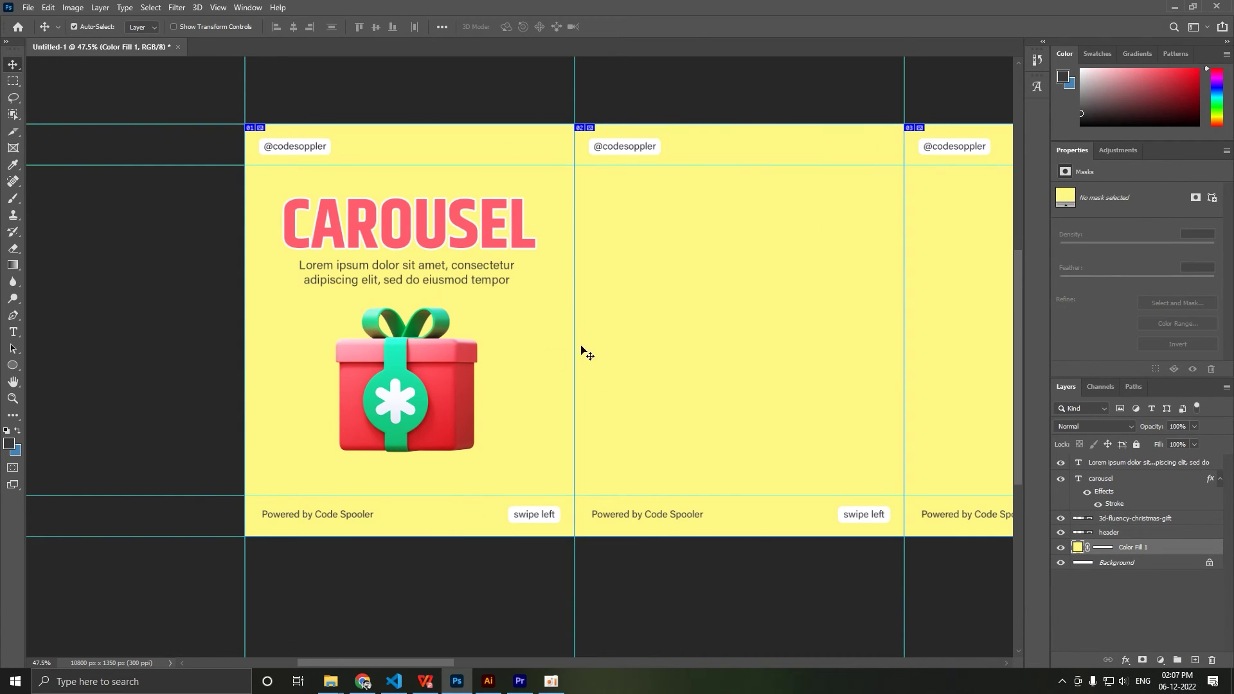
pyautogui.moveTo(394, 393); pyautogui.dragTo(561, 387)
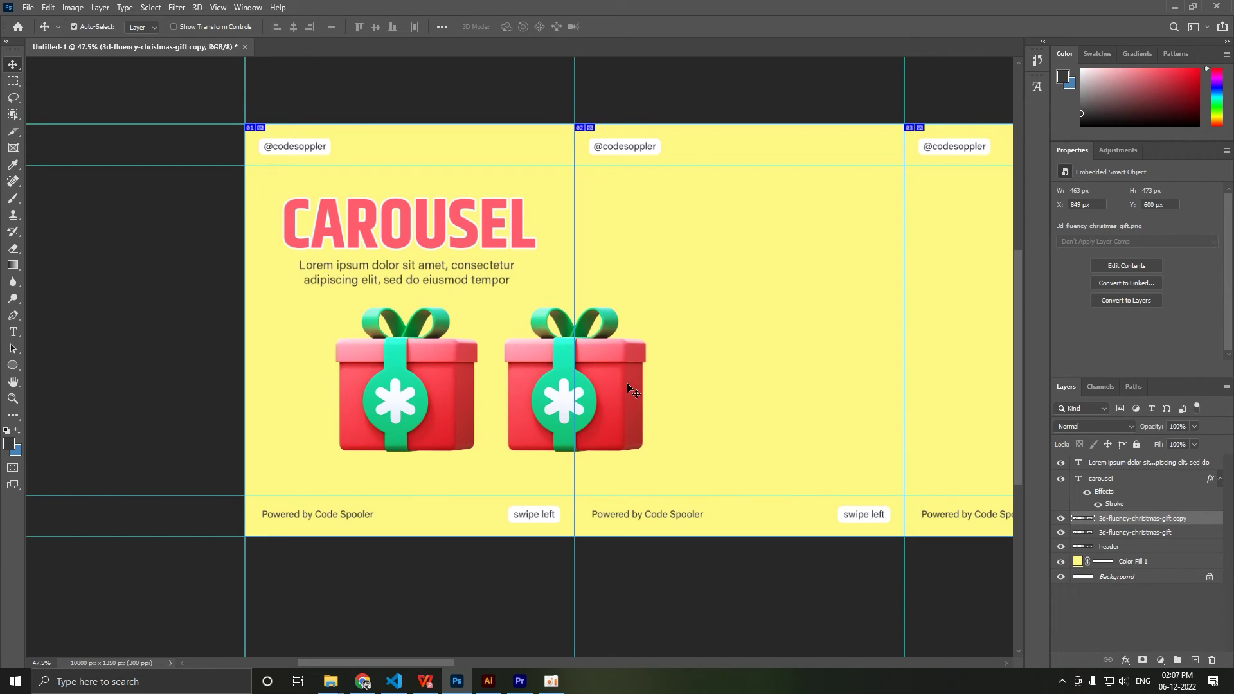
pyautogui.moveTo(618, 380); pyautogui.dragTo(929, 358)
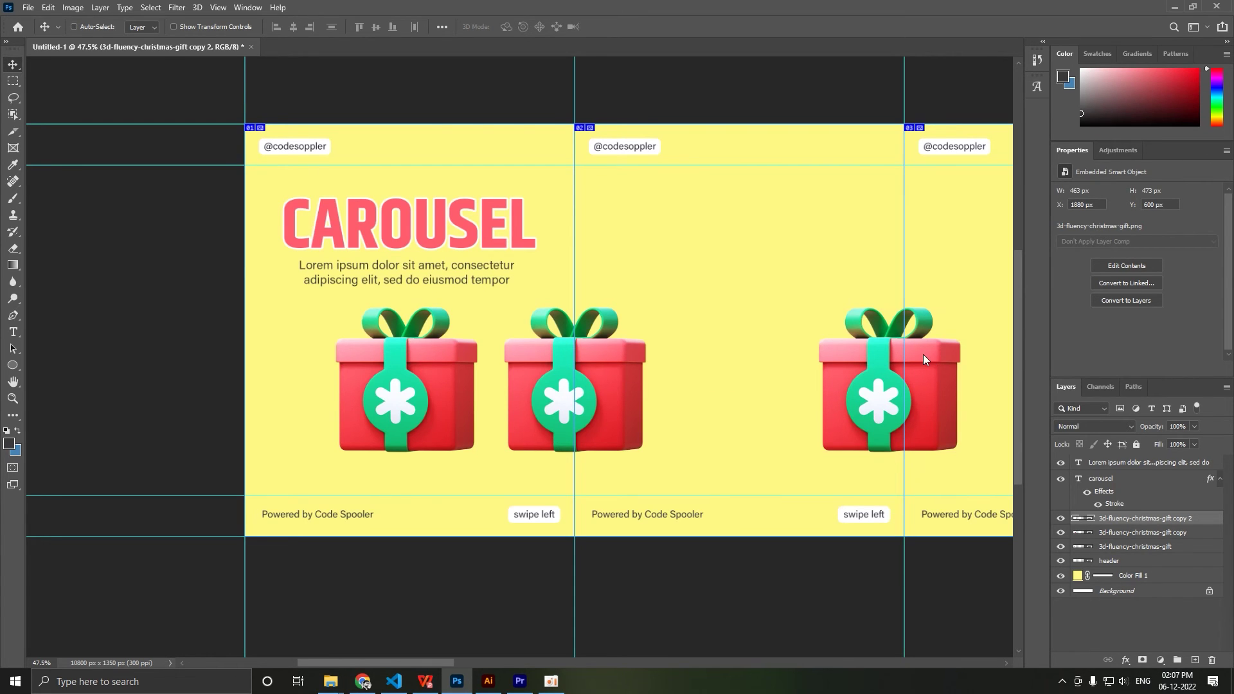
# Start a Save for Web export in PNG-24 format with Transparency turned off.
pyautogui.hotkey('ctrl', 'alt', 'shift', 's')
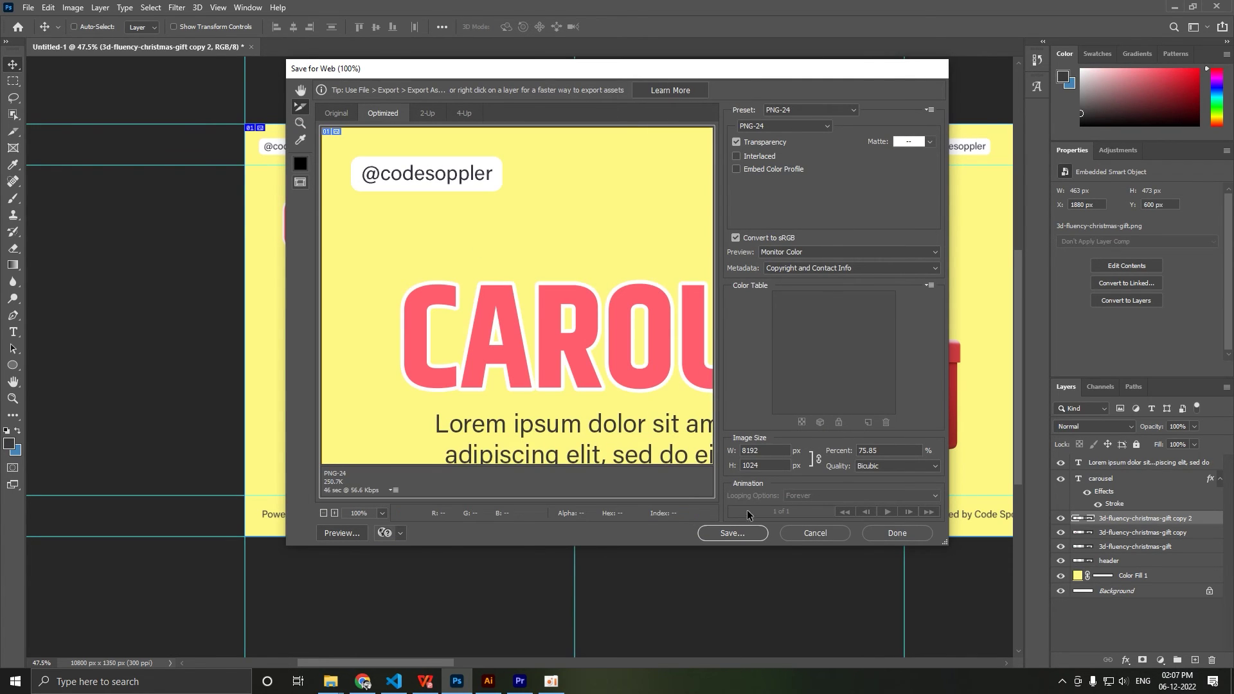
pyautogui.click(788, 125)
pyautogui.click(782, 164)
pyautogui.click(761, 141)
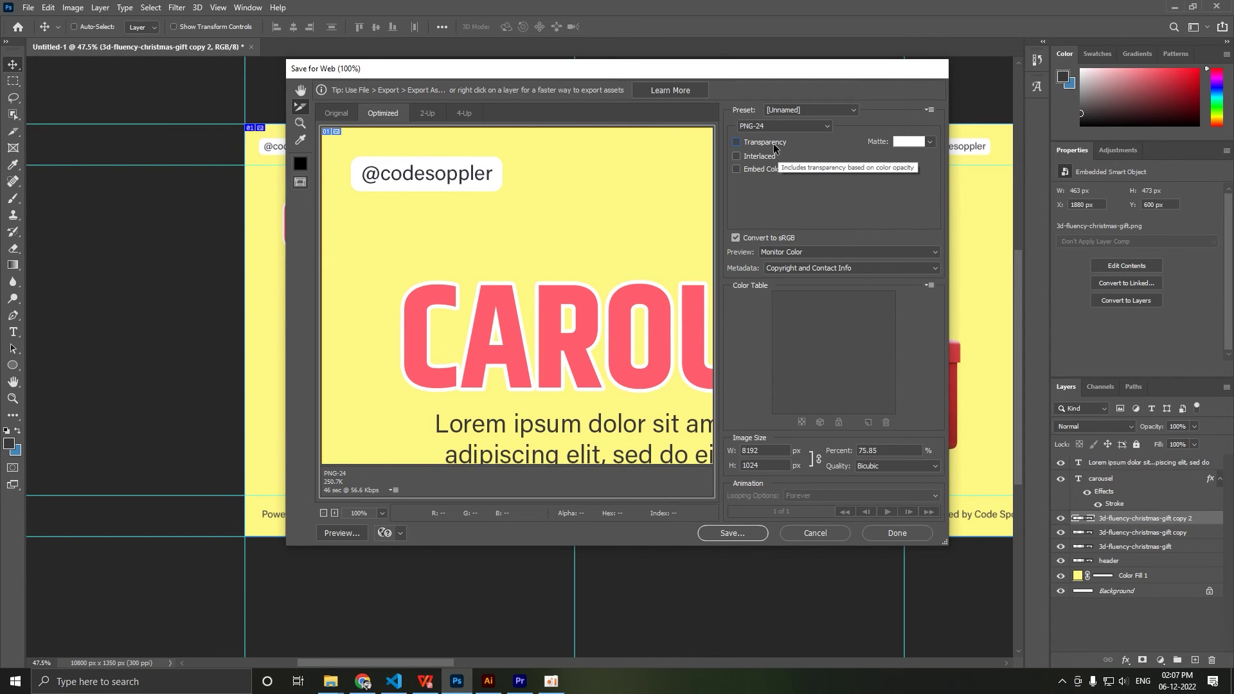
pyautogui.click(773, 147)
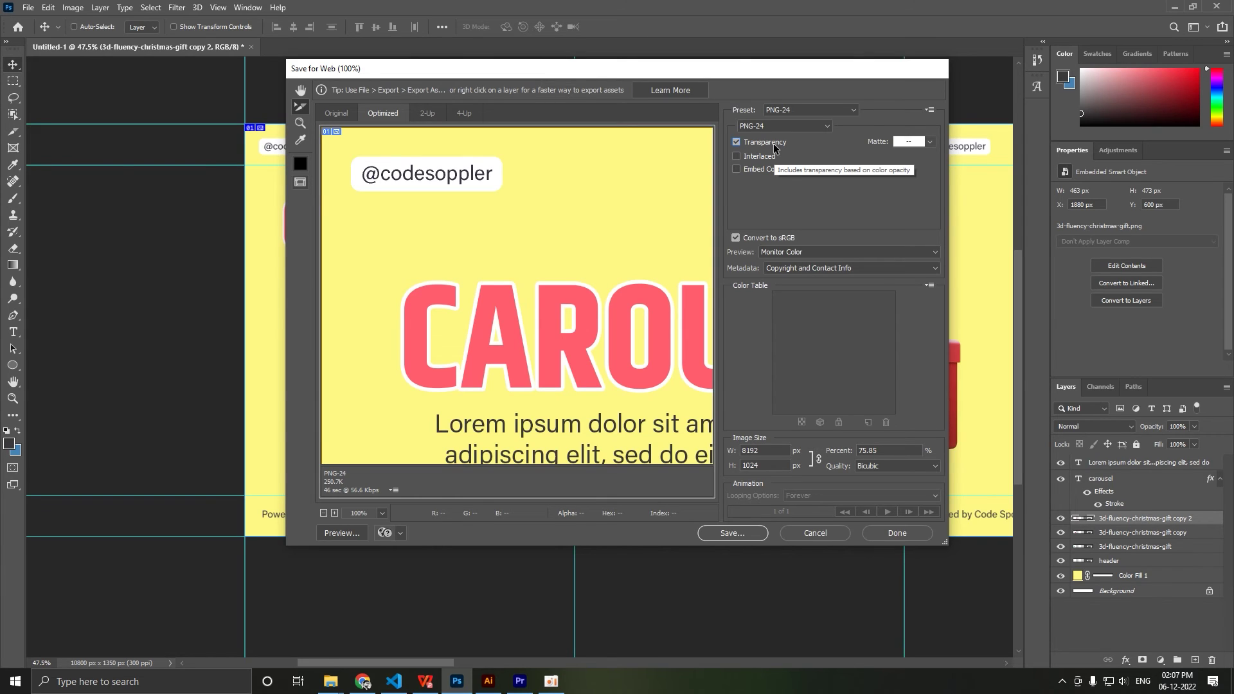
pyautogui.click(774, 146)
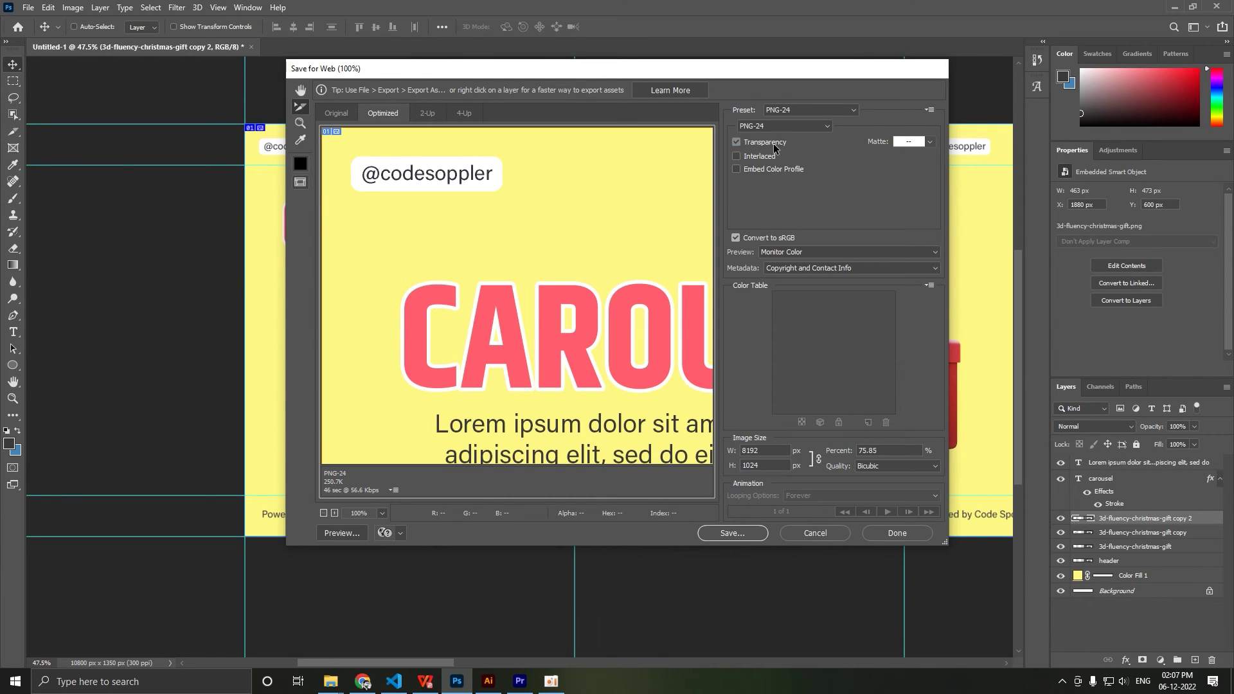
# Proceed to saving the optimized images and create a new folder named carousel on the Desktop.
pyautogui.click(732, 532)
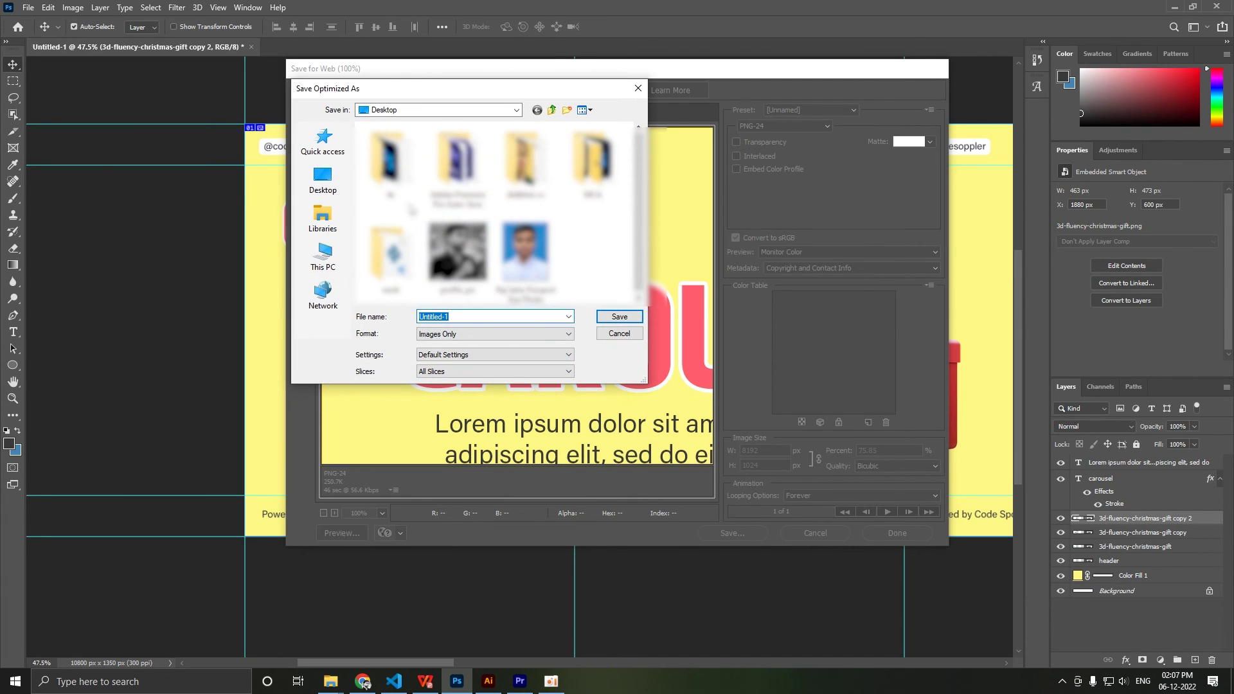
pyautogui.click(323, 178)
pyautogui.scroll(-3, 595, 259)
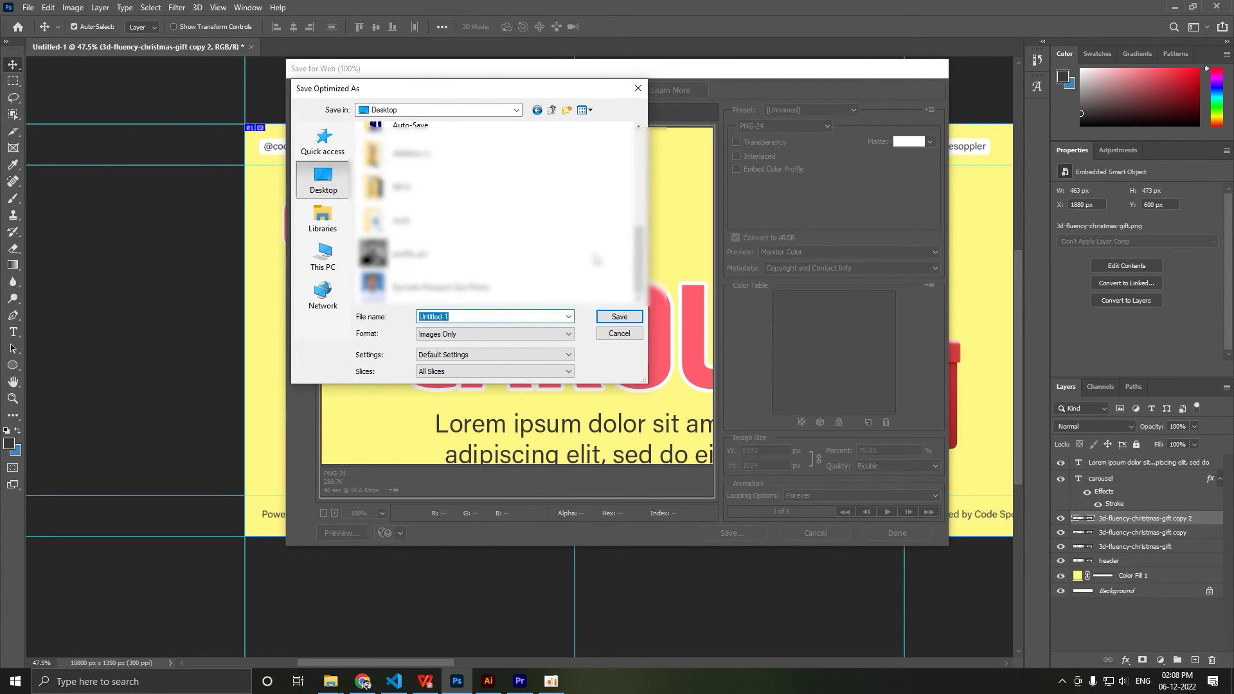
pyautogui.rightClick(591, 257)
pyautogui.moveTo(565, 316)
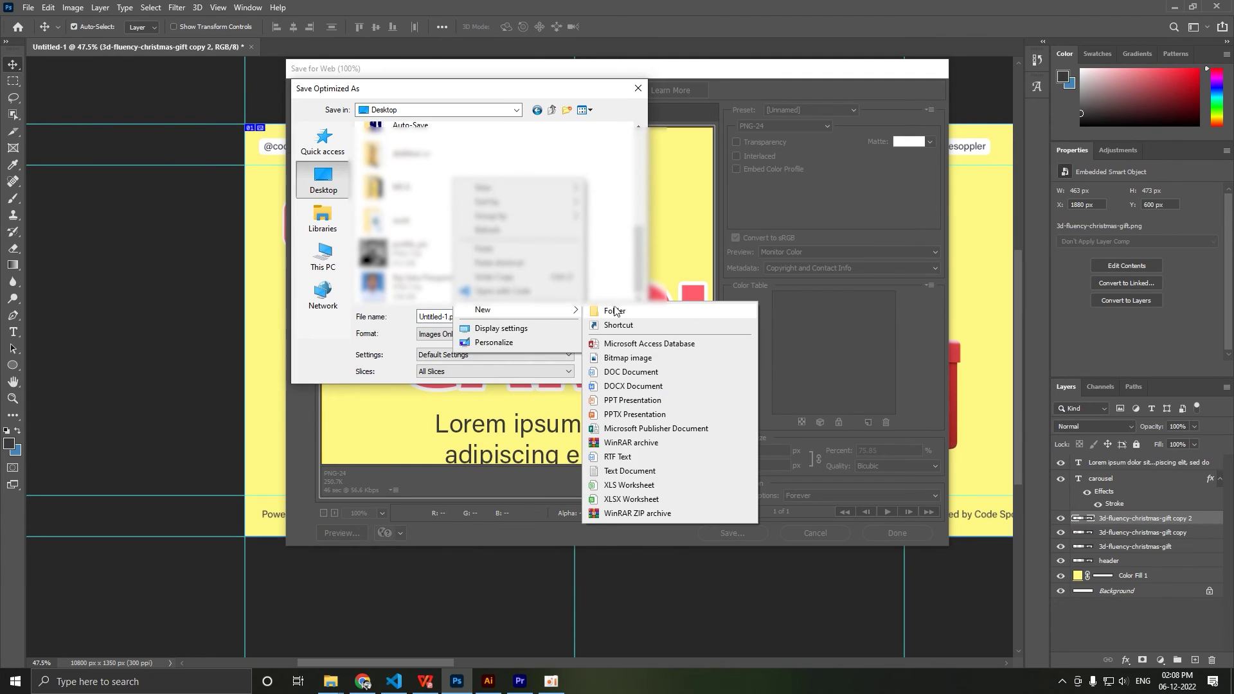
pyautogui.click(614, 311)
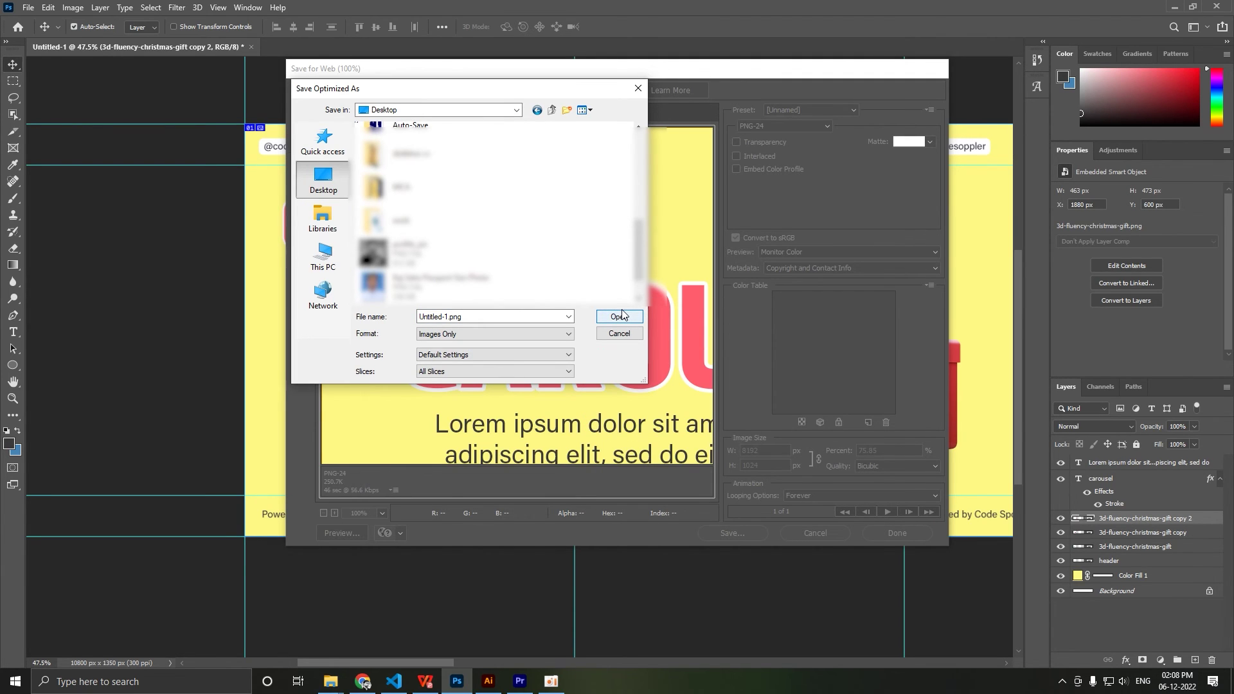
pyautogui.click(455, 280)
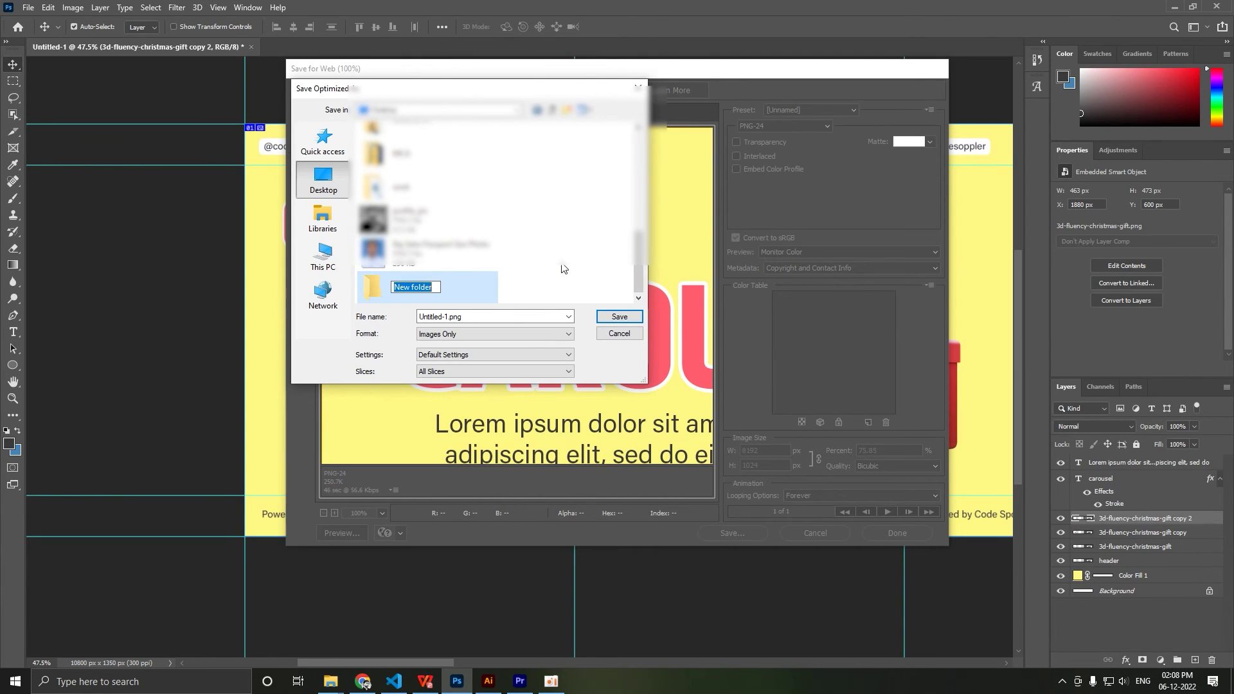
pyautogui.write('carousel')
pyautogui.press('Return')
# Save all slices as images into the carousel folder with the file name 1.
pyautogui.click(604, 317)
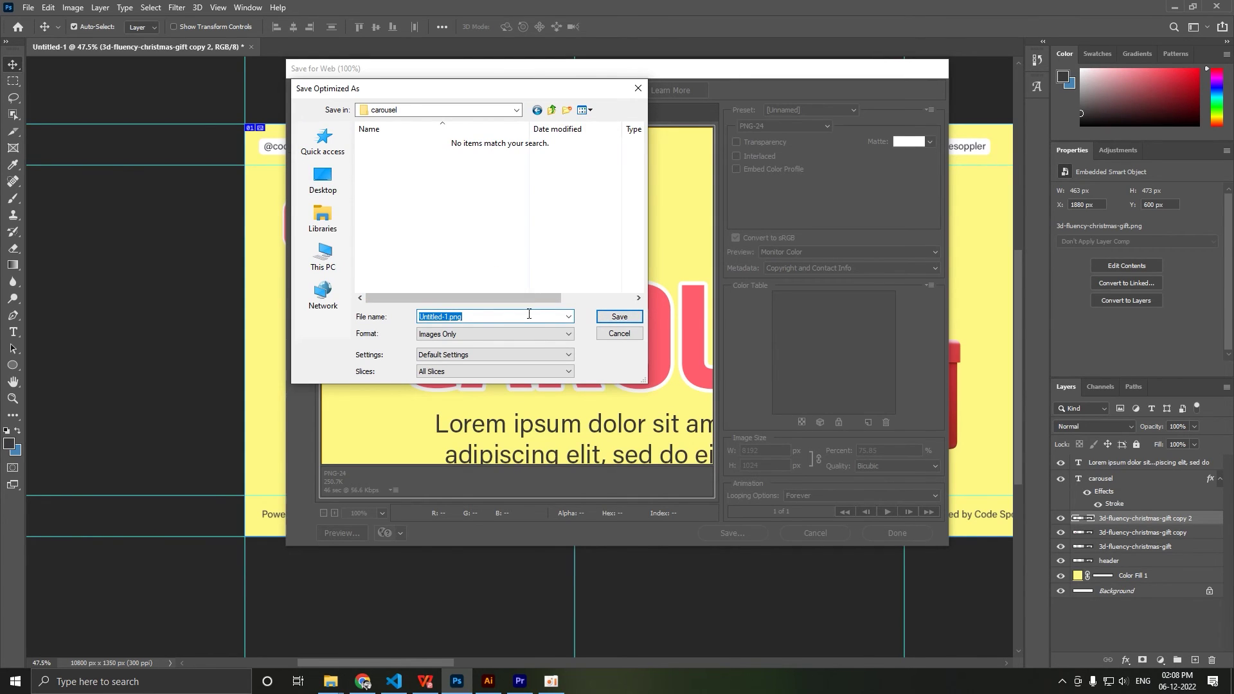
pyautogui.write('1')
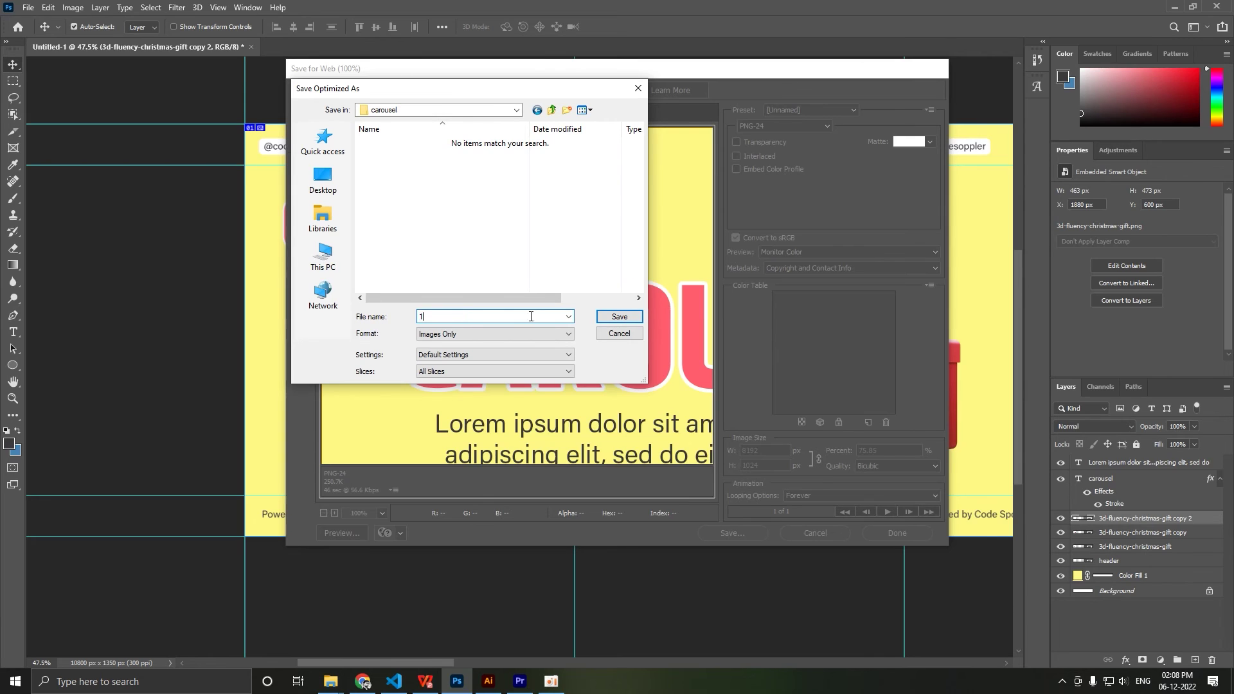
pyautogui.click(607, 316)
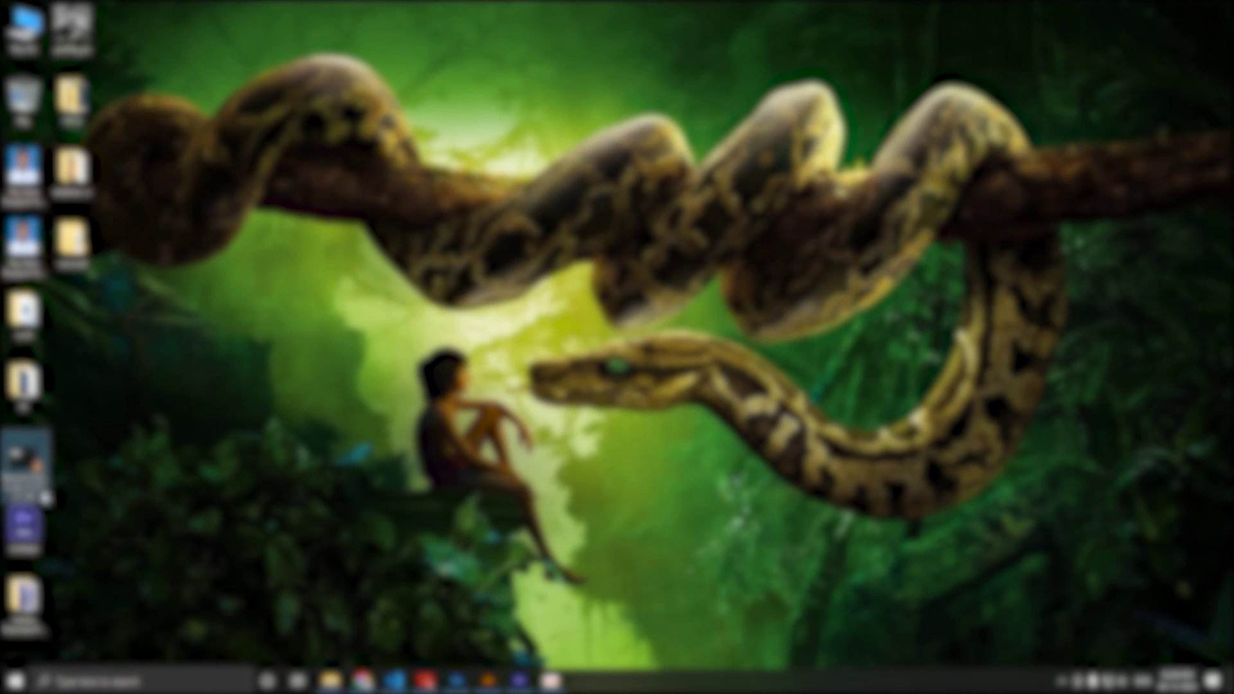
# Open the images subfolder of the desktop's carousel folder and select all the exported slices.
pyautogui.doubleClick(71, 239)
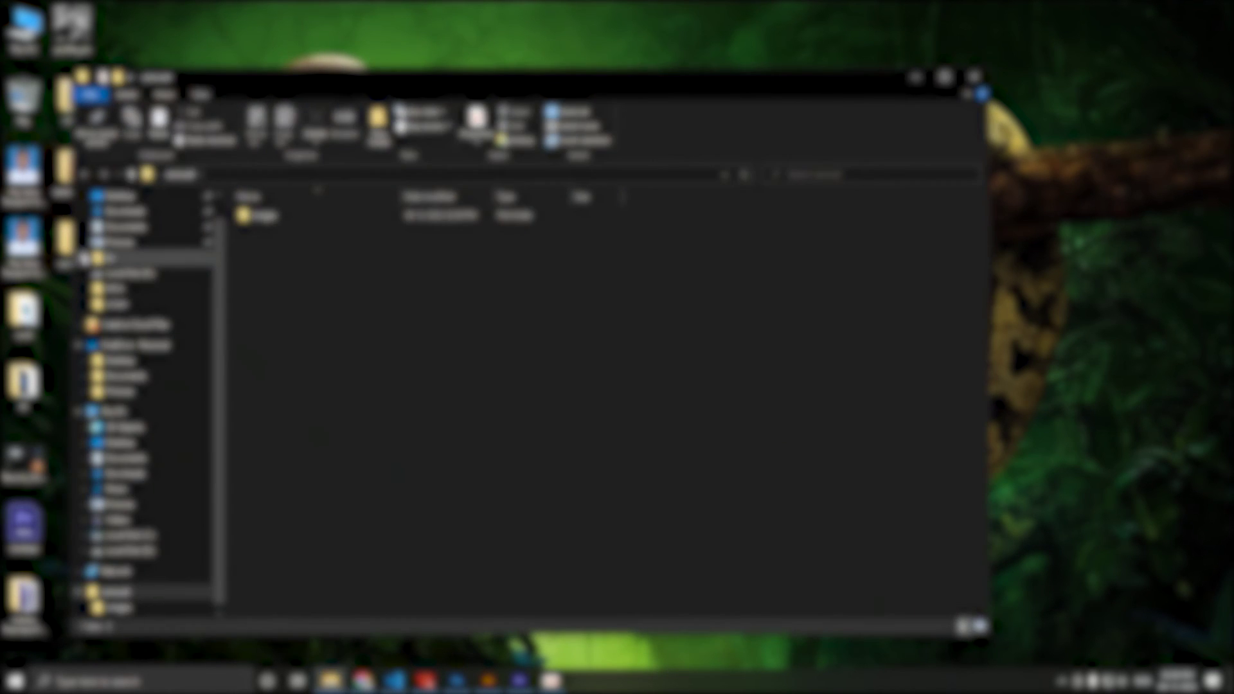
pyautogui.click(944, 77)
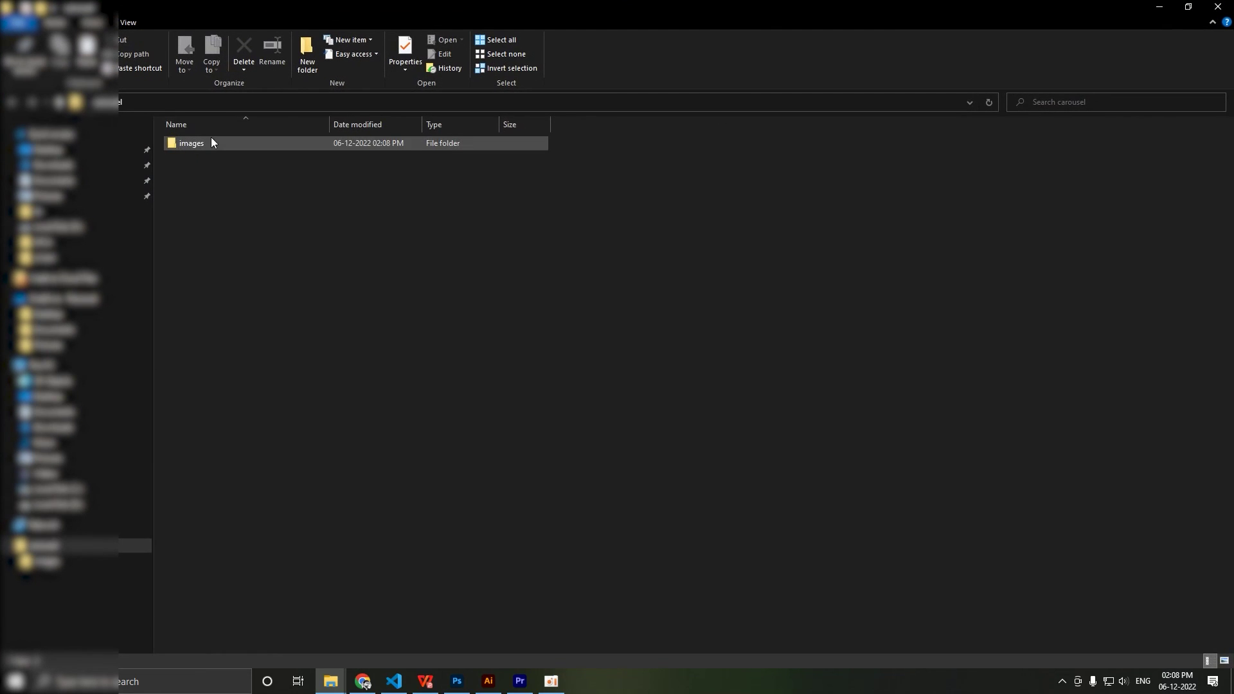
pyautogui.doubleClick(199, 141)
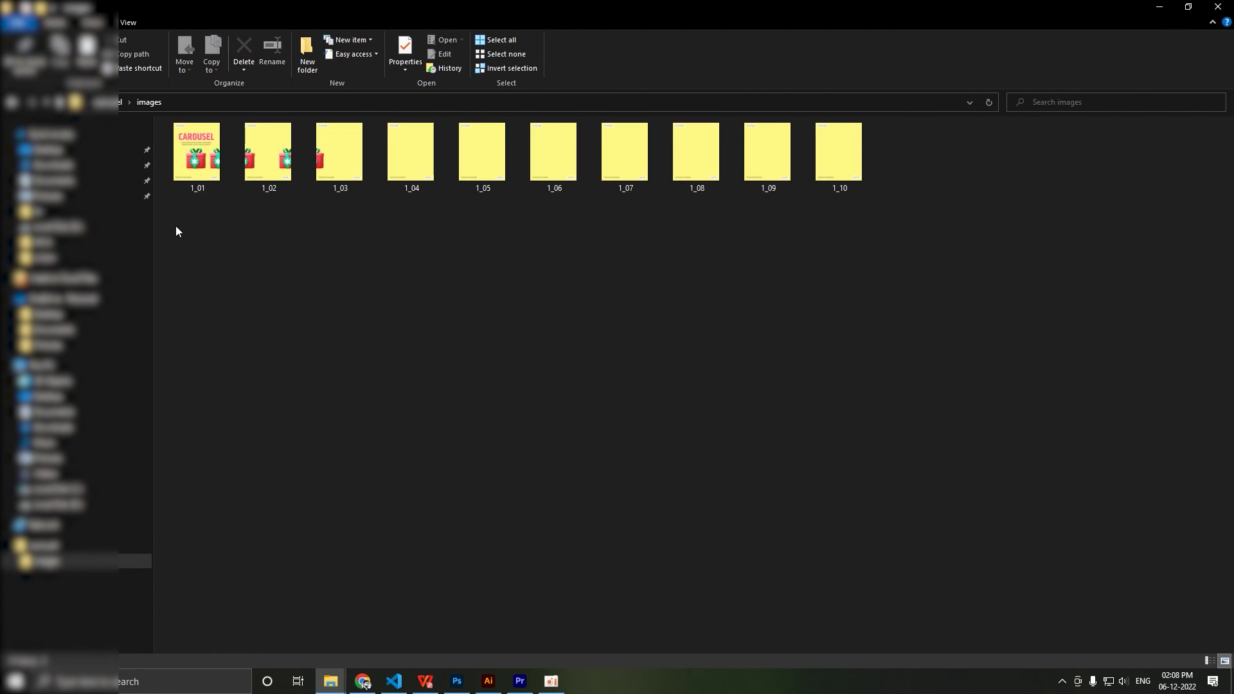
pyautogui.moveTo(176, 226); pyautogui.dragTo(851, 138)
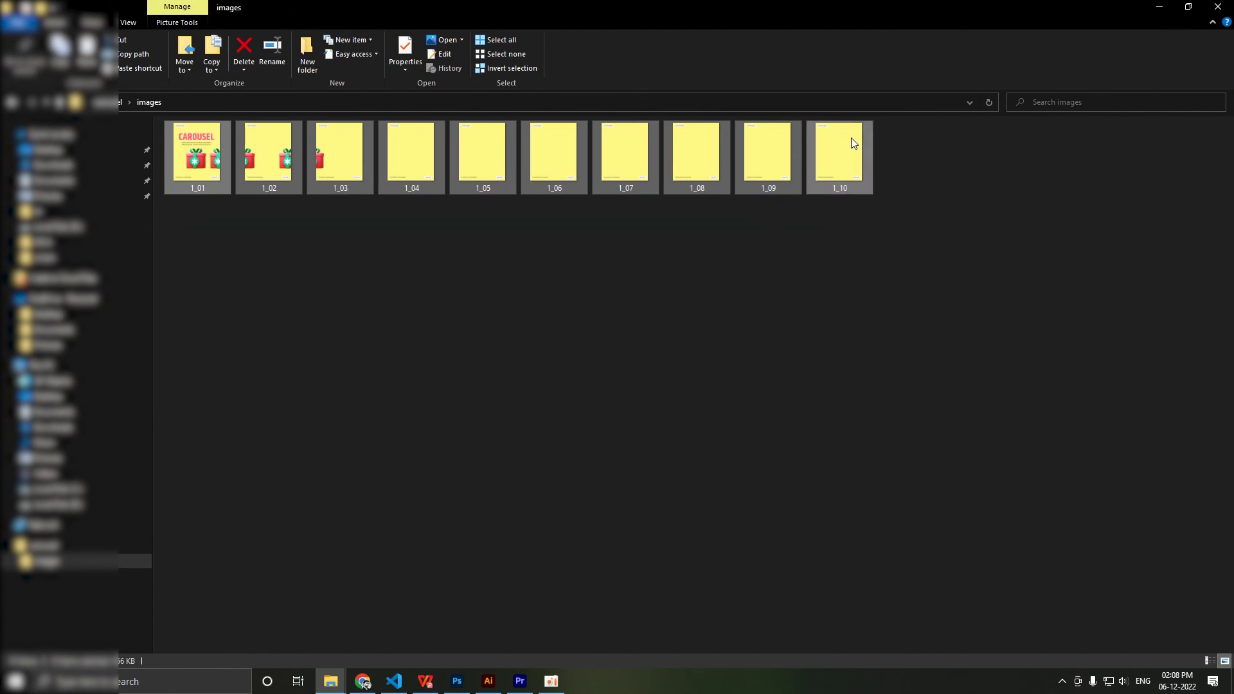
# View 1_01.png in the image viewer, flip through the adjacent slices to check their continuity, and close the viewer.
pyautogui.doubleClick(187, 145)
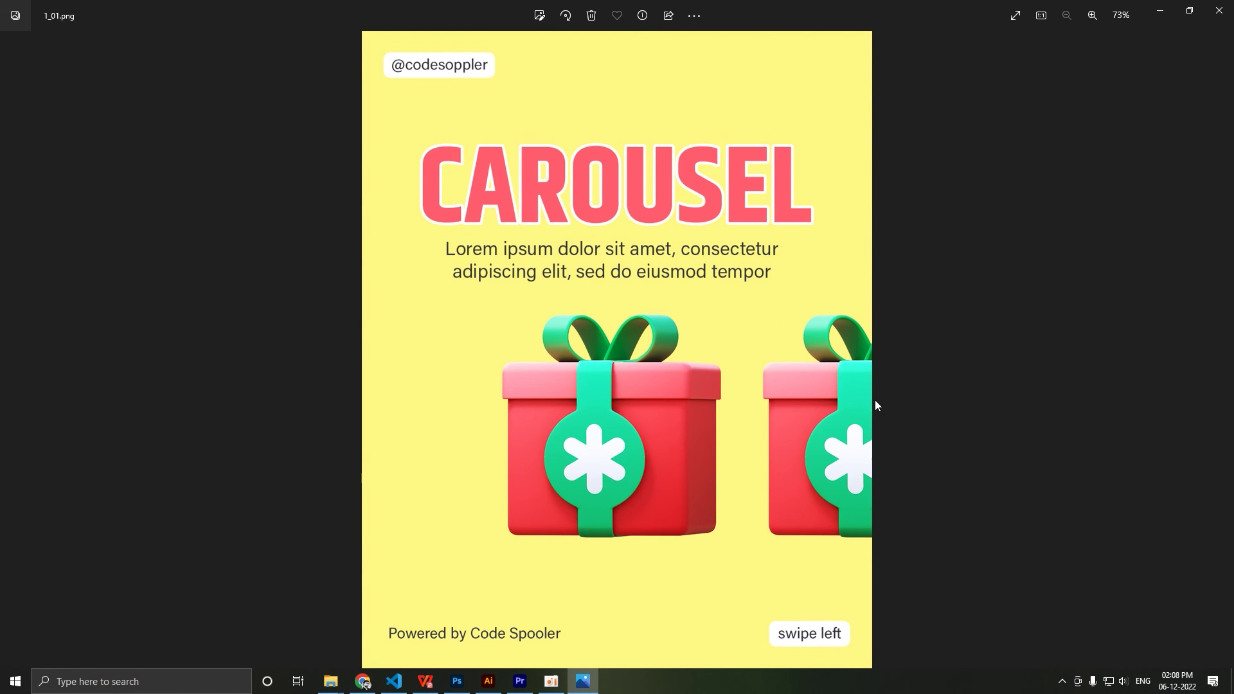
pyautogui.press('Right')
pyautogui.press('Left')
pyautogui.press('Right')
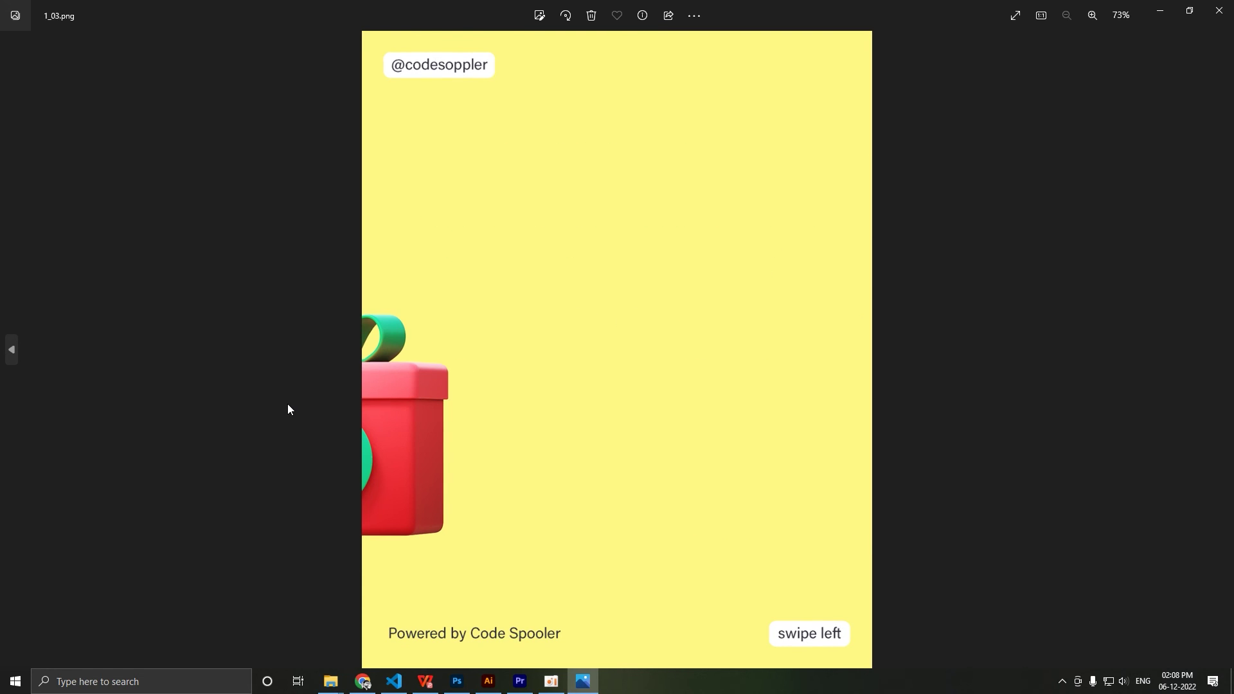
pyautogui.press('Left')
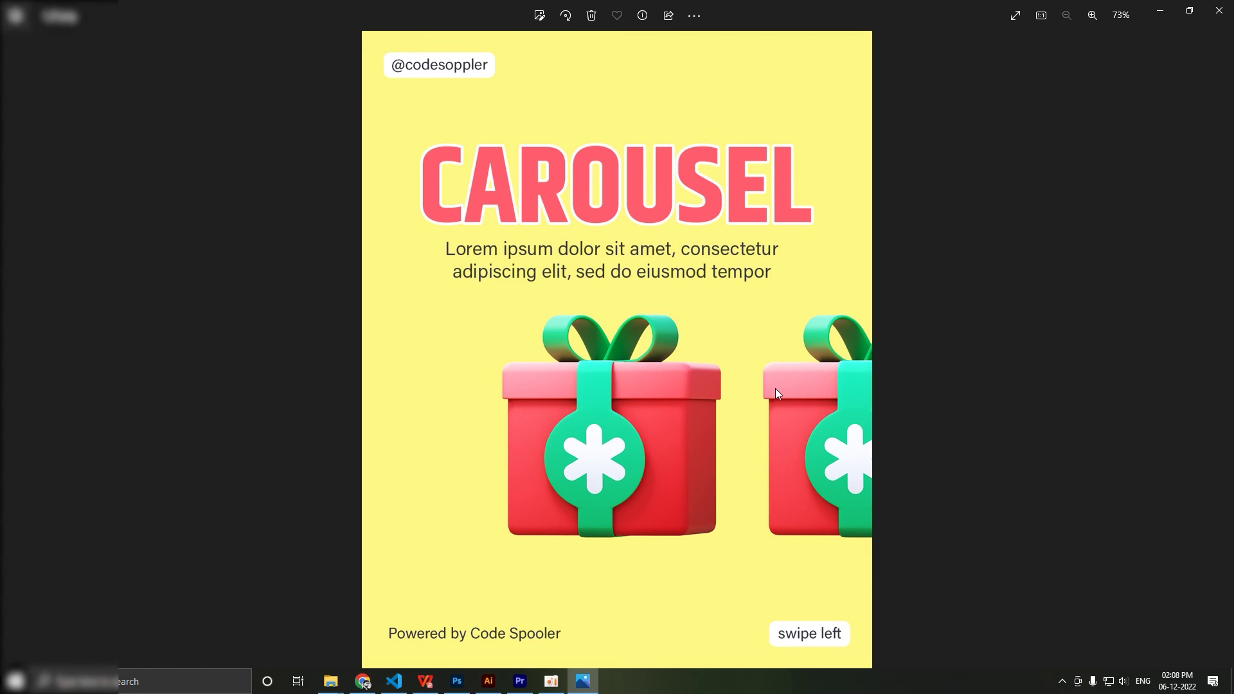
pyautogui.click(1218, 10)
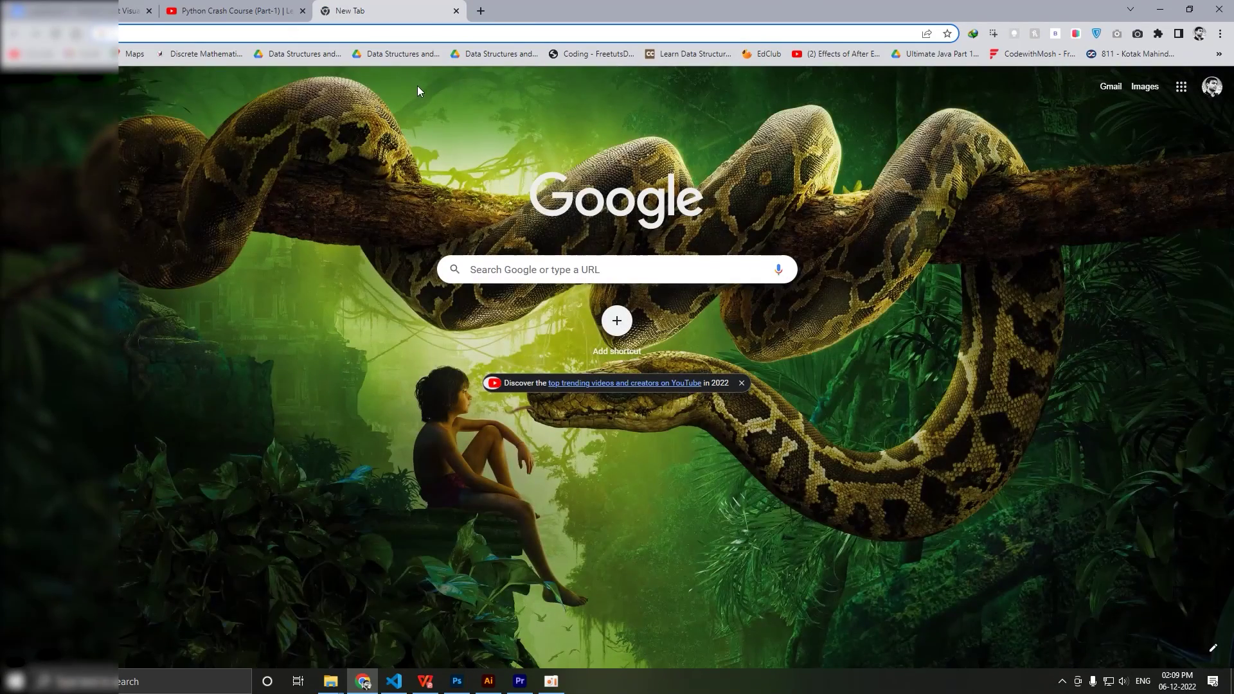
# Switch to Chrome, load instagram.com in the new tab, and dismiss the prompt over the feed.
pyautogui.write('instager')
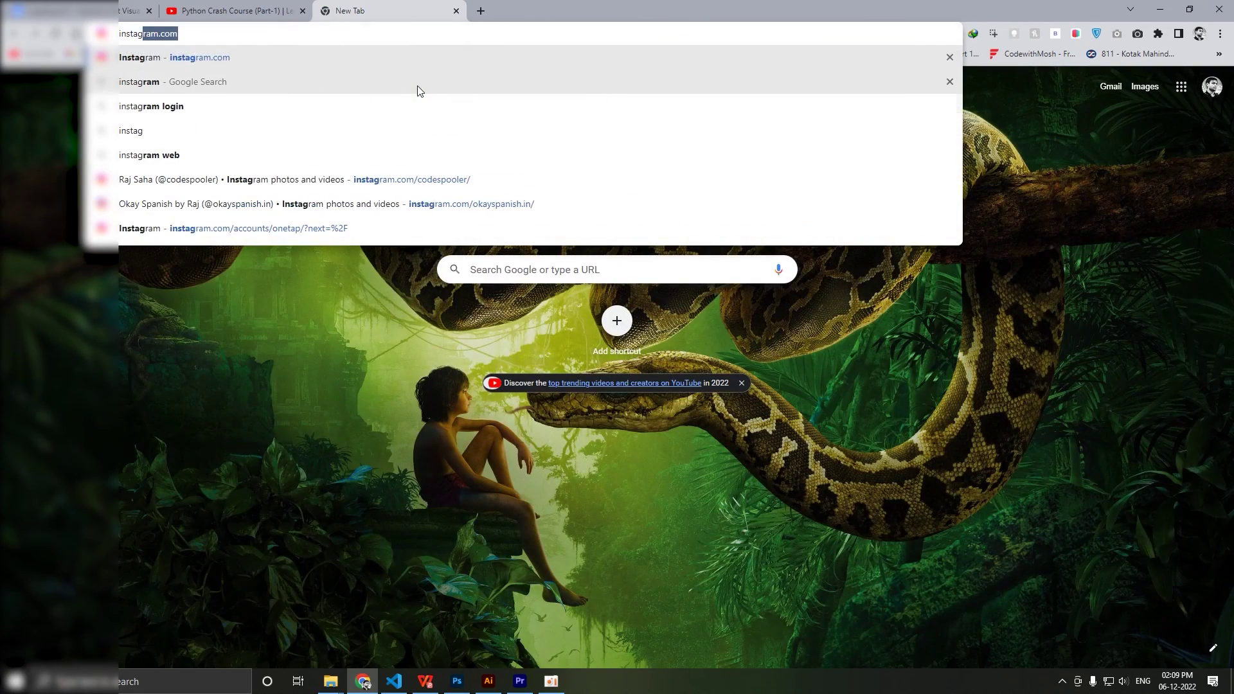
pyautogui.press('BackSpace')
pyautogui.press('BackSpace')
pyautogui.write('ram')
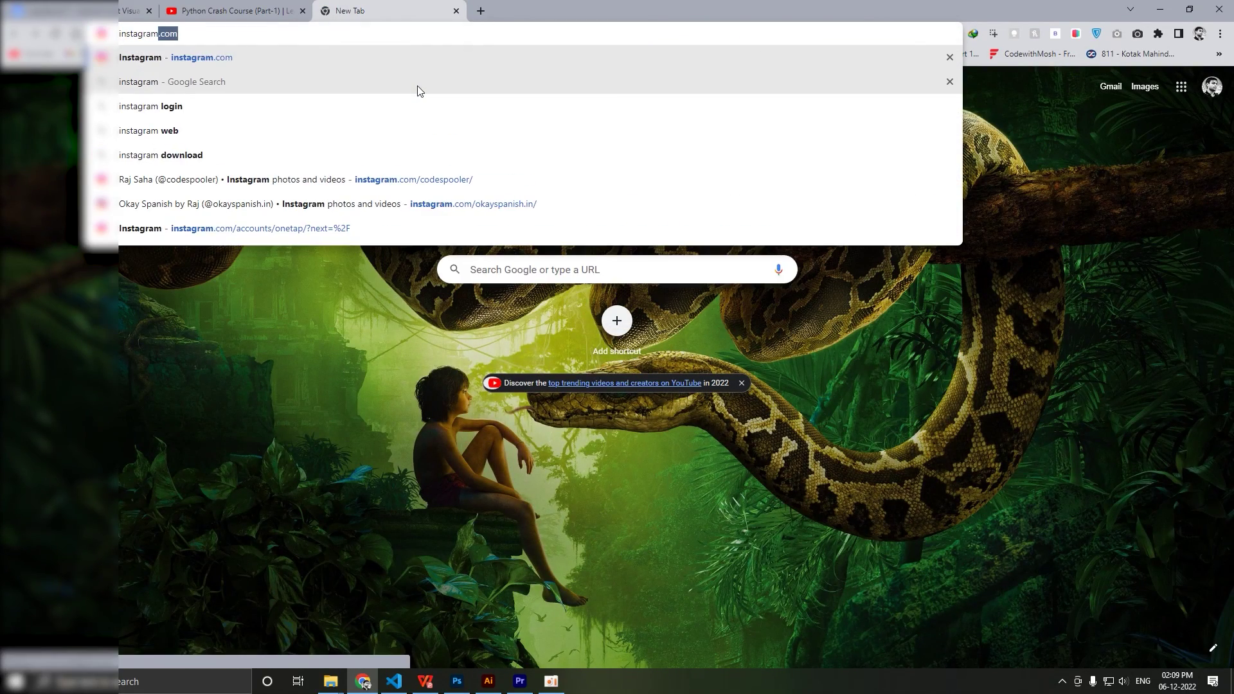
pyautogui.press('Return')
pyautogui.click(657, 460)
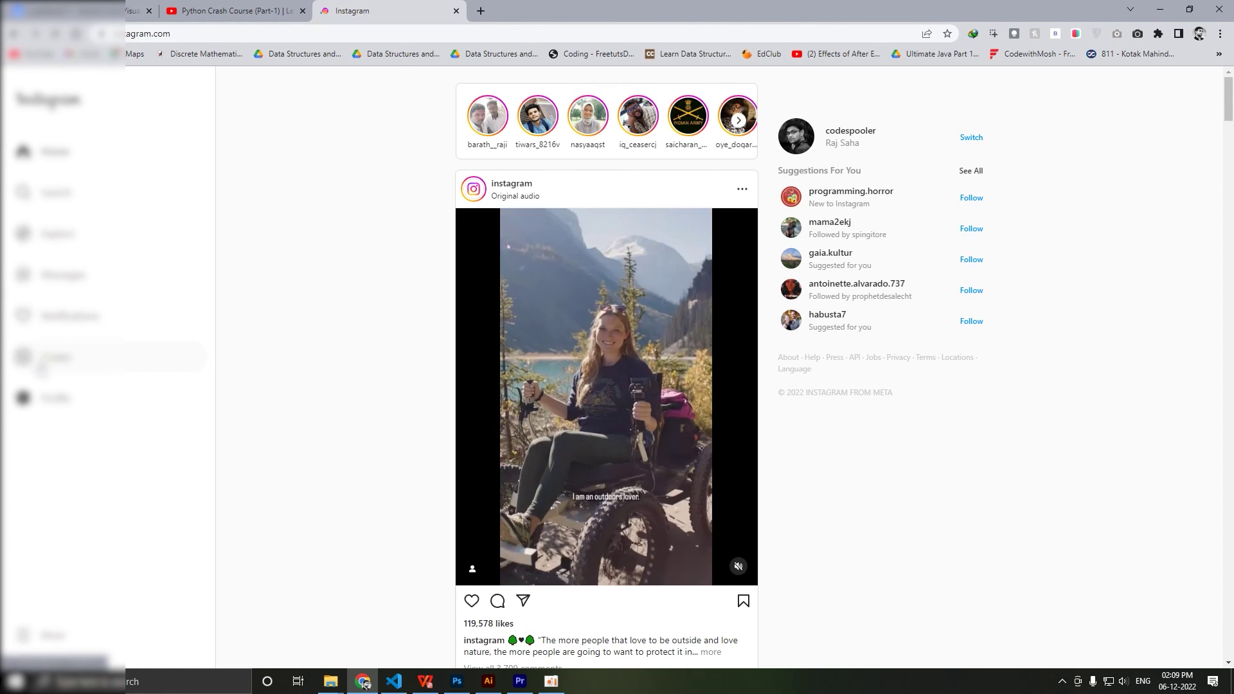
# Create a new Instagram post with 1_01, 1_02 and 1_03 from the carousel folder's images subfolder.
pyautogui.click(41, 363)
pyautogui.click(622, 428)
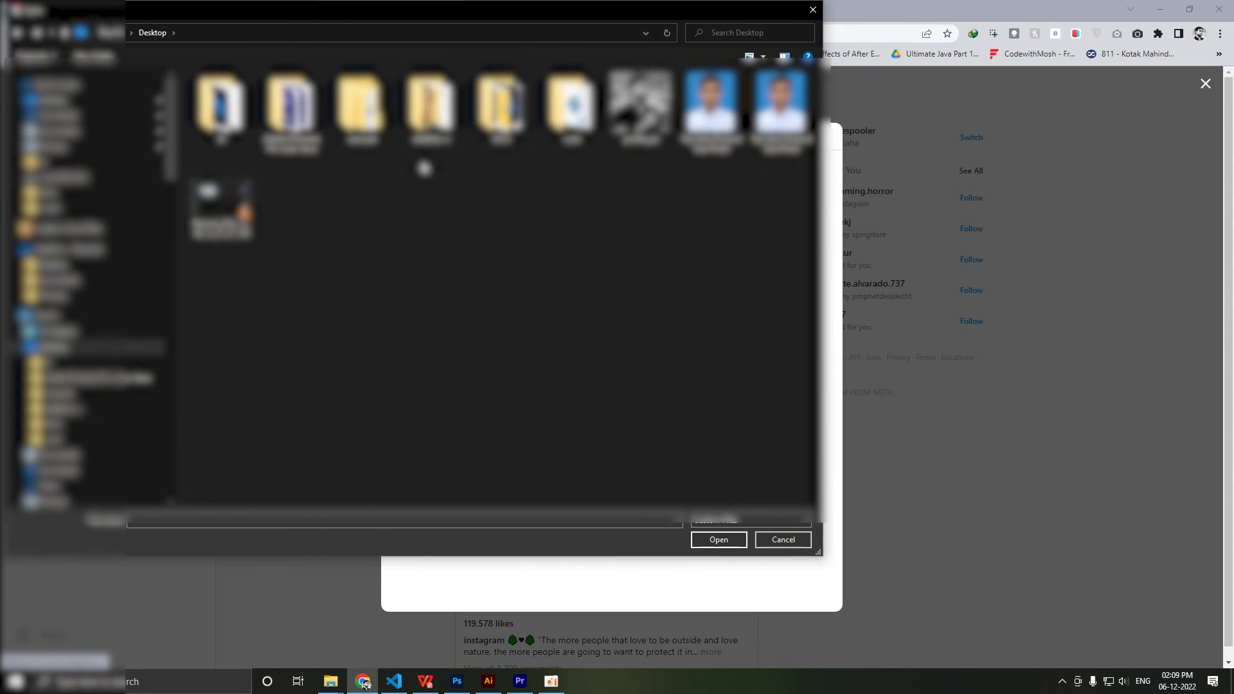
pyautogui.doubleClick(373, 116)
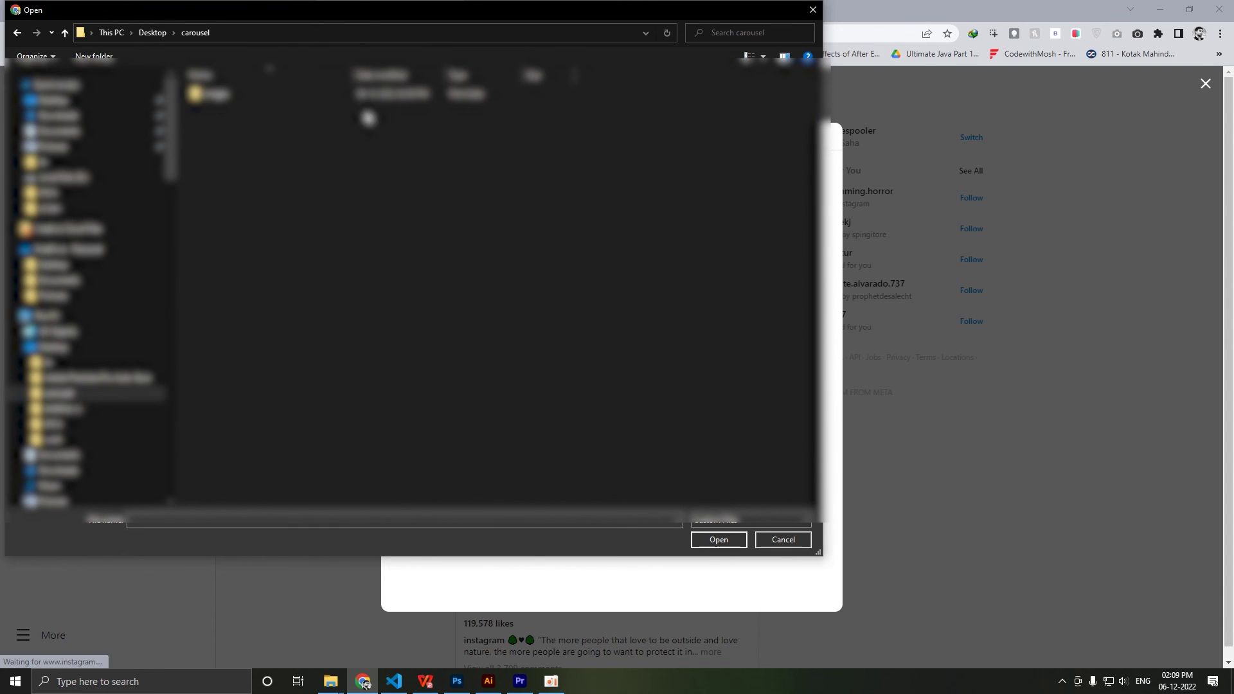
pyautogui.doubleClick(215, 90)
pyautogui.click(225, 106)
pyautogui.keyDown('ctrl'); pyautogui.click(281, 114); pyautogui.keyUp('ctrl')
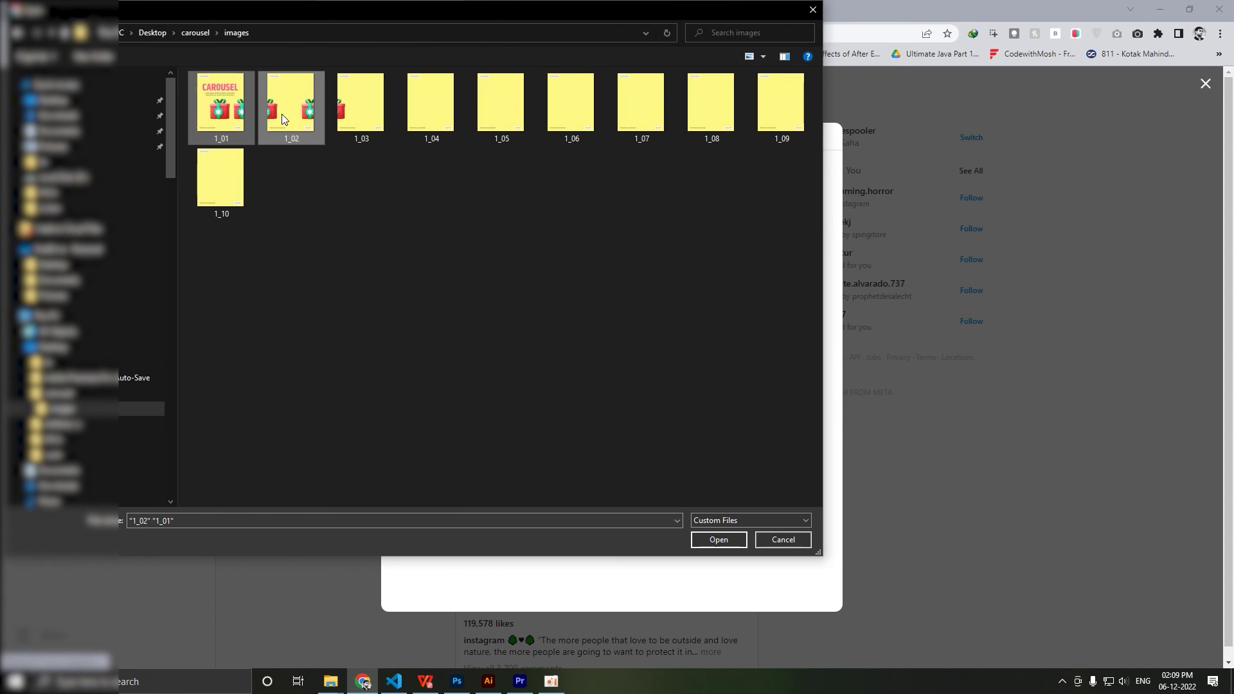
pyautogui.keyDown('ctrl'); pyautogui.click(344, 116); pyautogui.keyUp('ctrl')
pyautogui.click(733, 540)
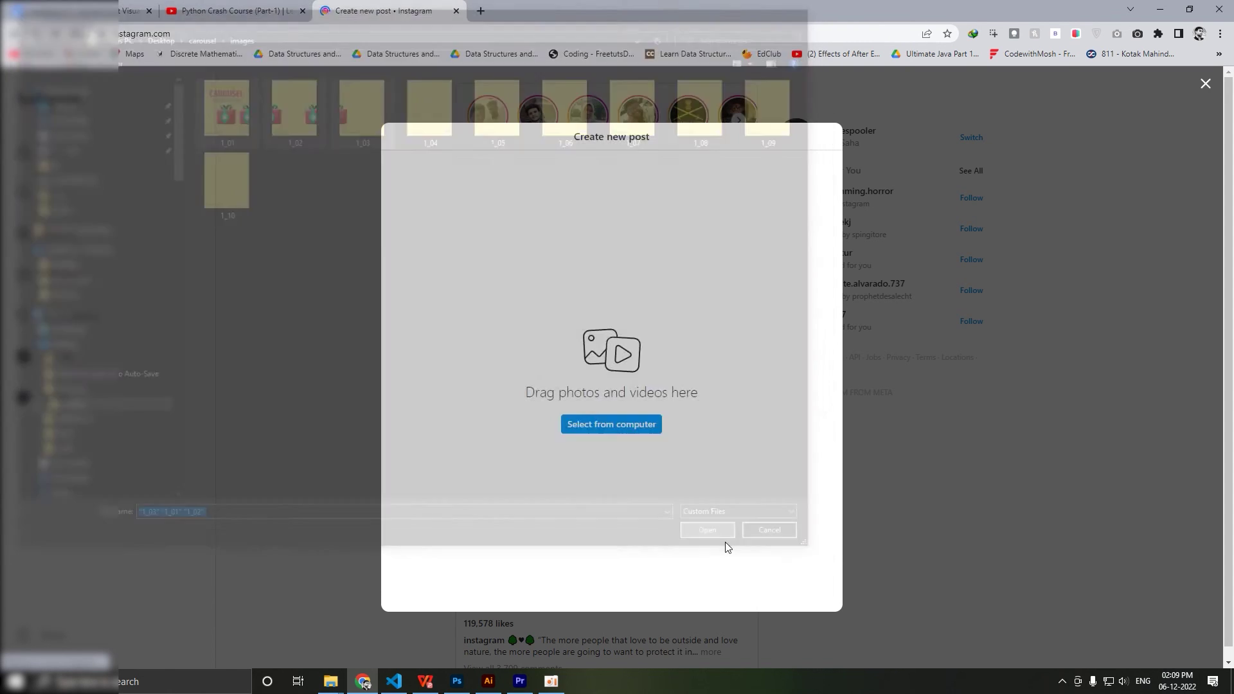
# Page back and forth through the post's three images in the crop preview to check the gifts across the edges.
pyautogui.click(827, 381)
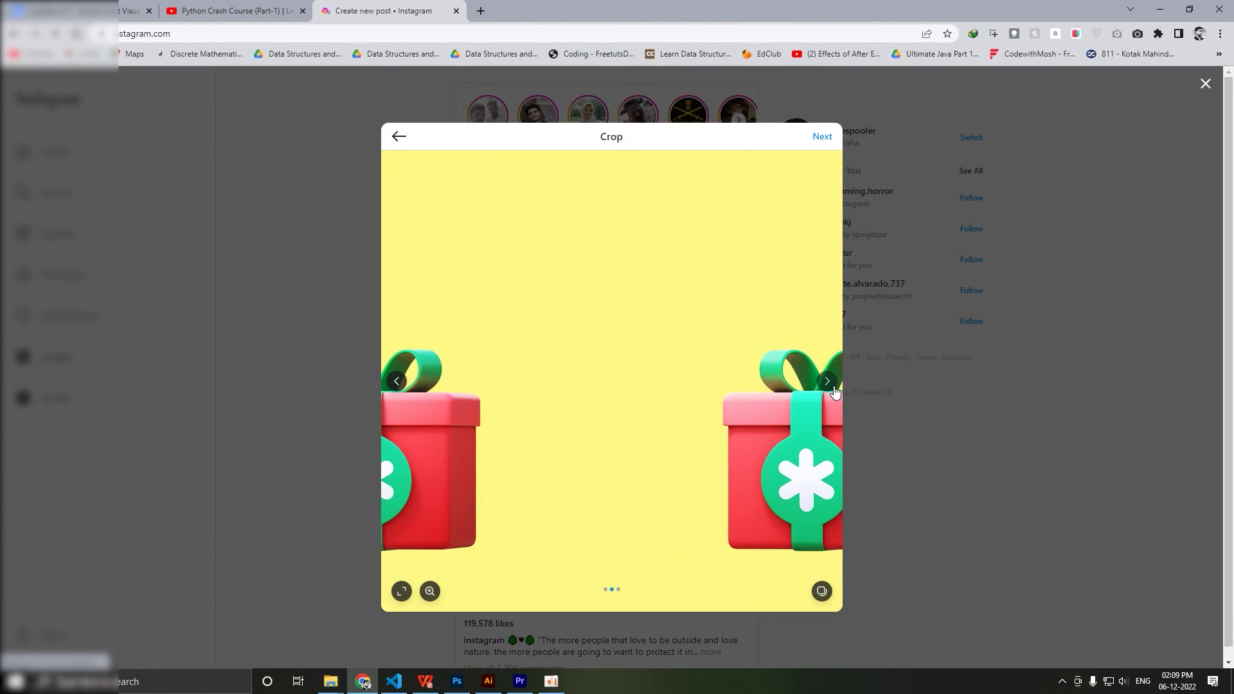
pyautogui.click(394, 381)
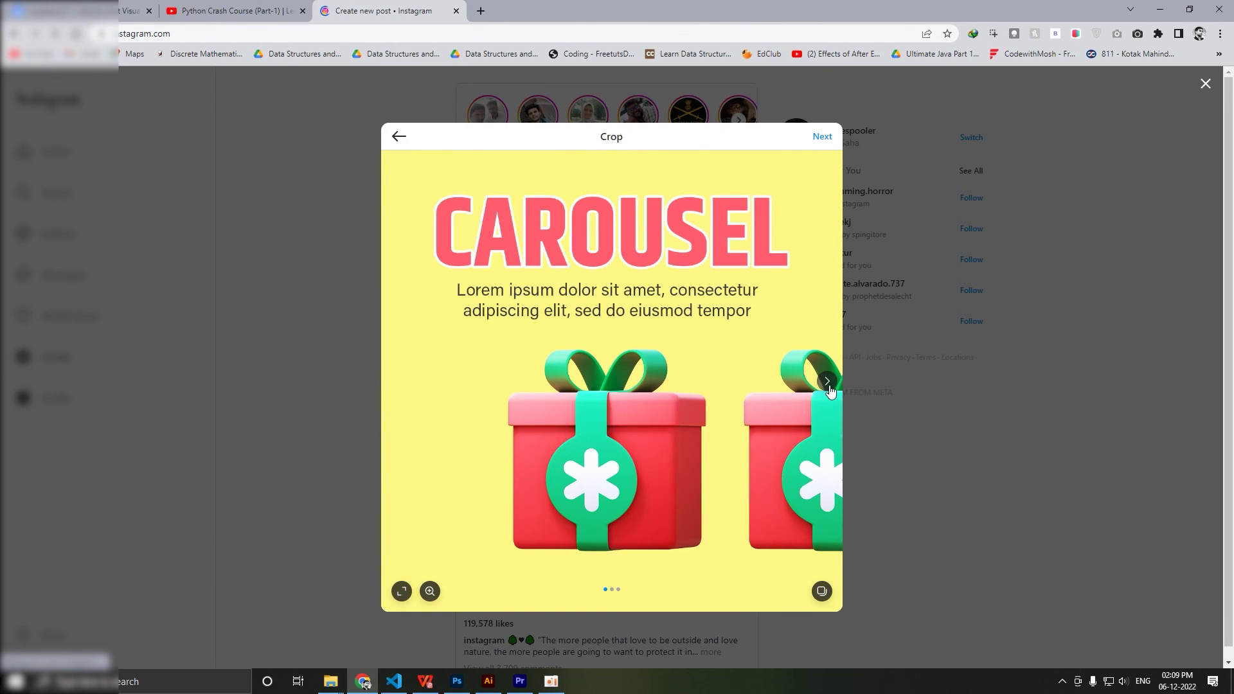
pyautogui.click(827, 381)
pyautogui.click(827, 381)
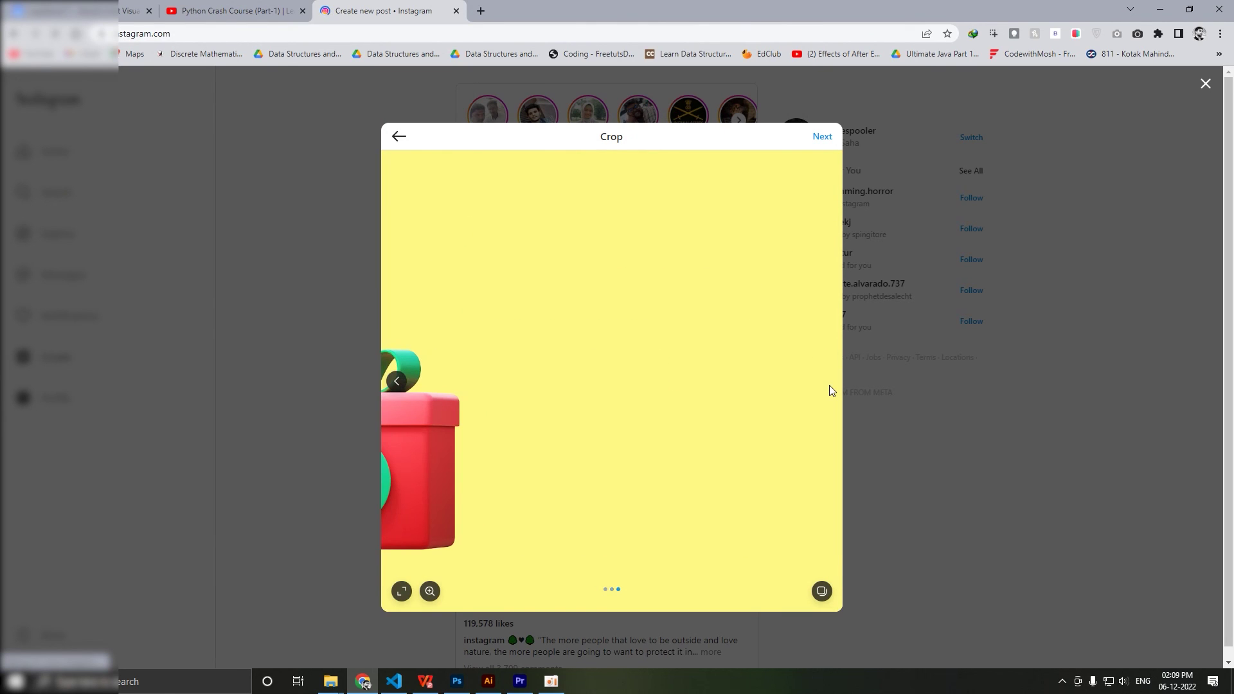
pyautogui.click(396, 381)
pyautogui.moveTo(803, 425); pyautogui.dragTo(720, 422)
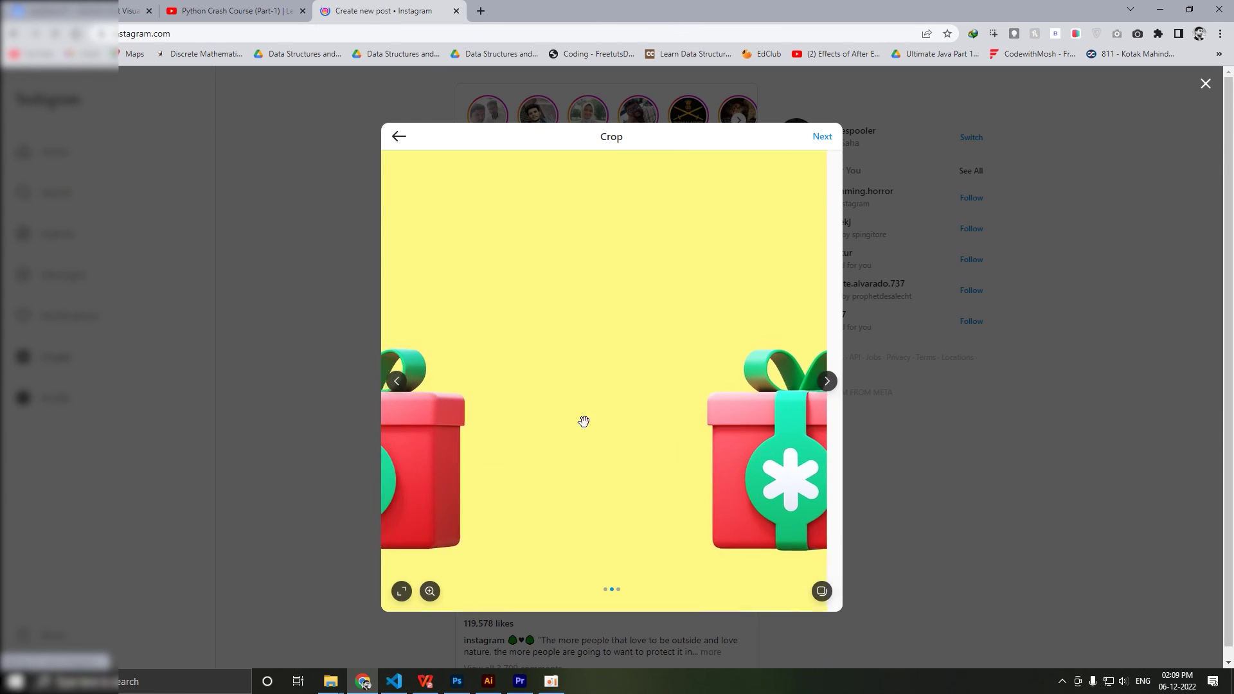
pyautogui.moveTo(584, 421); pyautogui.dragTo(746, 413)
pyautogui.click(394, 380)
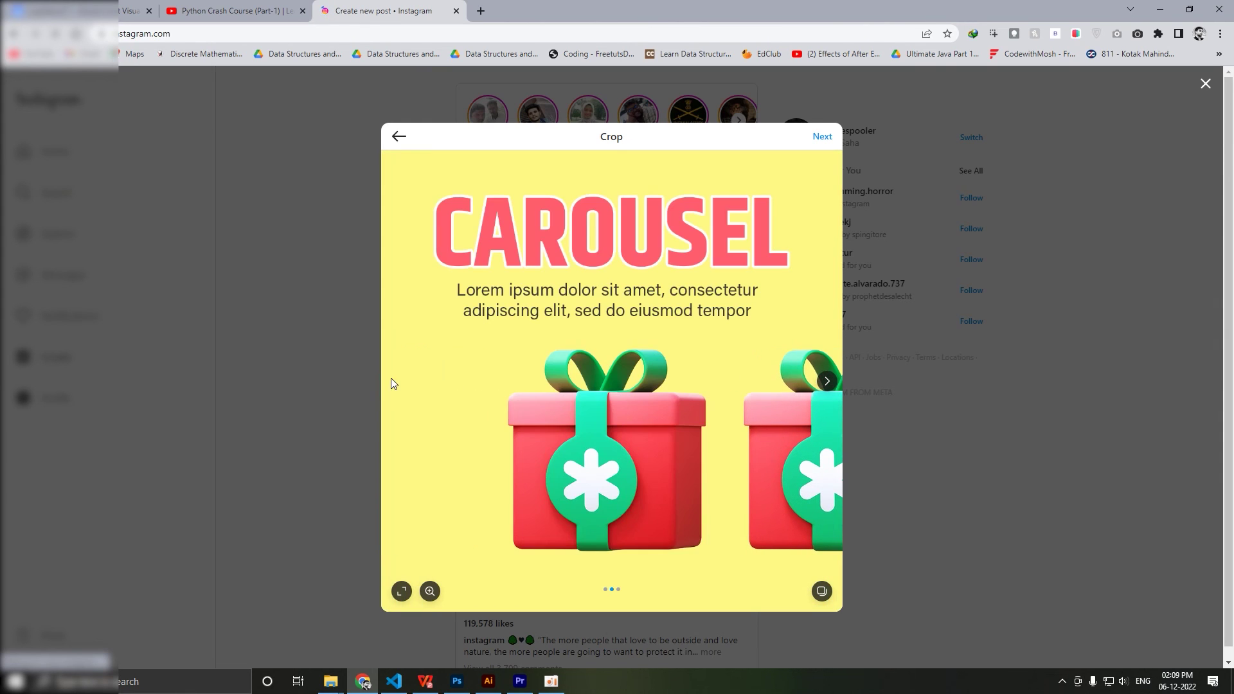